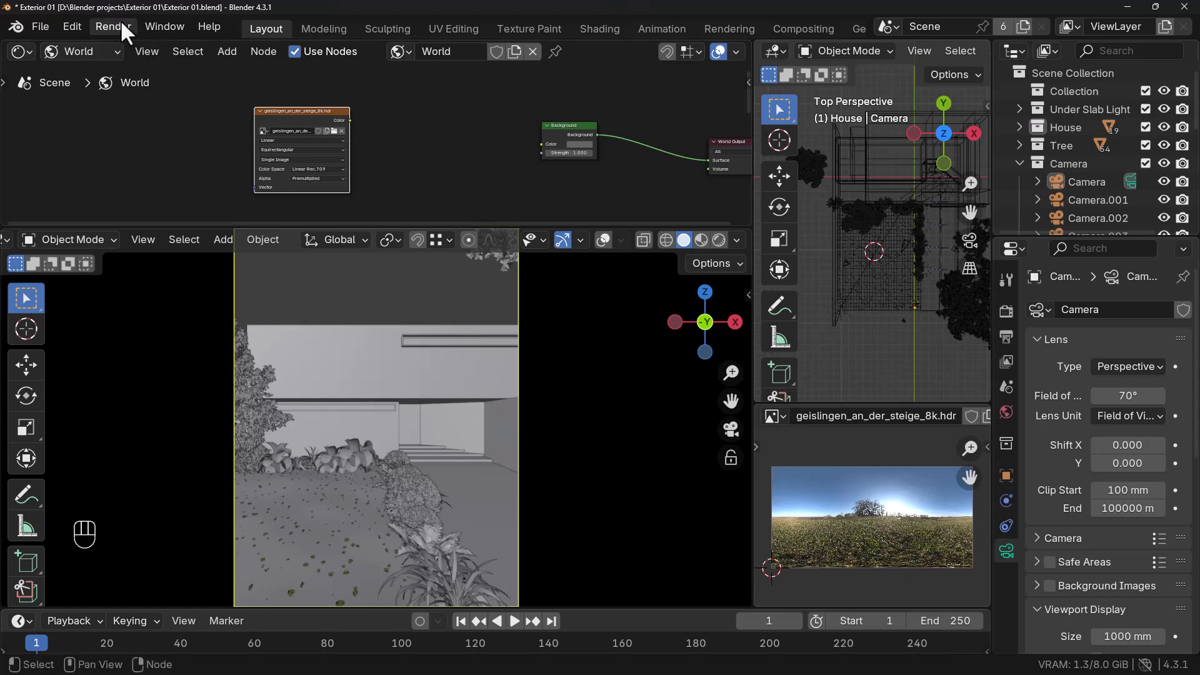
Check in the add-on preferences whether the Node Wrangler add-on is enabled.
{"action": "left_click", "coordinate": [70, 25]}
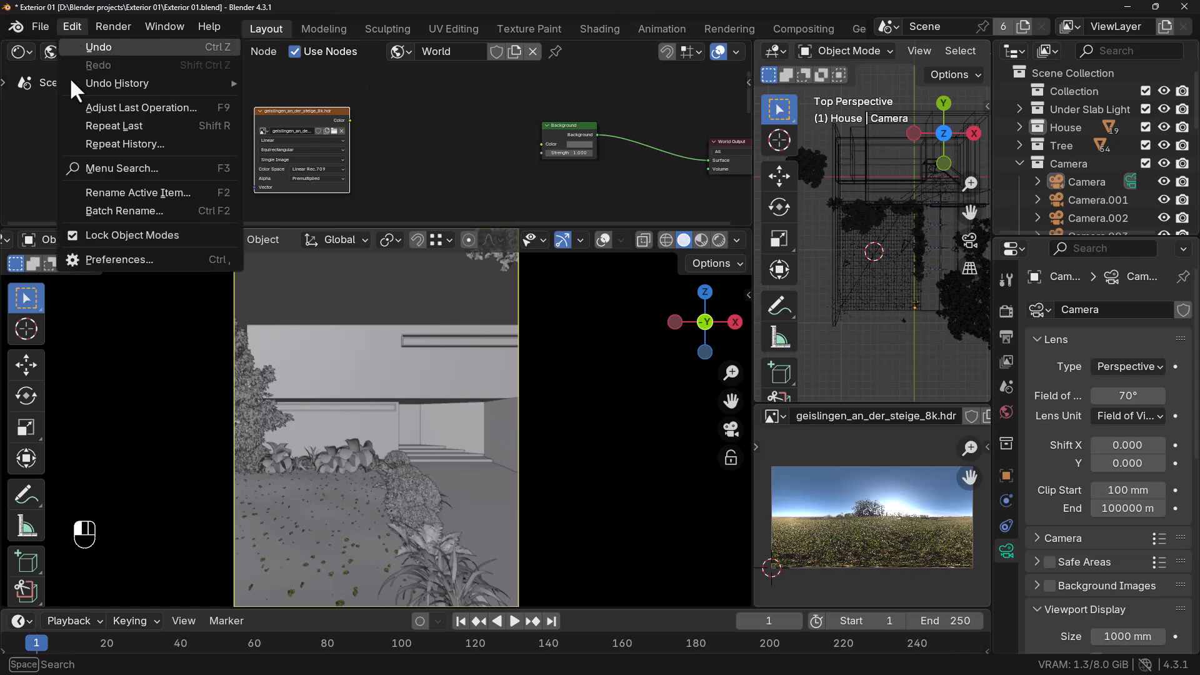
{"action": "left_click", "coordinate": [96, 257]}
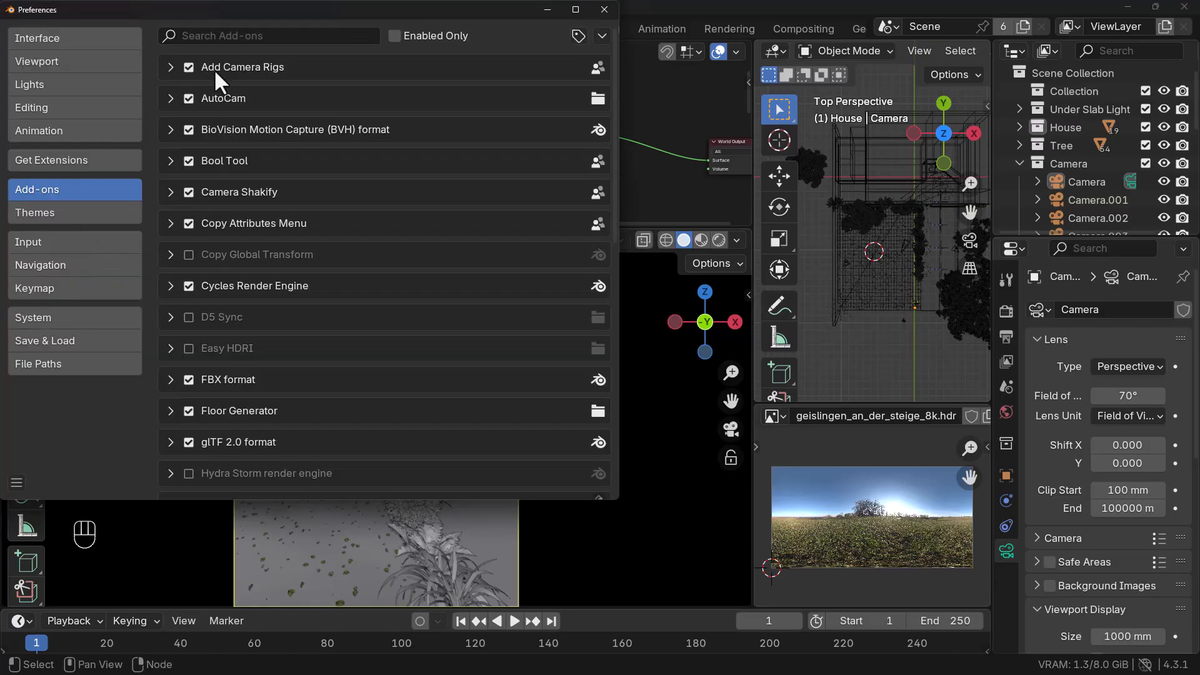
{"action": "left_click", "coordinate": [234, 35]}
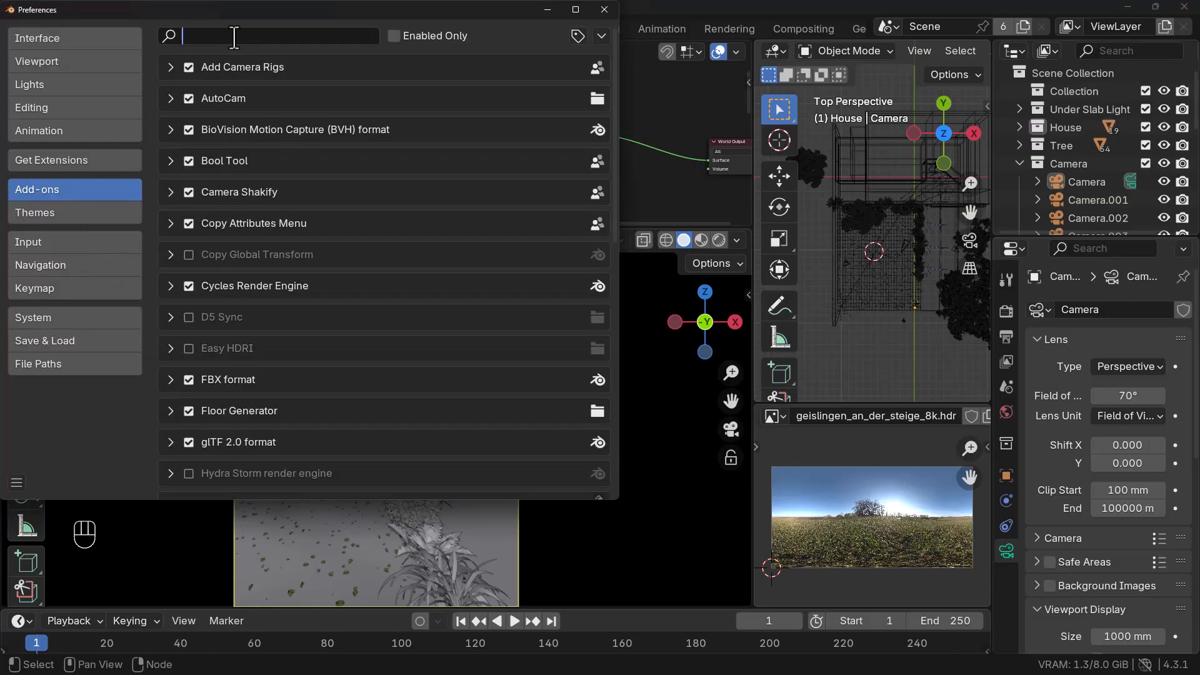
{"action": "type", "text": "no"}
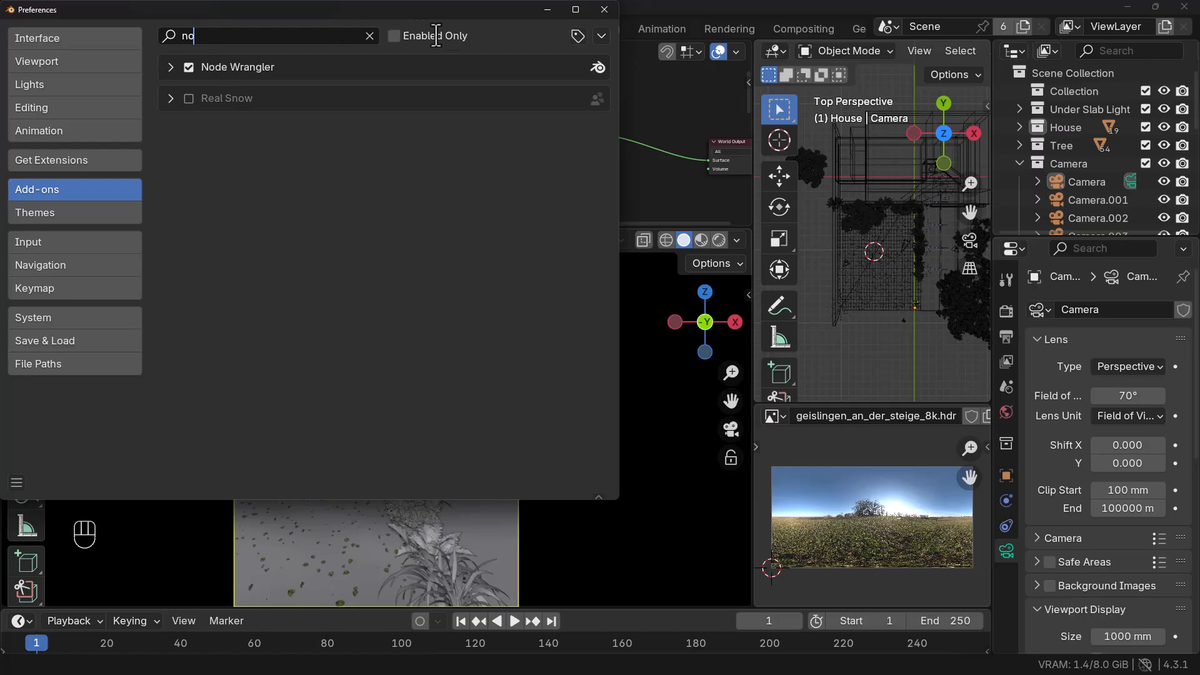
{"action": "left_click", "coordinate": [369, 36]}
{"action": "left_click", "coordinate": [604, 9]}
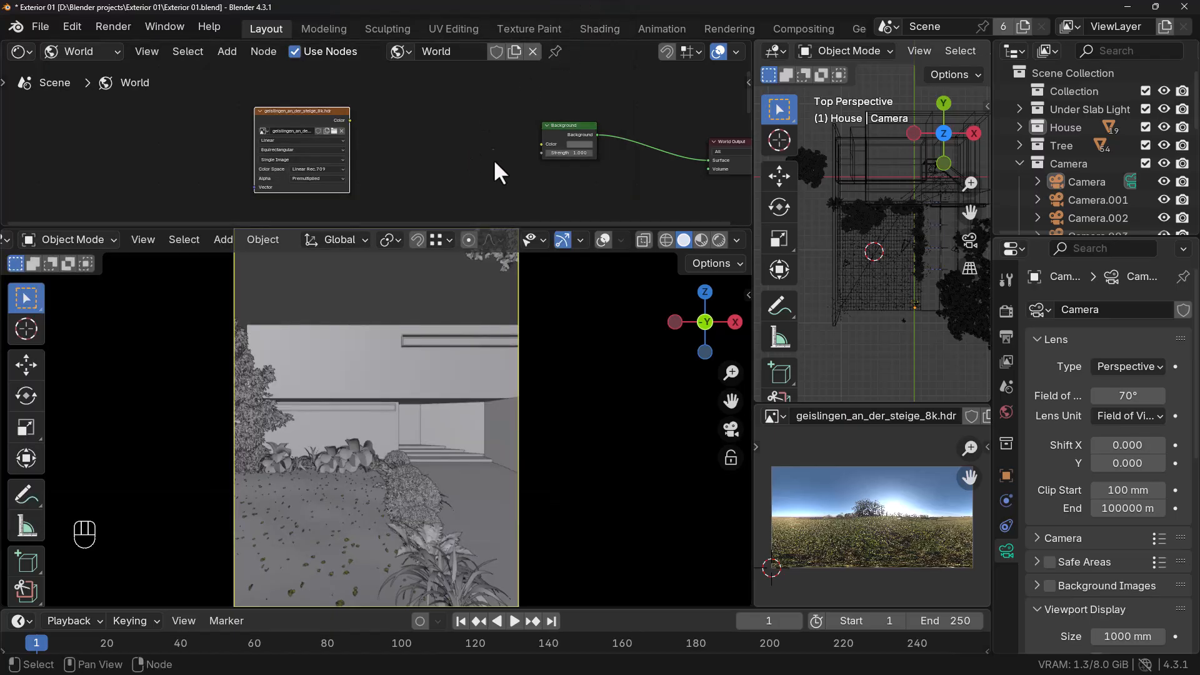
Move the Background node farther from the World Output node and switch the camera viewport to rendered shading.
{"action": "middle_click_drag", "start_coordinate": [530, 172], "coordinate": [445, 164]}
{"action": "left_click_drag", "start_coordinate": [466, 112], "coordinate": [436, 108]}
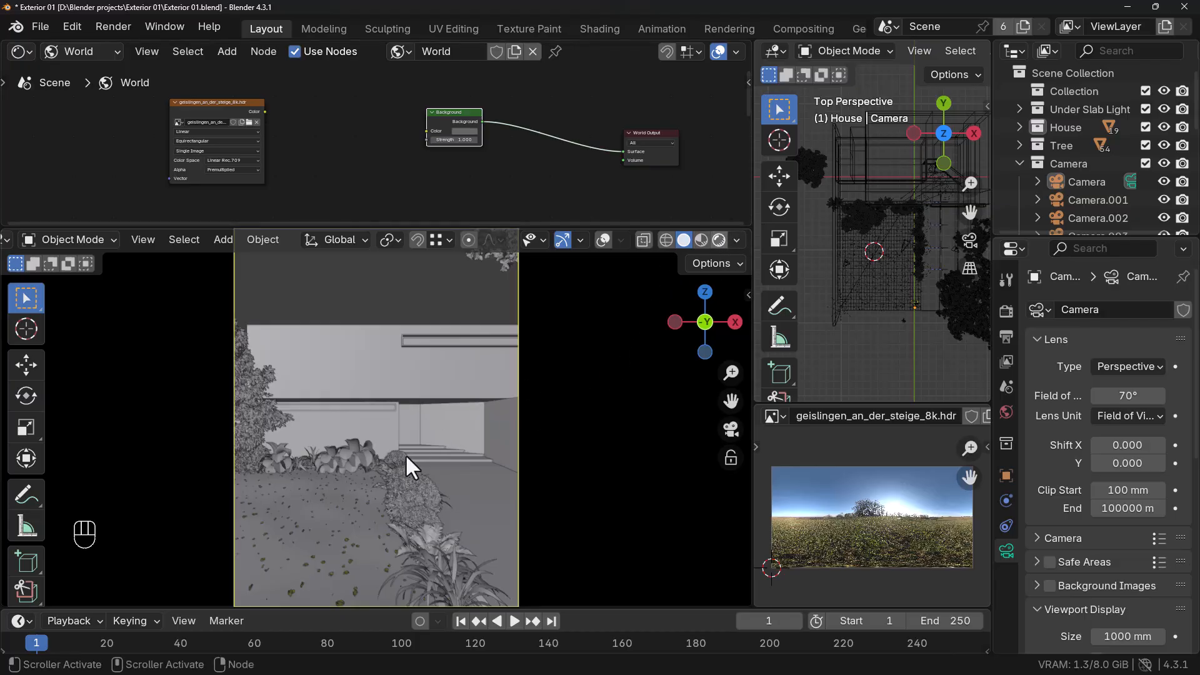
{"action": "key", "text": "z"}
{"action": "key", "text": "8"}
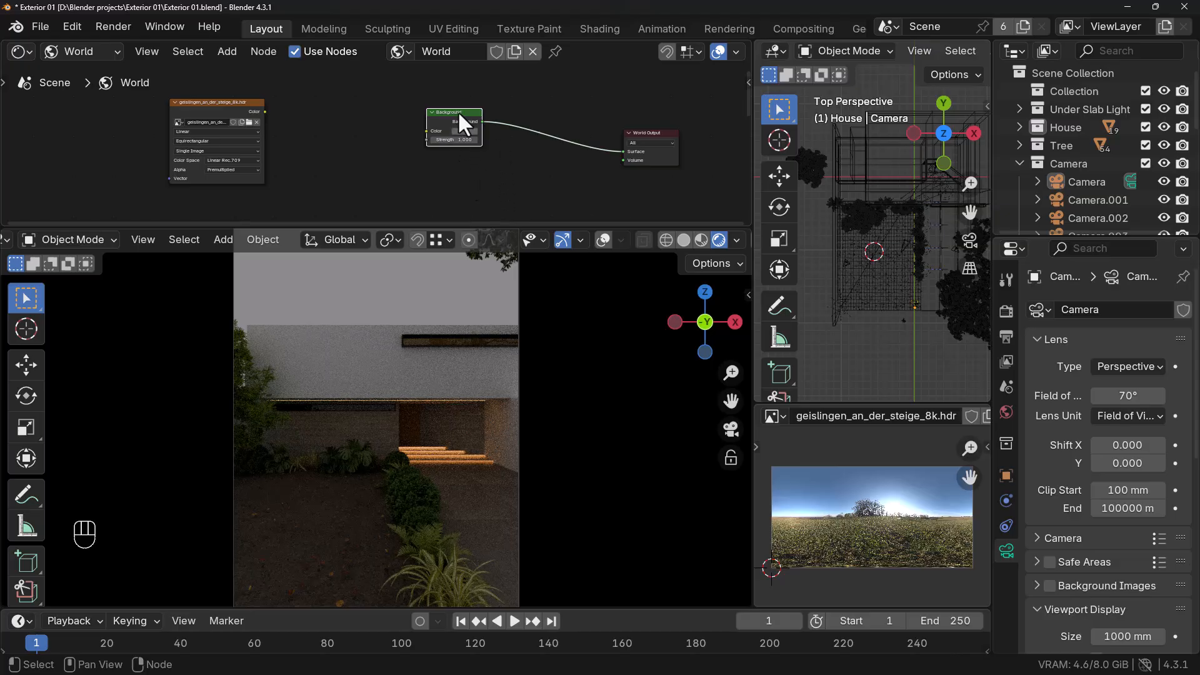
Duplicate the Background node below the original and combine both through a new Mix Shader feeding the World Output surface.
{"action": "key", "text": "shift+d"}
{"action": "left_click", "coordinate": [460, 168]}
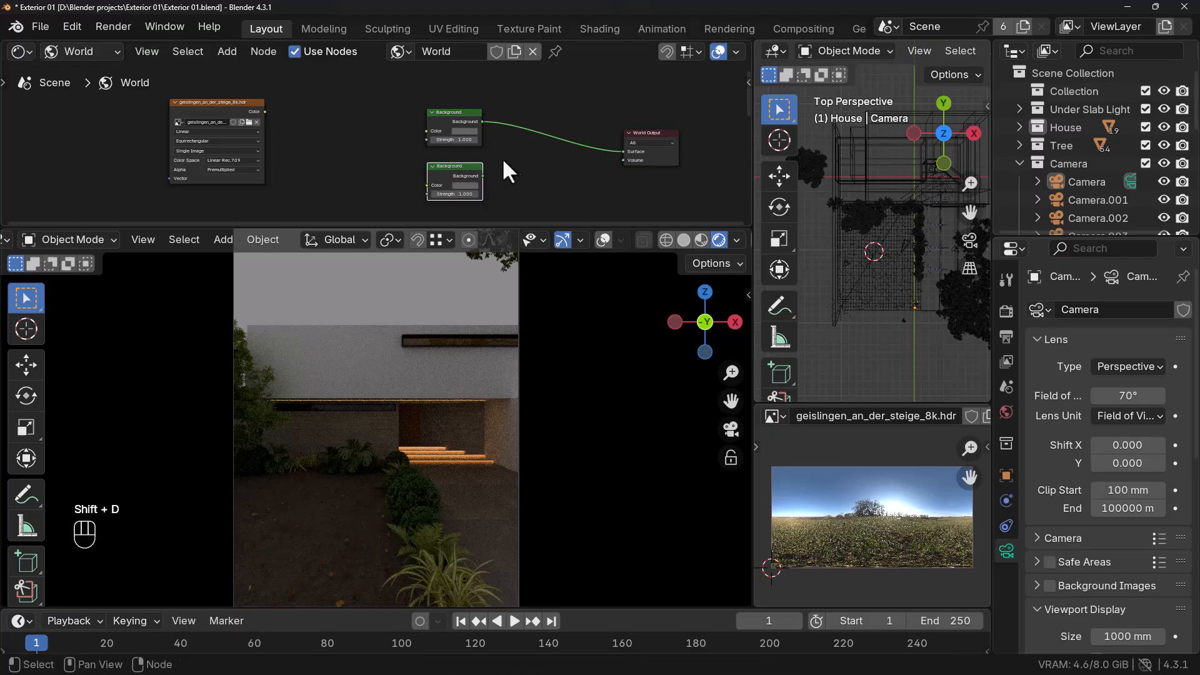
{"action": "key", "text": "shift+a"}
{"action": "type", "text": "mix"}
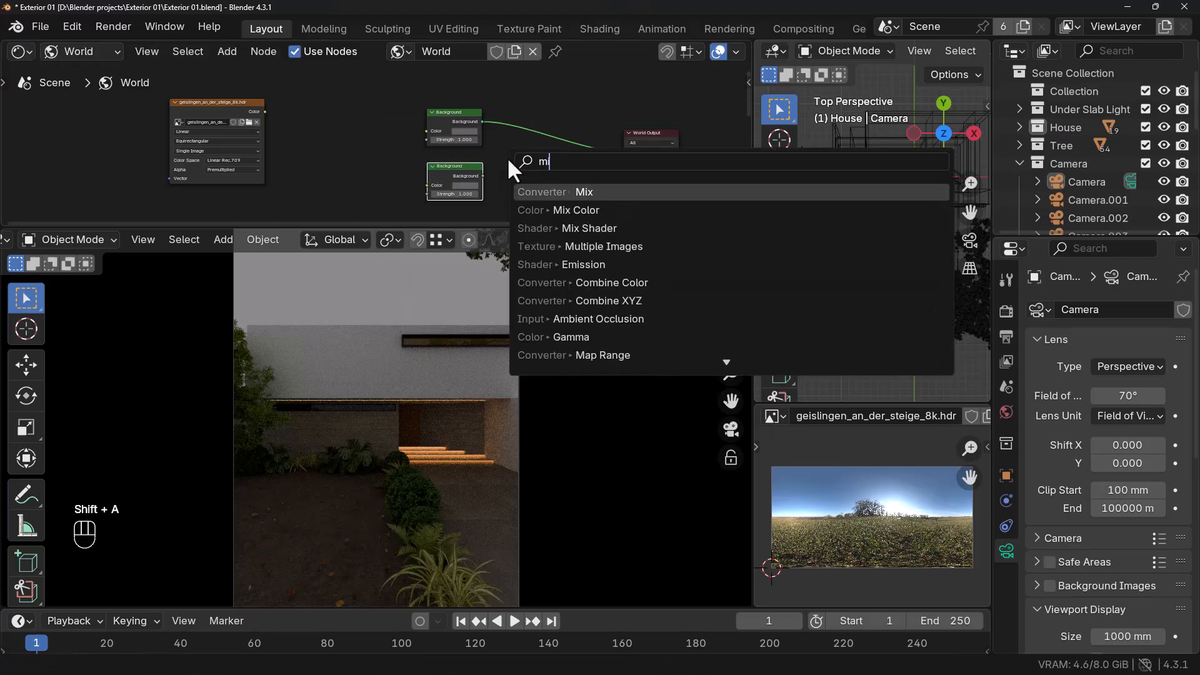
{"action": "key", "text": "Down"}
{"action": "key", "text": "Down"}
{"action": "key", "text": "Return"}
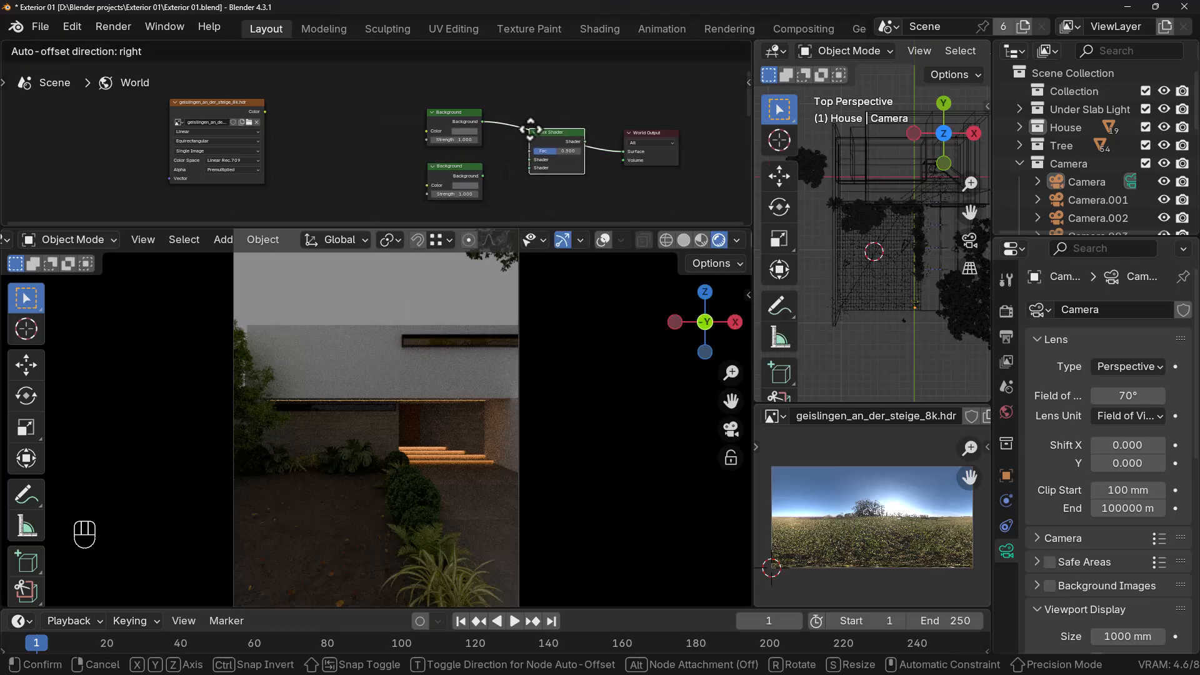
{"action": "left_click", "coordinate": [508, 186]}
{"action": "left_click_drag", "start_coordinate": [482, 176], "coordinate": [532, 169]}
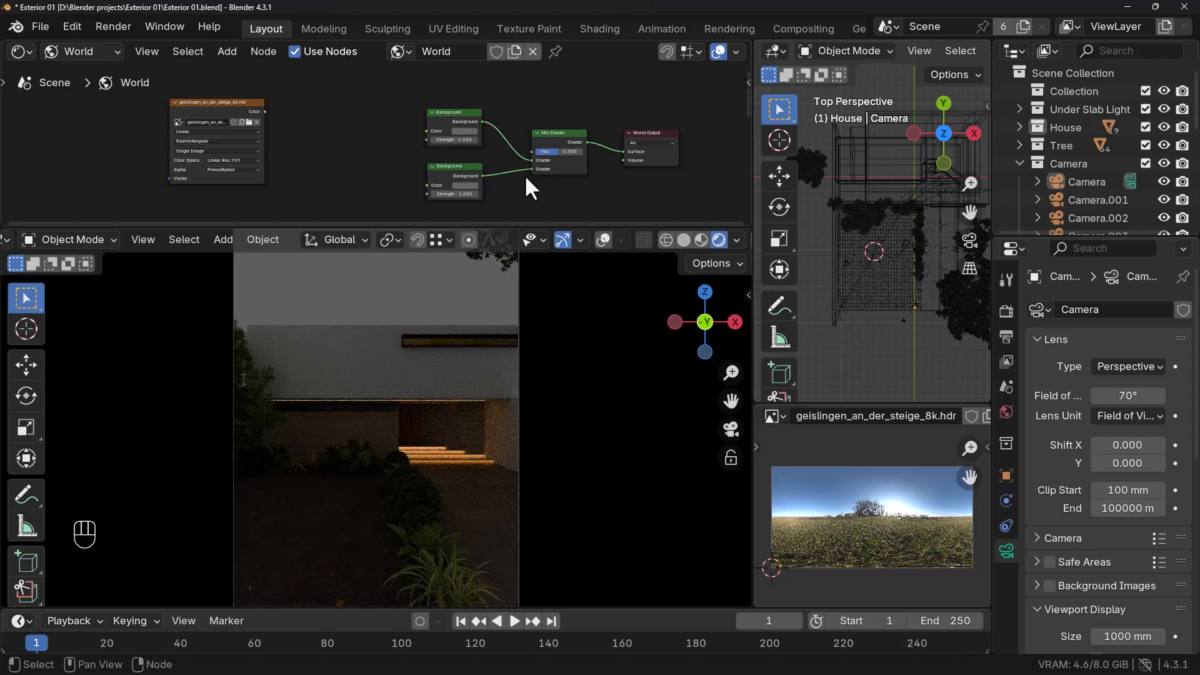
Add a Light Path node above the Background nodes in the world node tree.
{"action": "scroll", "coordinate": [526, 171], "scroll_direction": "up", "scroll_amount": 1}
{"action": "scroll", "coordinate": [524, 180], "scroll_direction": "up", "scroll_amount": 1}
{"action": "middle_click_drag", "start_coordinate": [536, 193], "coordinate": [493, 205]}
{"action": "scroll", "coordinate": [527, 118], "scroll_direction": "down", "scroll_amount": 3}
{"action": "middle_click_drag", "start_coordinate": [528, 111], "coordinate": [538, 148]}
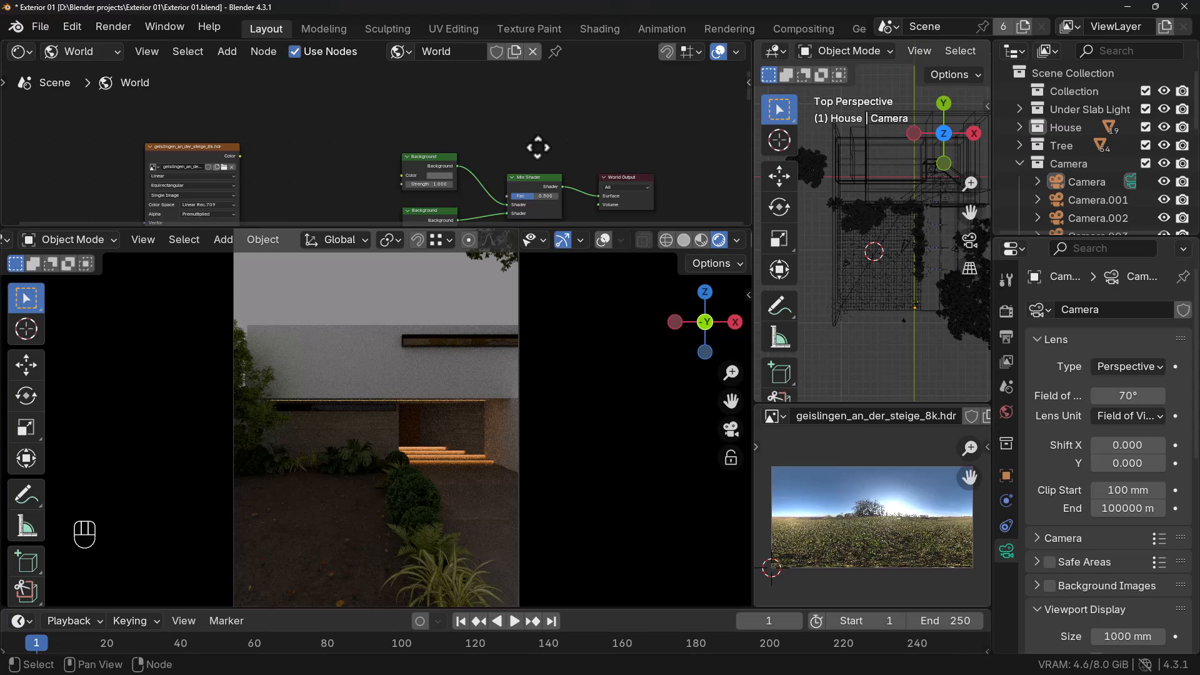
{"action": "key", "text": "shift+a"}
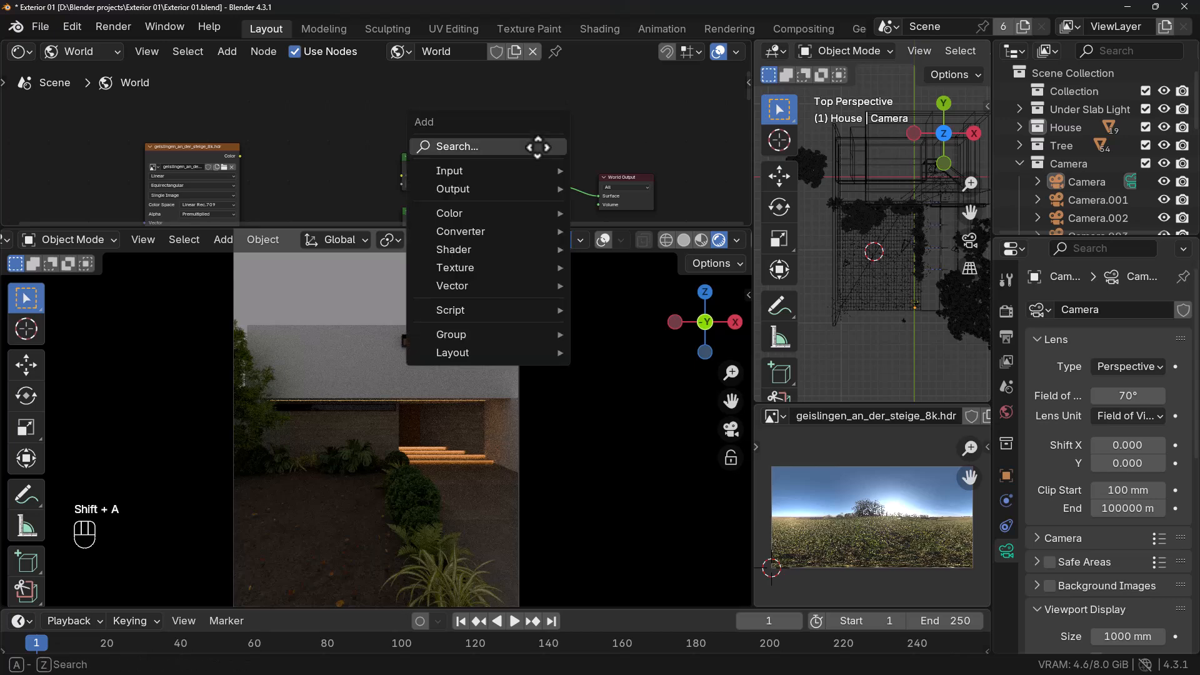
{"action": "type", "text": "l"}
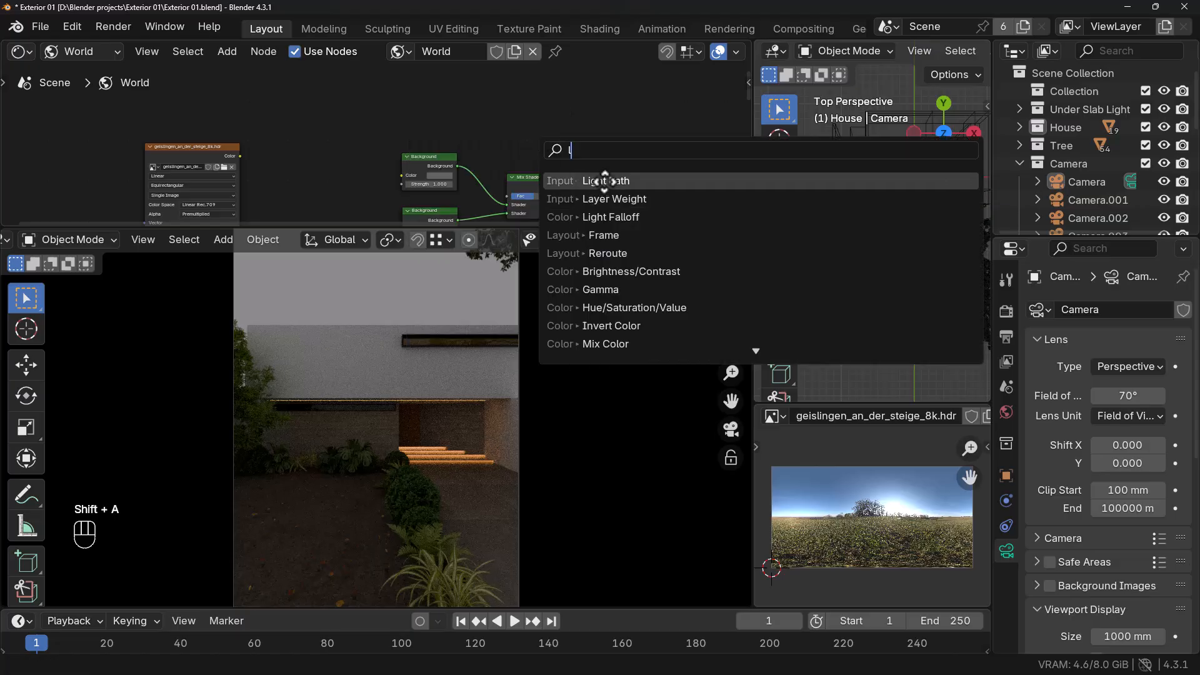
{"action": "left_click", "coordinate": [601, 181]}
{"action": "left_click", "coordinate": [442, 93]}
{"action": "scroll", "coordinate": [507, 128], "scroll_direction": "down", "scroll_amount": 1}
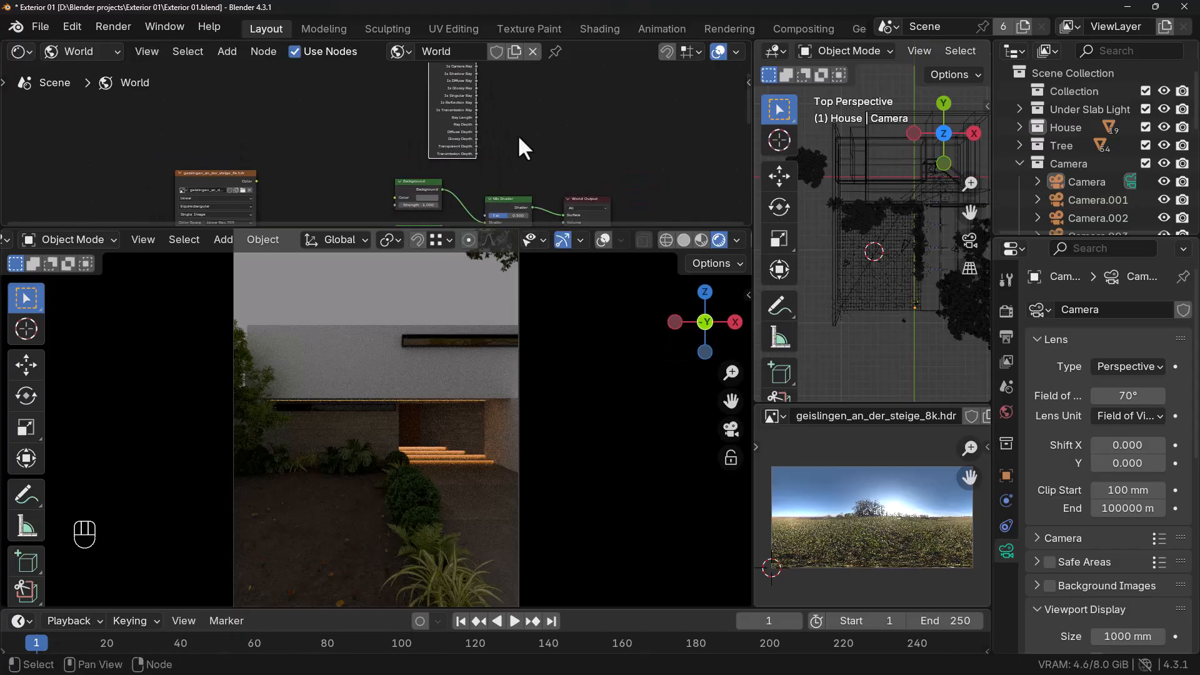
{"action": "middle_click_drag", "start_coordinate": [472, 95], "coordinate": [478, 118]}
{"action": "left_click_drag", "start_coordinate": [462, 79], "coordinate": [442, 79]}
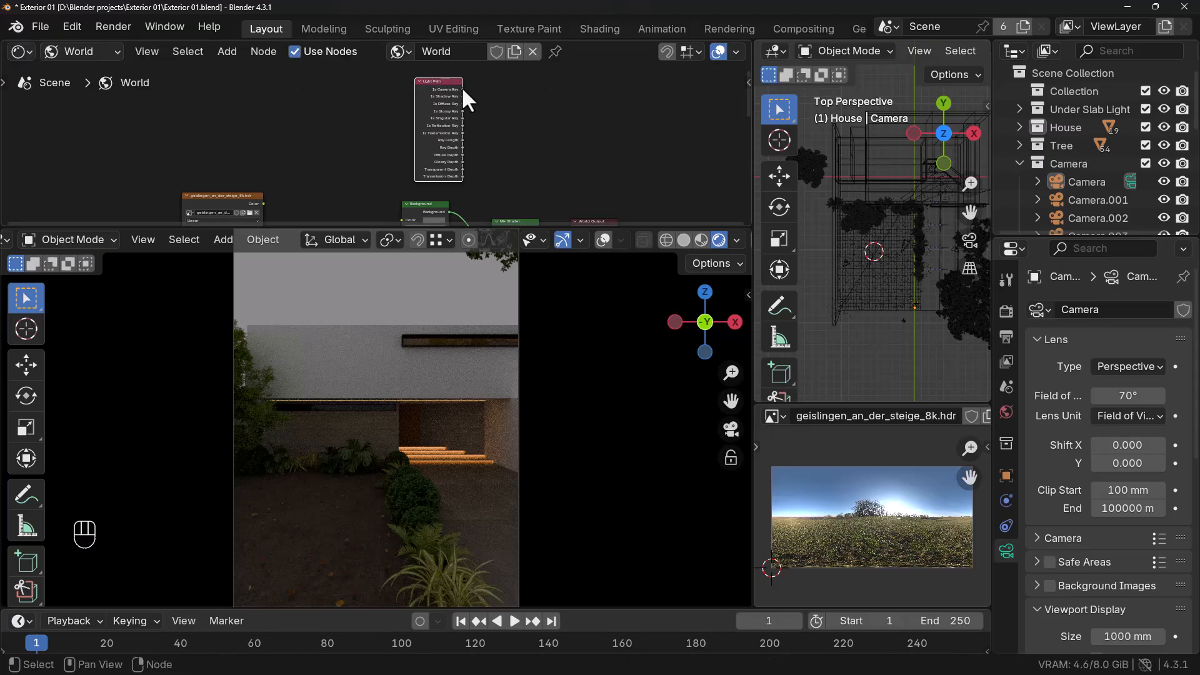
Connect the Light Path node's Is Camera Ray output to the Mix Shader's Fac input.
{"action": "scroll", "coordinate": [451, 77], "scroll_direction": "up", "scroll_amount": 4}
{"action": "middle_click_drag", "start_coordinate": [530, 102], "coordinate": [487, 177]}
{"action": "scroll", "coordinate": [463, 157], "scroll_direction": "up", "scroll_amount": 2}
{"action": "left_click_drag", "start_coordinate": [472, 145], "coordinate": [519, 129]}
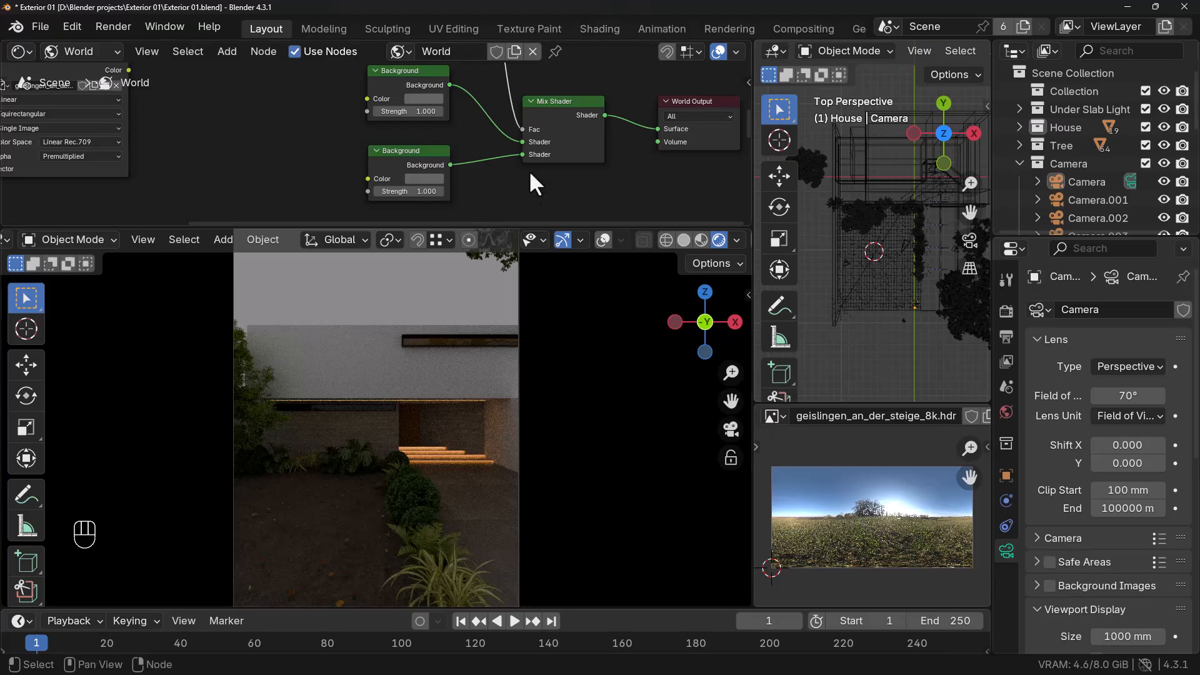
Disconnect and reconnect each Background node at the Mix Shader in turn to compare their effect on the render.
{"action": "left_click_drag", "start_coordinate": [521, 152], "coordinate": [504, 160]}
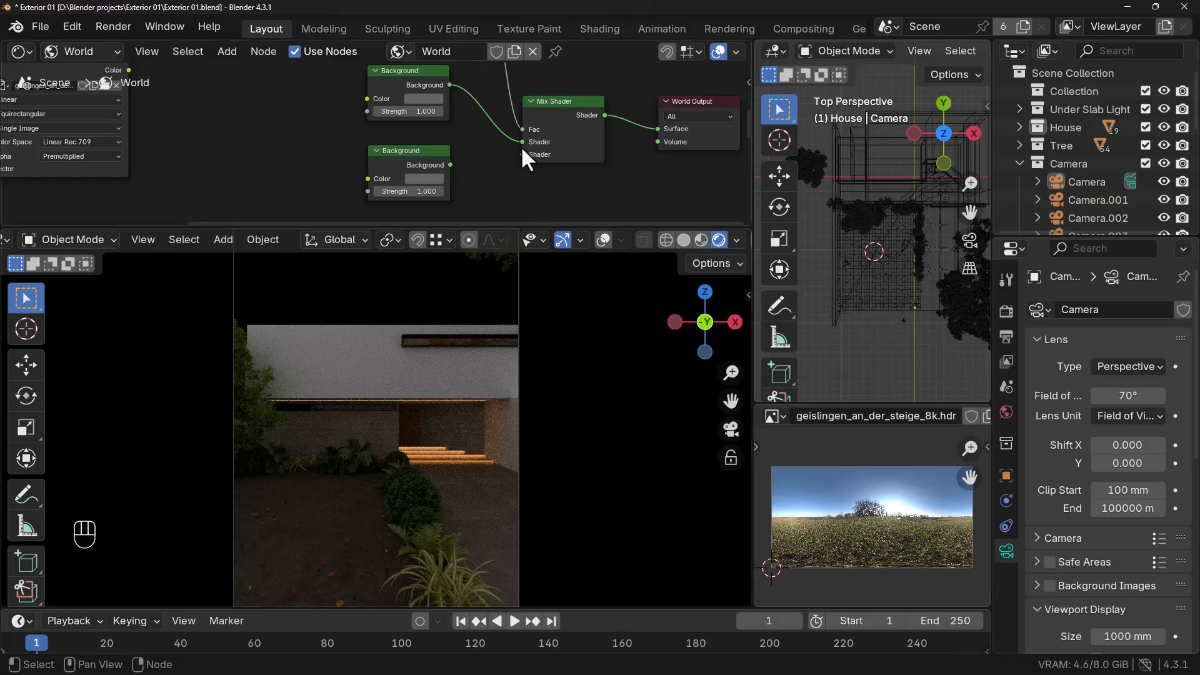
{"action": "left_click_drag", "start_coordinate": [450, 165], "coordinate": [519, 153]}
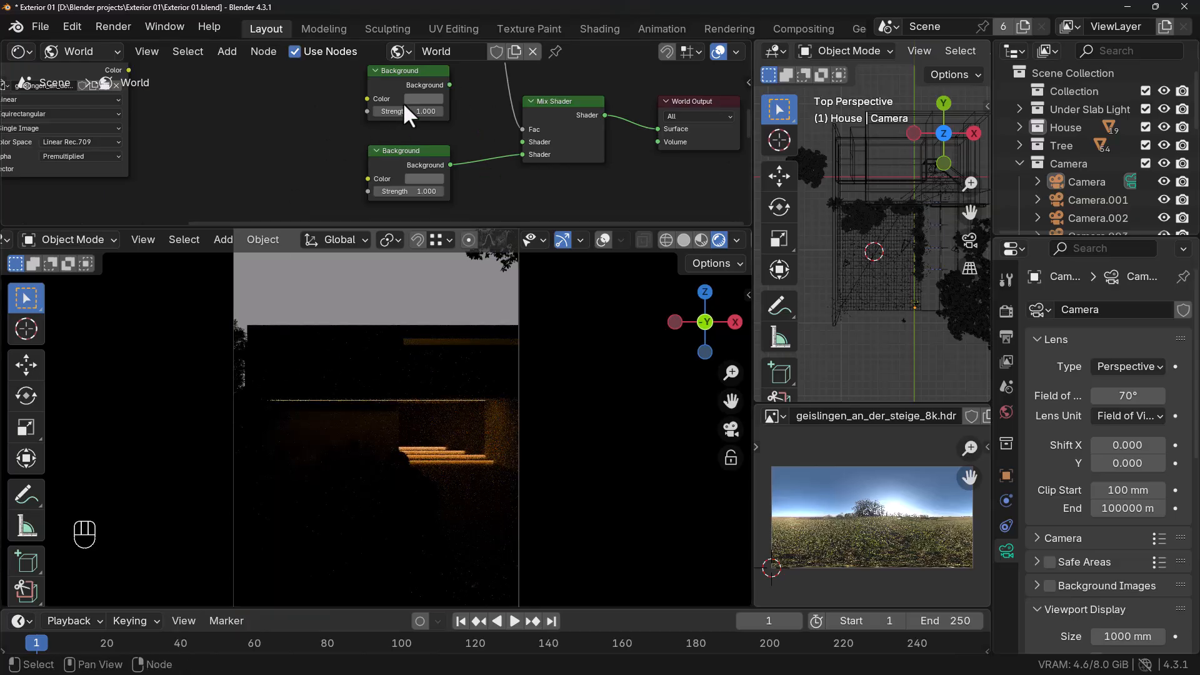
{"action": "left_click_drag", "start_coordinate": [449, 85], "coordinate": [521, 142]}
{"action": "scroll", "coordinate": [497, 140], "scroll_direction": "down", "scroll_amount": 4}
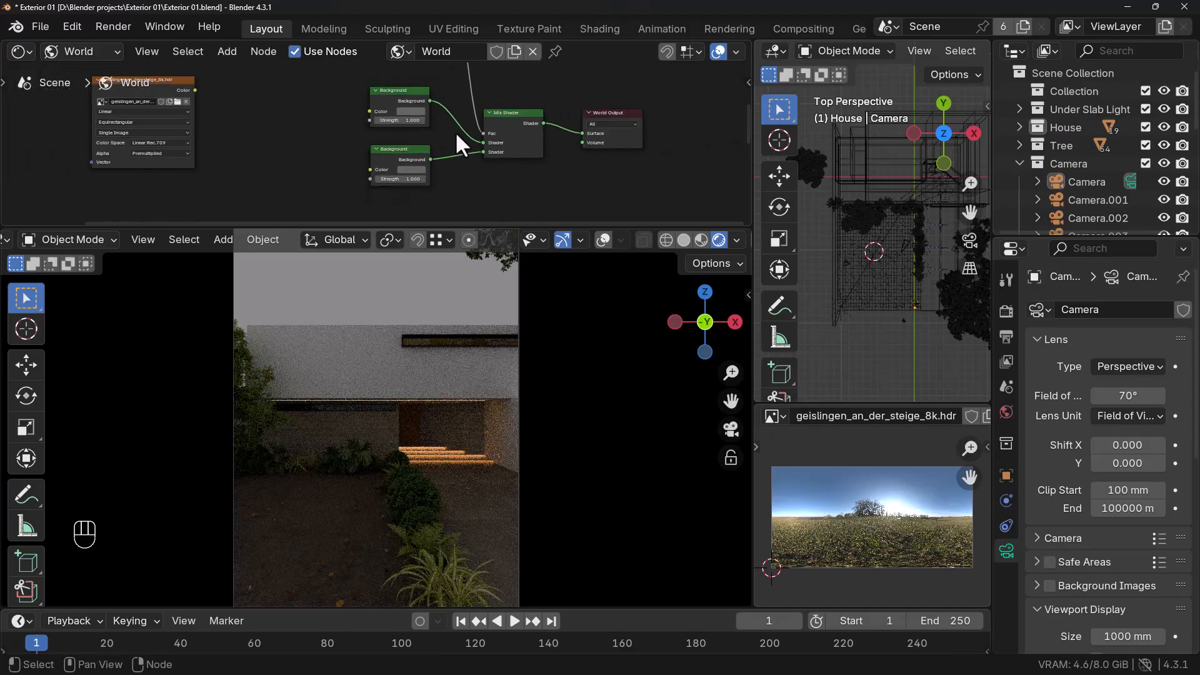
Add an empty Environment Texture node beside the existing HDRI texture node and delete it again.
{"action": "middle_click_drag", "start_coordinate": [459, 140], "coordinate": [480, 221]}
{"action": "mouse_move", "coordinate": [537, 129]}
{"action": "middle_mouse_down"}
{"action": "mouse_move", "coordinate": [550, 178]}
{"action": "mouse_move", "coordinate": [500, 145]}
{"action": "mouse_move", "coordinate": [516, 133]}
{"action": "middle_mouse_up"}
{"action": "scroll", "coordinate": [557, 180], "scroll_direction": "down", "scroll_amount": 2}
{"action": "middle_click_drag", "start_coordinate": [334, 163], "coordinate": [378, 167]}
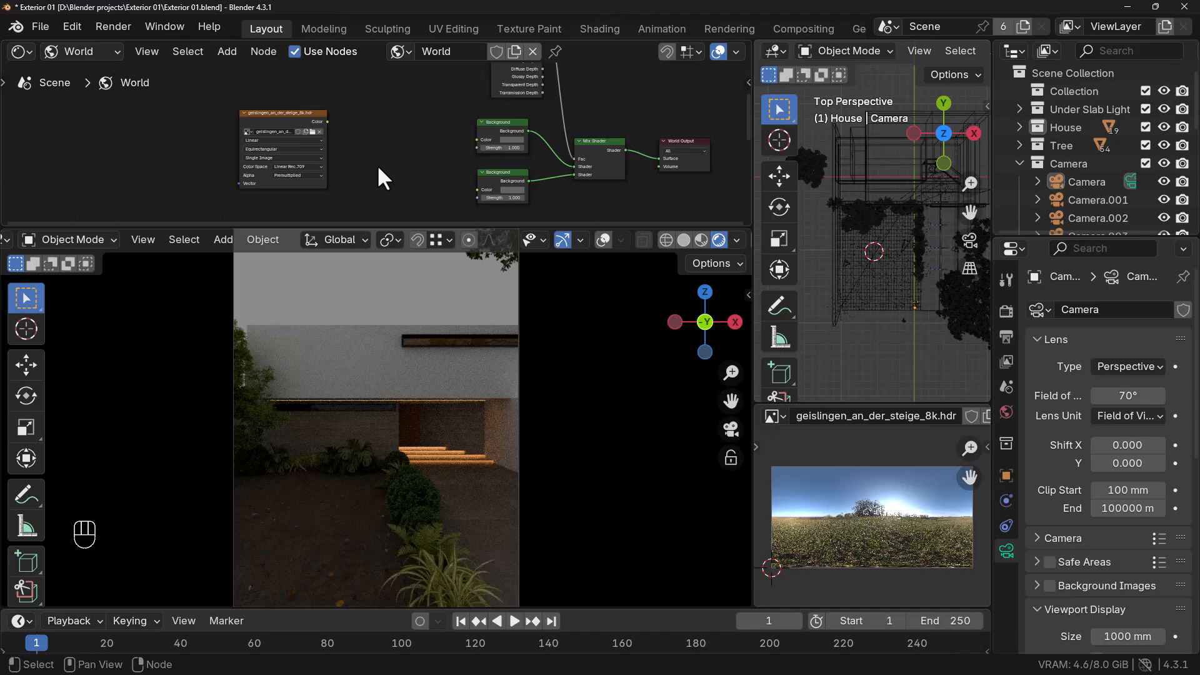
{"action": "left_click", "coordinate": [294, 114]}
{"action": "middle_click_drag", "start_coordinate": [341, 132], "coordinate": [354, 146]}
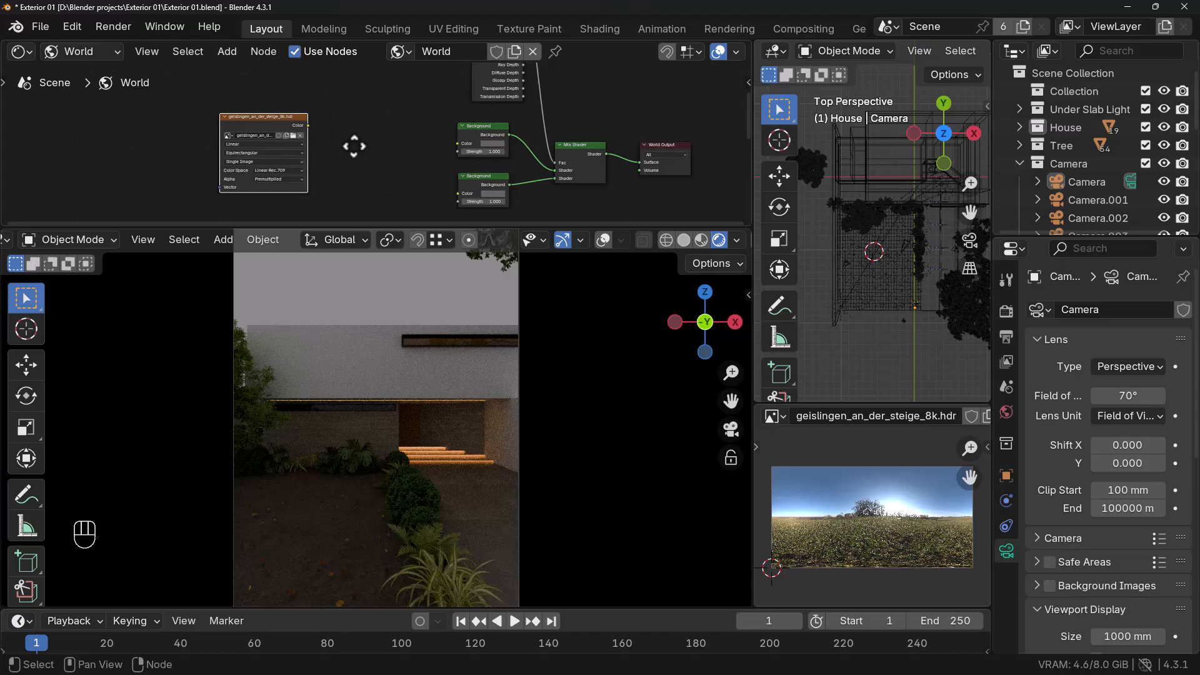
{"action": "key", "text": "shift"}
{"action": "key", "text": "shift+a"}
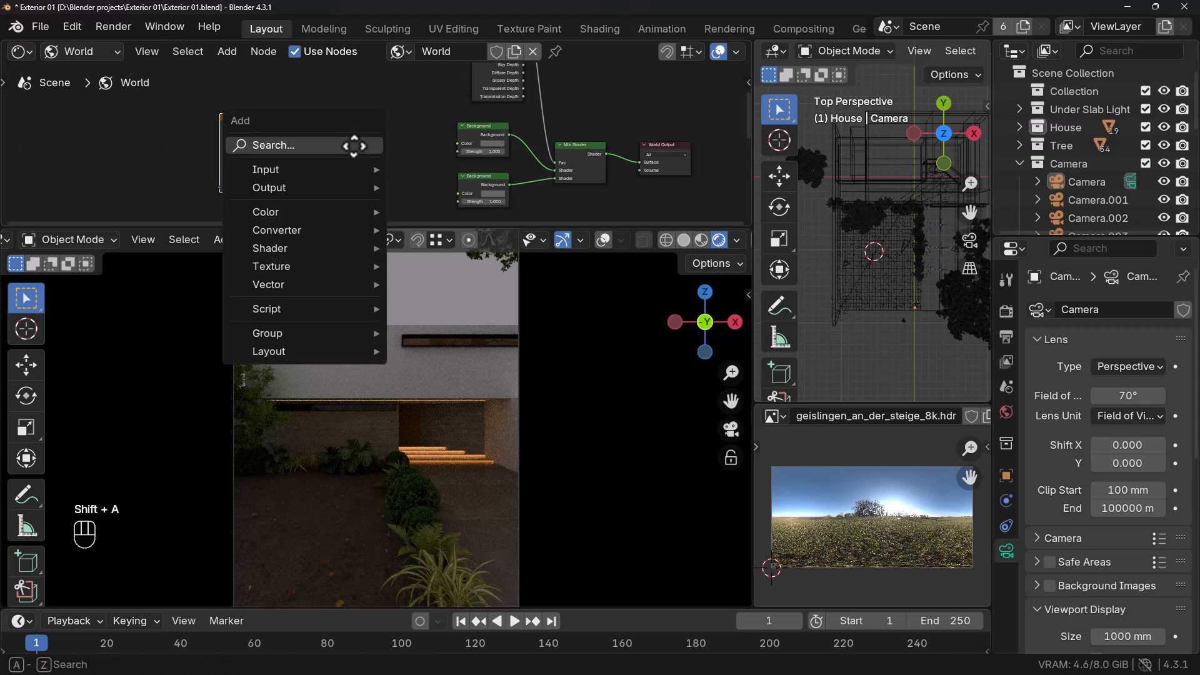
{"action": "type", "text": "env"}
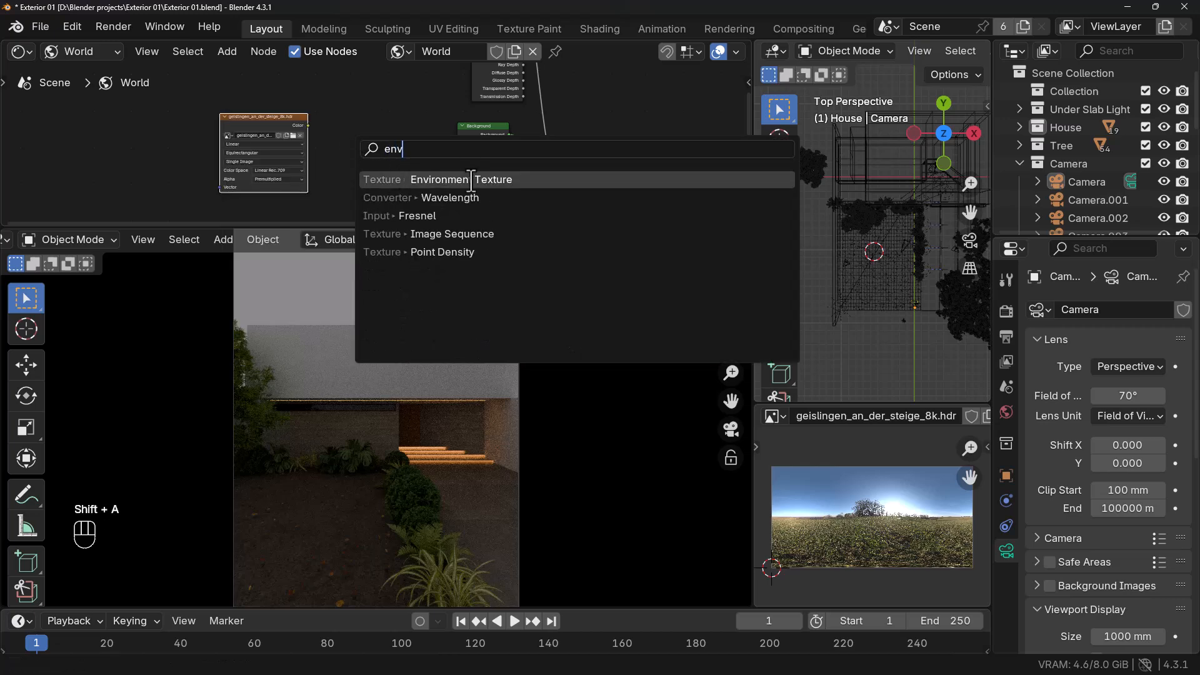
{"action": "left_click", "coordinate": [398, 179]}
{"action": "left_click", "coordinate": [406, 166]}
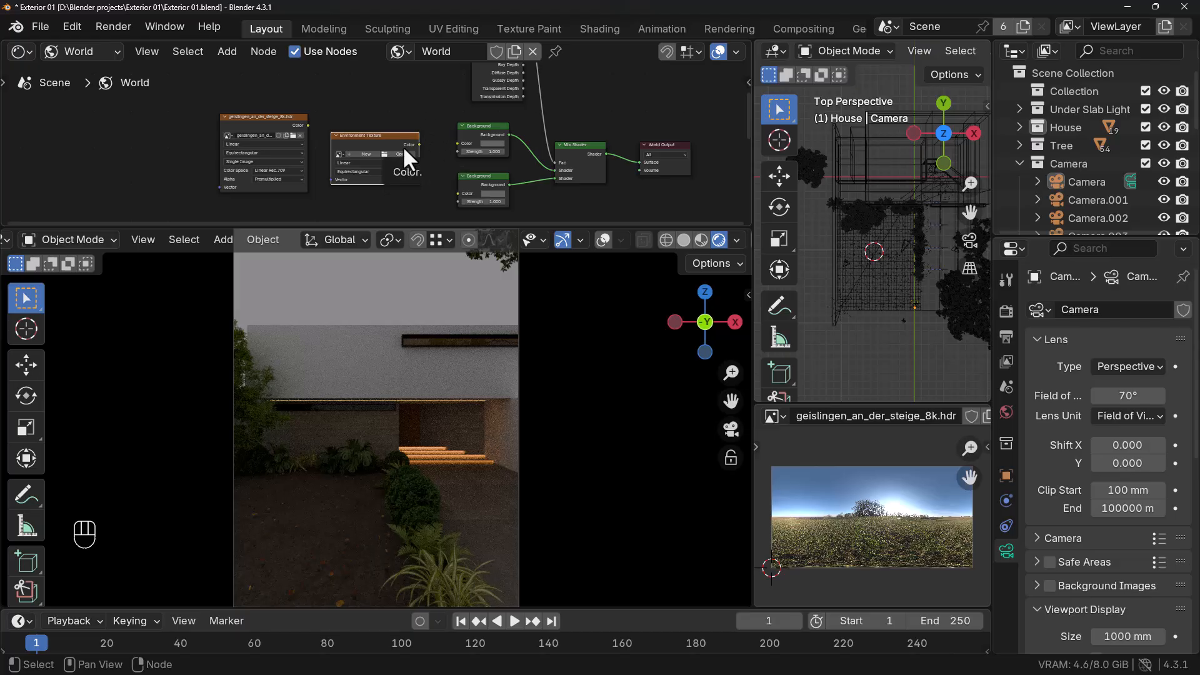
{"action": "key", "text": "Delete"}
Add Texture Coordinate and Mapping nodes to the geislingen_an_der_steige_8k.hdr environment texture with Node Wrangler.
{"action": "middle_click_drag", "start_coordinate": [388, 164], "coordinate": [394, 110]}
{"action": "left_click", "coordinate": [330, 128]}
{"action": "key", "text": "ctrl+t"}
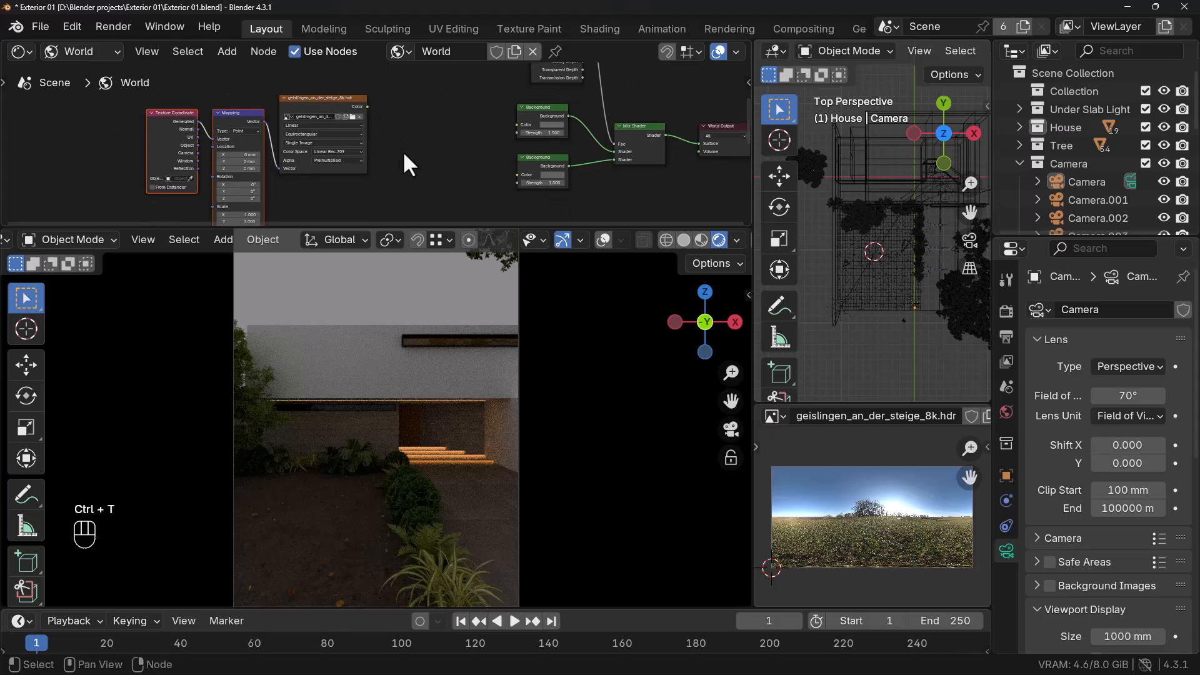
{"action": "scroll", "coordinate": [405, 154], "scroll_direction": "up", "scroll_amount": 1}
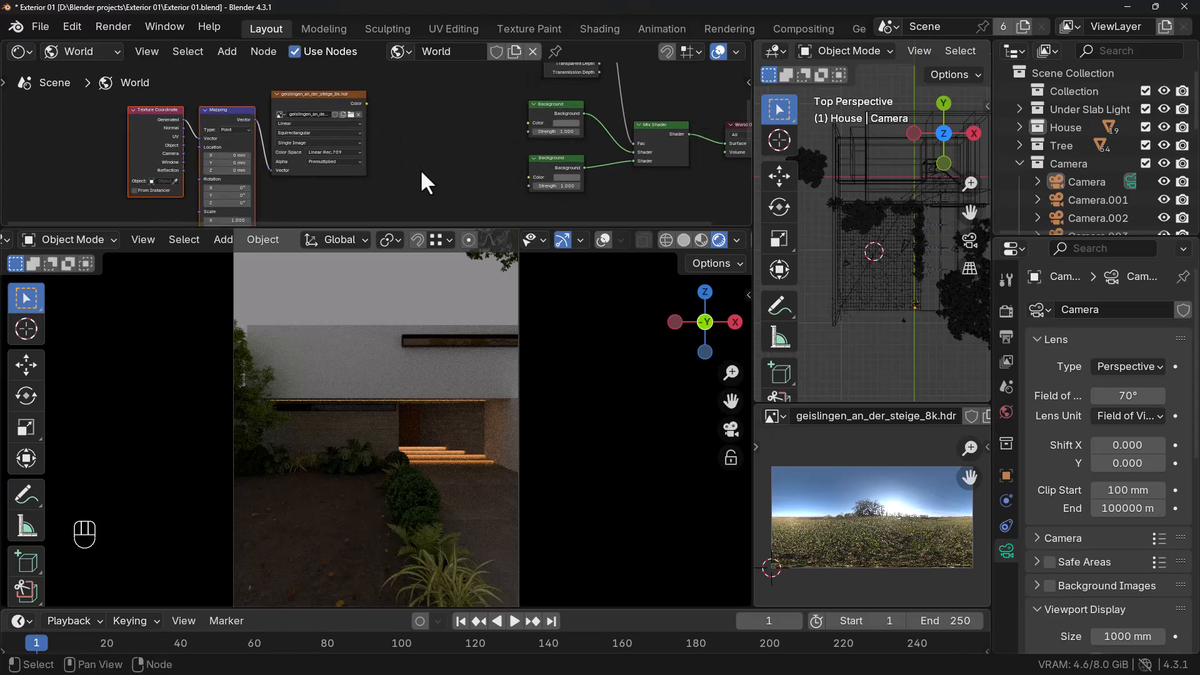
{"action": "middle_click_drag", "start_coordinate": [231, 180], "coordinate": [291, 186]}
{"action": "scroll", "coordinate": [354, 190], "scroll_direction": "up", "scroll_amount": 1}
{"action": "left_click", "coordinate": [270, 75]}
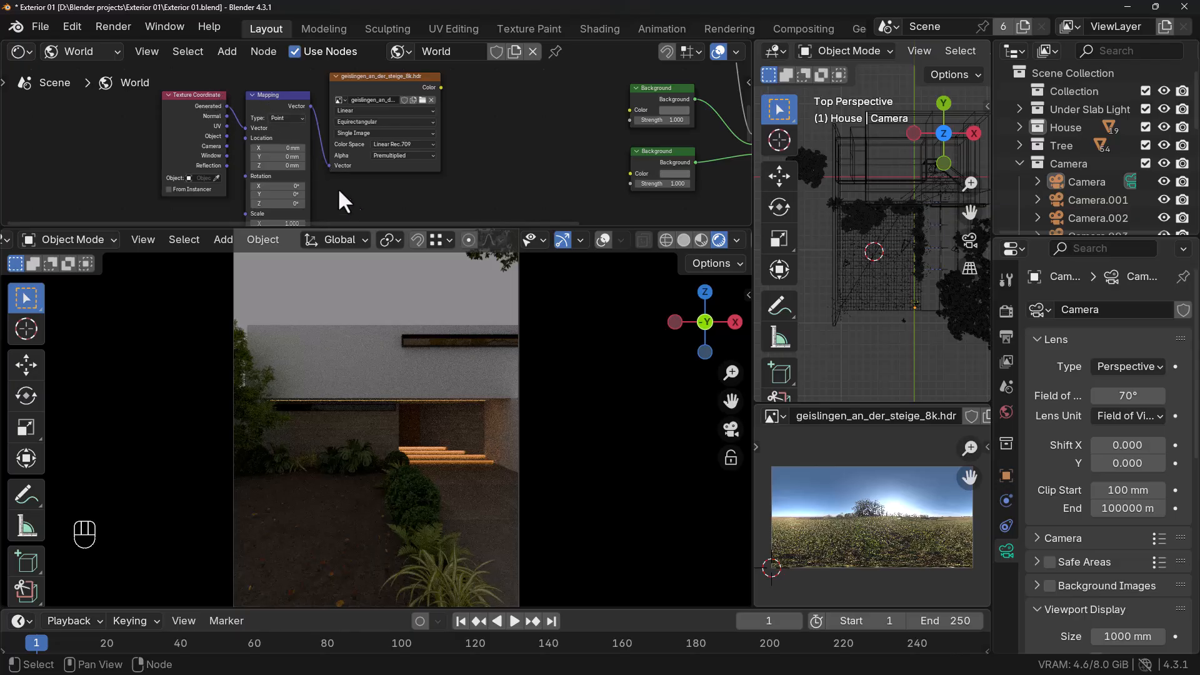
{"action": "middle_click_drag", "start_coordinate": [346, 194], "coordinate": [332, 183]}
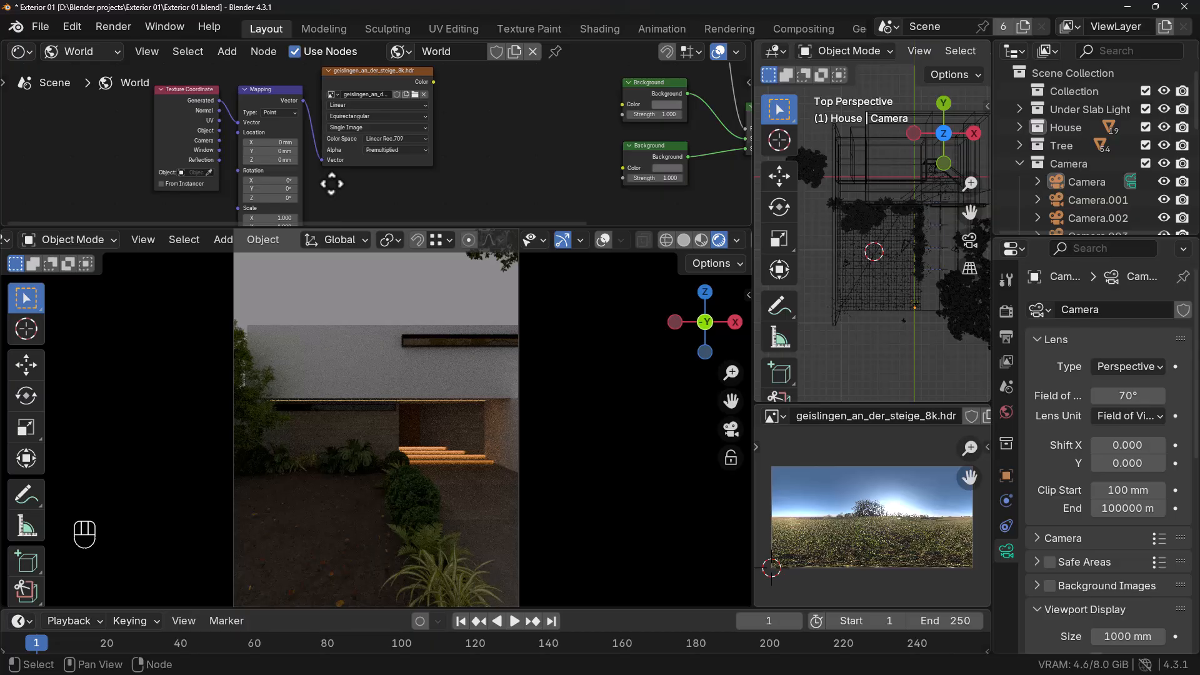
Connect the HDRI texture's Color output to the Color inputs of both Background nodes.
{"action": "middle_click_drag", "start_coordinate": [468, 163], "coordinate": [395, 183]}
{"action": "left_click_drag", "start_coordinate": [392, 80], "coordinate": [579, 121]}
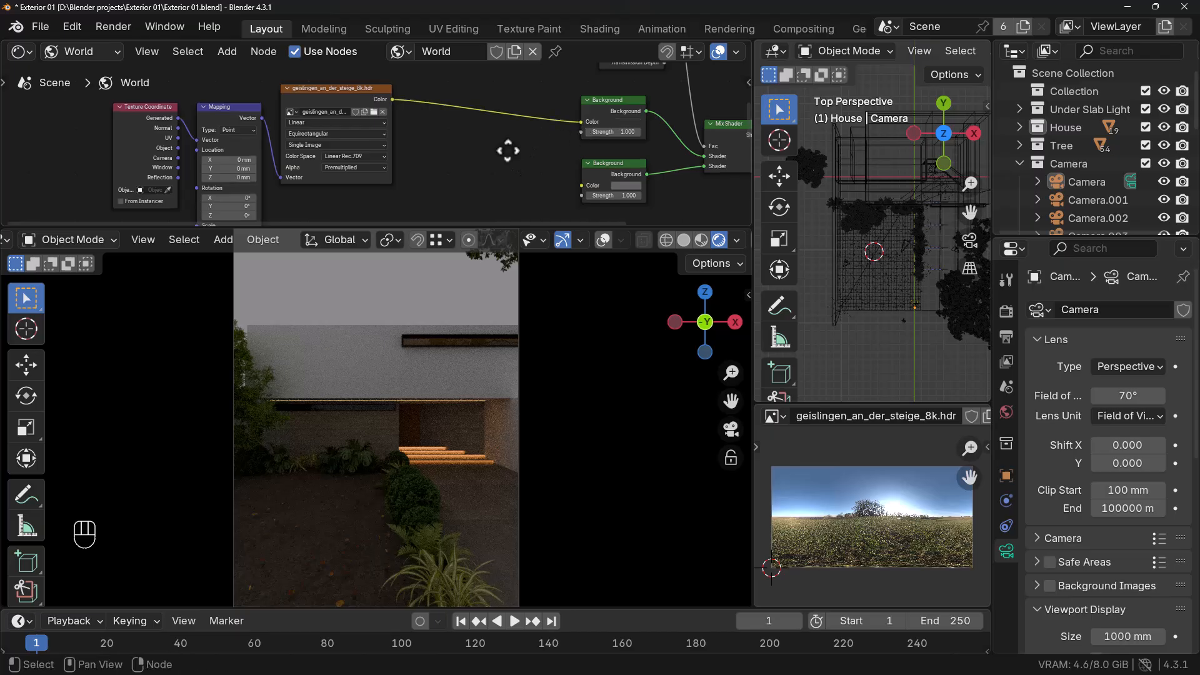
{"action": "middle_click_drag", "start_coordinate": [508, 150], "coordinate": [497, 140]}
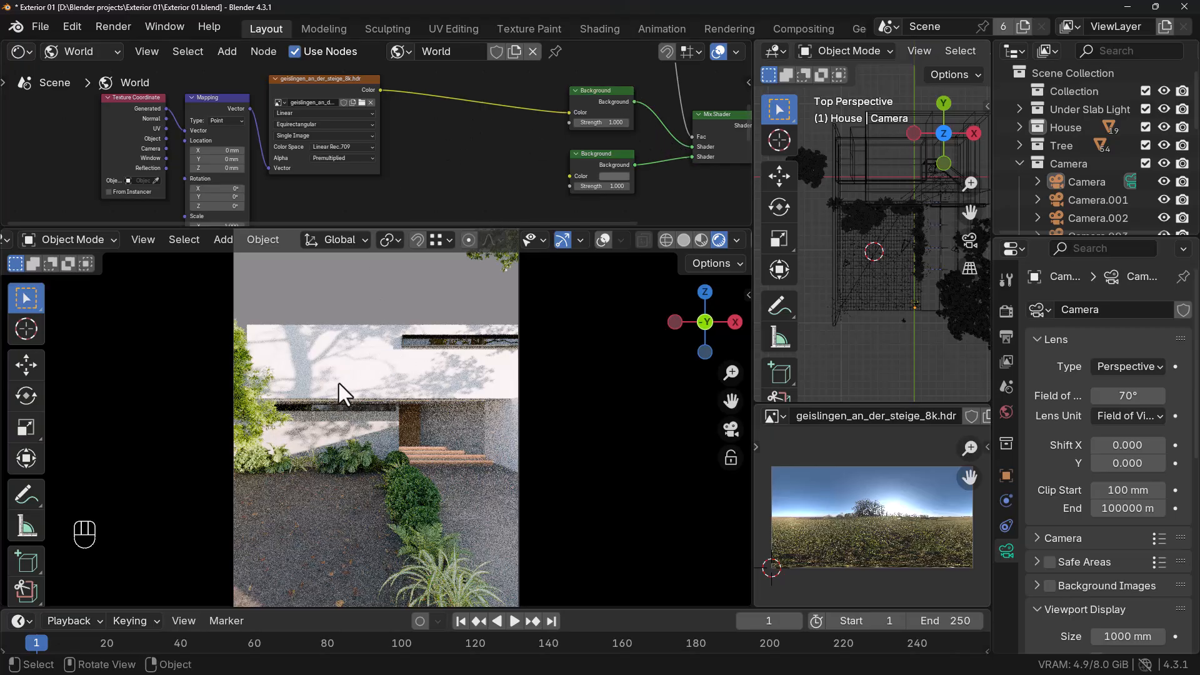
{"action": "left_click_drag", "start_coordinate": [380, 89], "coordinate": [565, 176]}
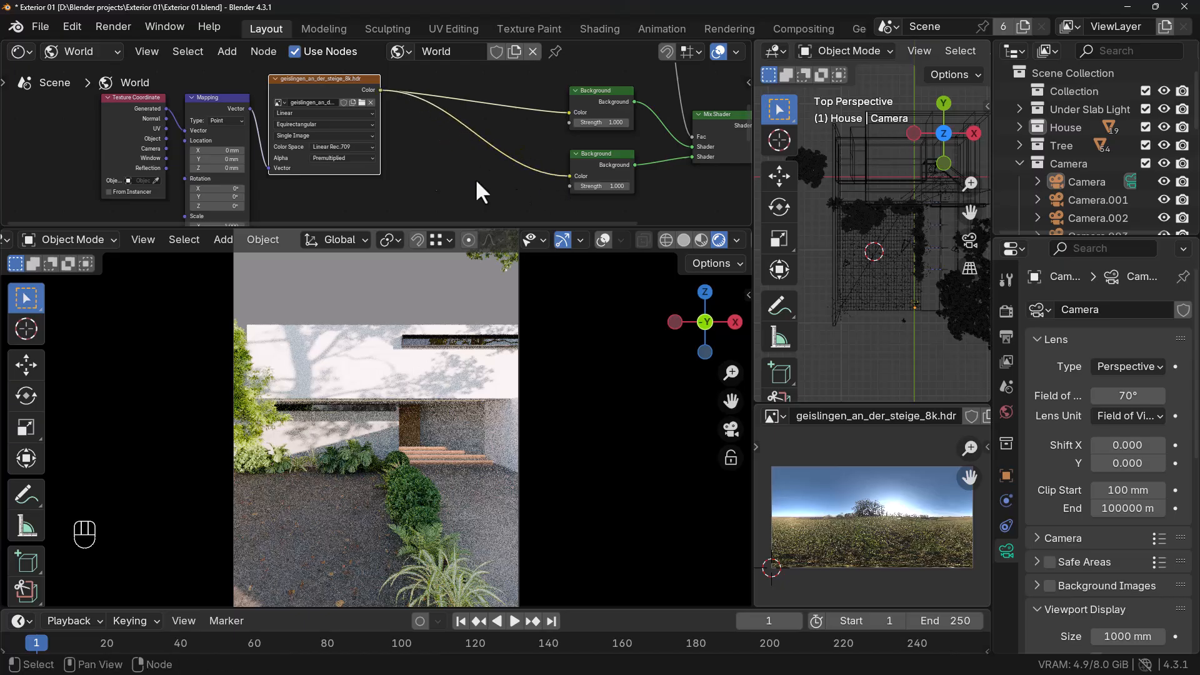
Move the Texture Coordinate, Mapping and HDRI texture nodes together farther away from the Background nodes.
{"action": "scroll", "coordinate": [421, 175], "scroll_direction": "down", "scroll_amount": 3}
{"action": "left_click_drag", "start_coordinate": [382, 80], "coordinate": [238, 134]}
{"action": "left_click_drag", "start_coordinate": [370, 96], "coordinate": [275, 103]}
Disconnect the HDRI texture from the lower Background node's Color input and reconnect it to compare the sky.
{"action": "left_click_drag", "start_coordinate": [537, 165], "coordinate": [567, 169]}
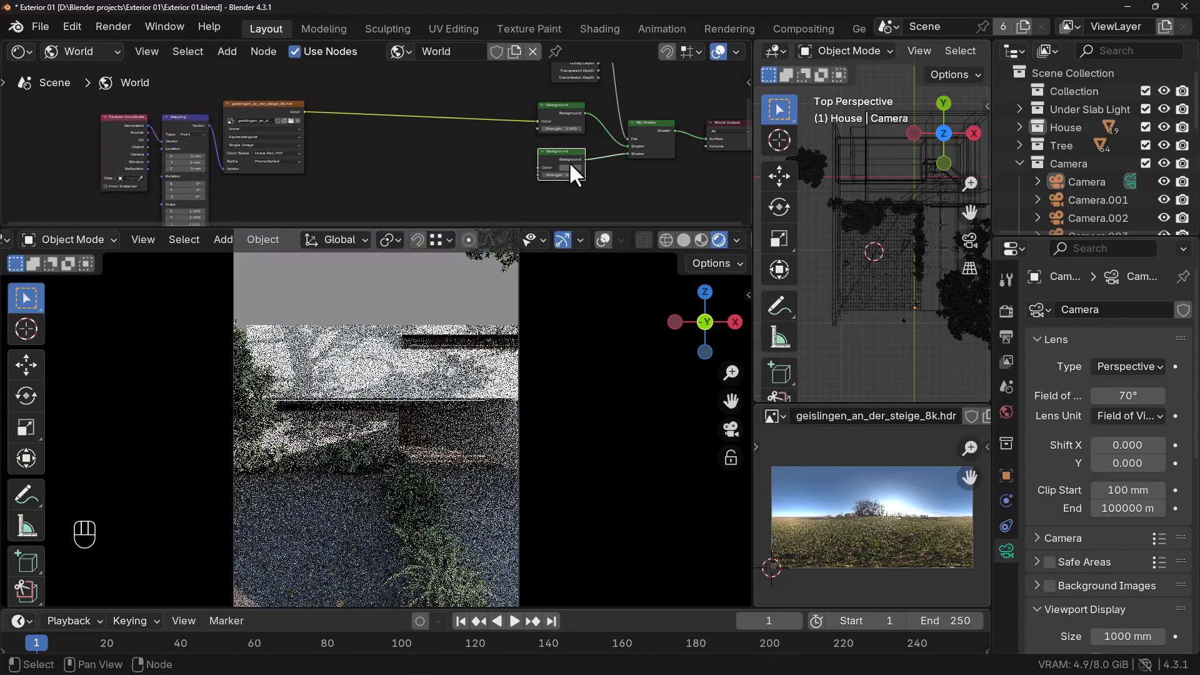
{"action": "left_click_drag", "start_coordinate": [303, 112], "coordinate": [536, 164]}
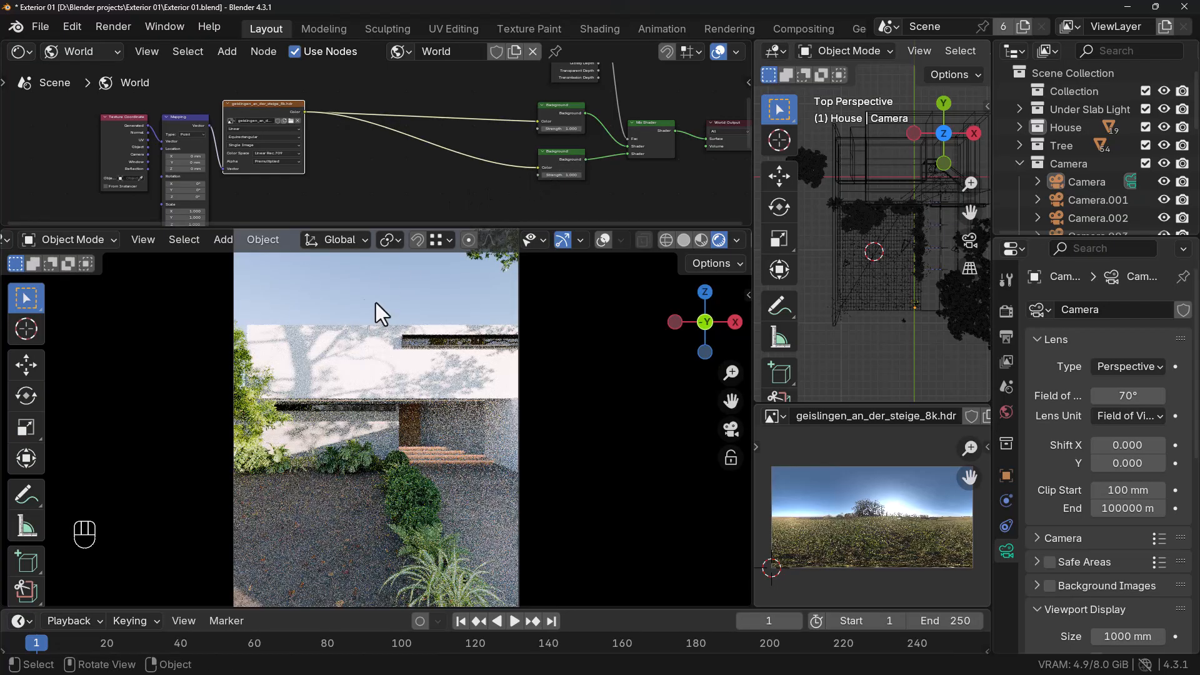
{"action": "middle_click_drag", "start_coordinate": [382, 188], "coordinate": [412, 142]}
{"action": "scroll", "coordinate": [317, 165], "scroll_direction": "up", "scroll_amount": 3}
{"action": "middle_click_drag", "start_coordinate": [325, 167], "coordinate": [349, 186]}
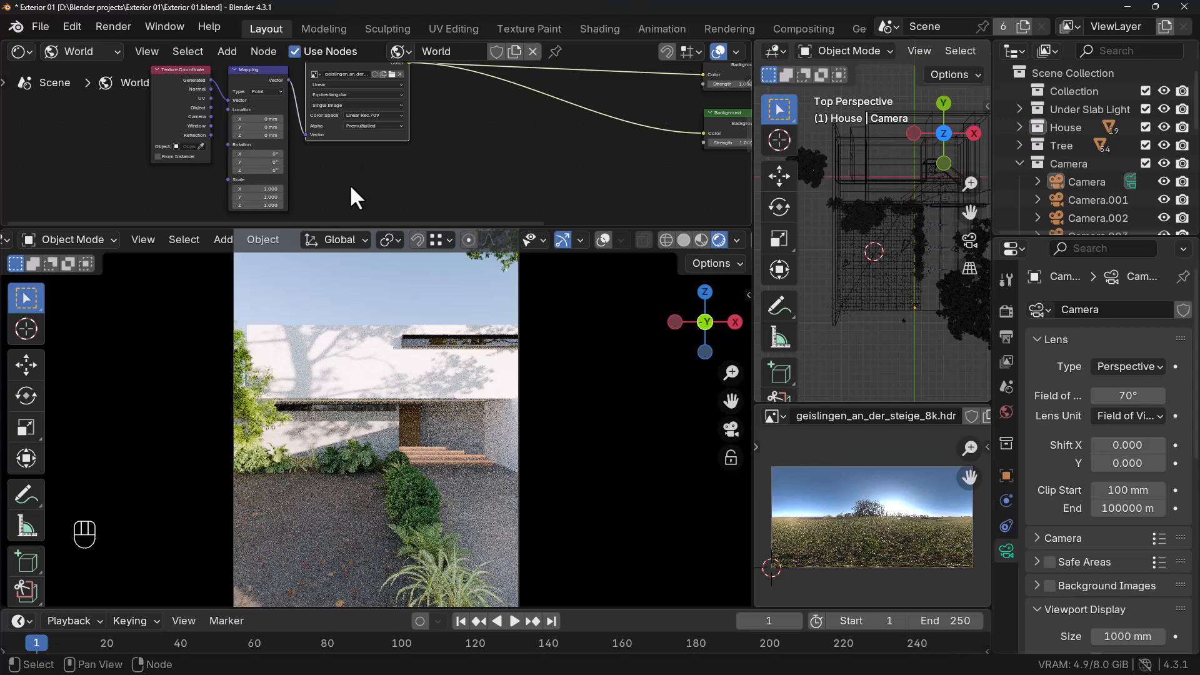
Try Z rotations of 30° and 60° in the HDRI's Mapping node to compare the sun direction.
{"action": "scroll", "coordinate": [340, 162], "scroll_direction": "up", "scroll_amount": 3}
{"action": "middle_click_drag", "start_coordinate": [331, 182], "coordinate": [409, 188]}
{"action": "scroll", "coordinate": [389, 190], "scroll_direction": "down", "scroll_amount": 1}
{"action": "scroll", "coordinate": [386, 185], "scroll_direction": "up", "scroll_amount": 4}
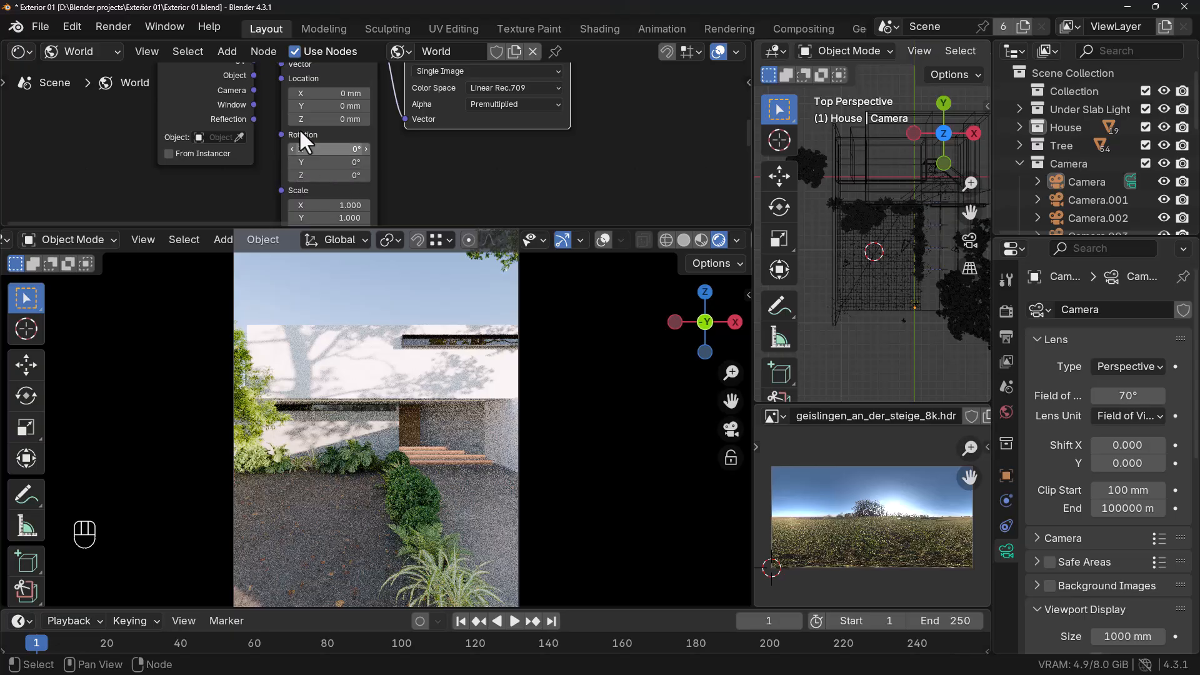
{"action": "left_click", "coordinate": [365, 175]}
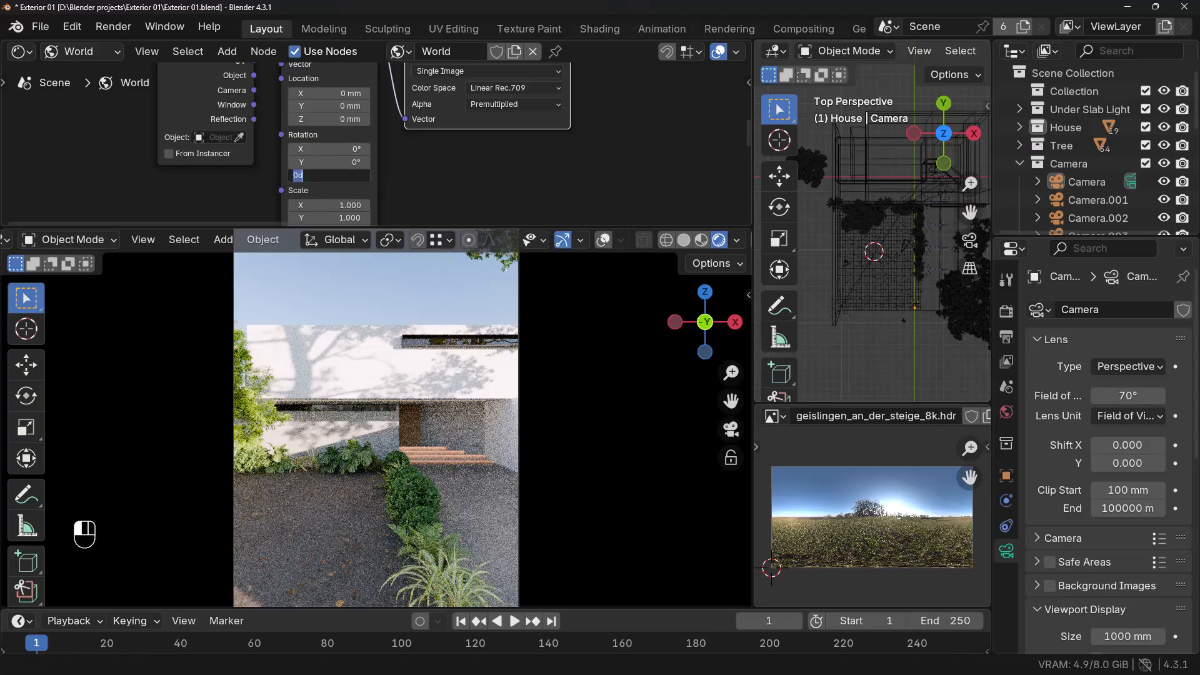
{"action": "type", "text": "30"}
{"action": "key", "text": "Return"}
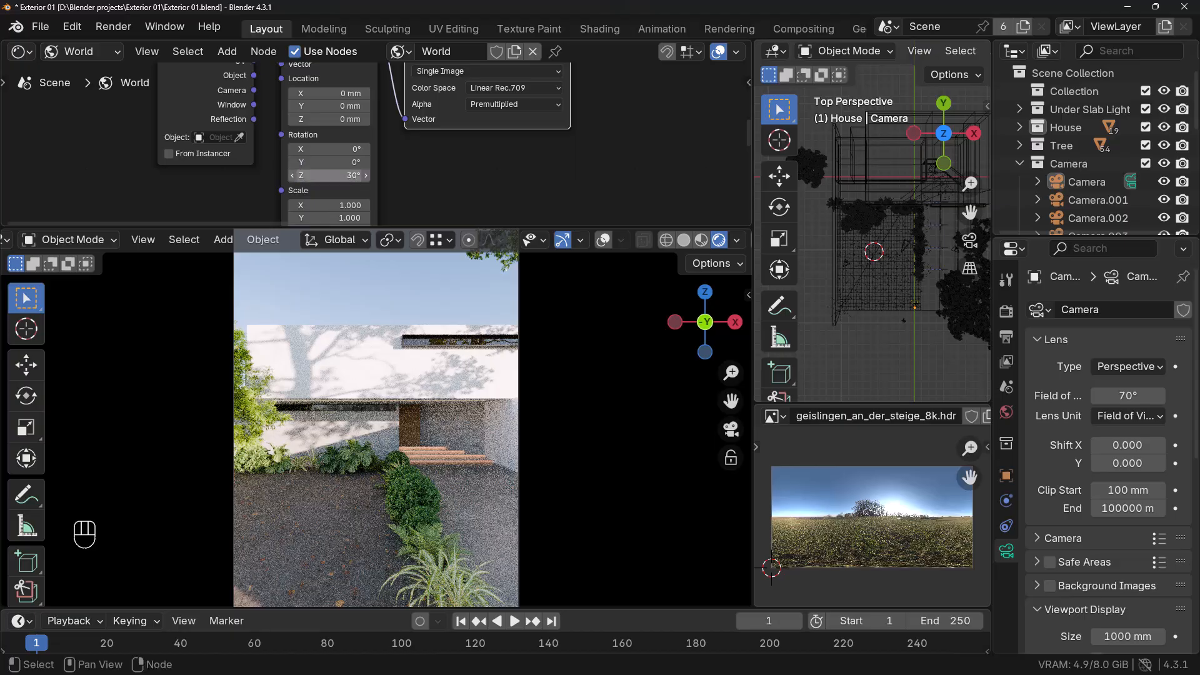
{"action": "left_click", "coordinate": [349, 175]}
{"action": "type", "text": "60"}
{"action": "key", "text": "Return"}
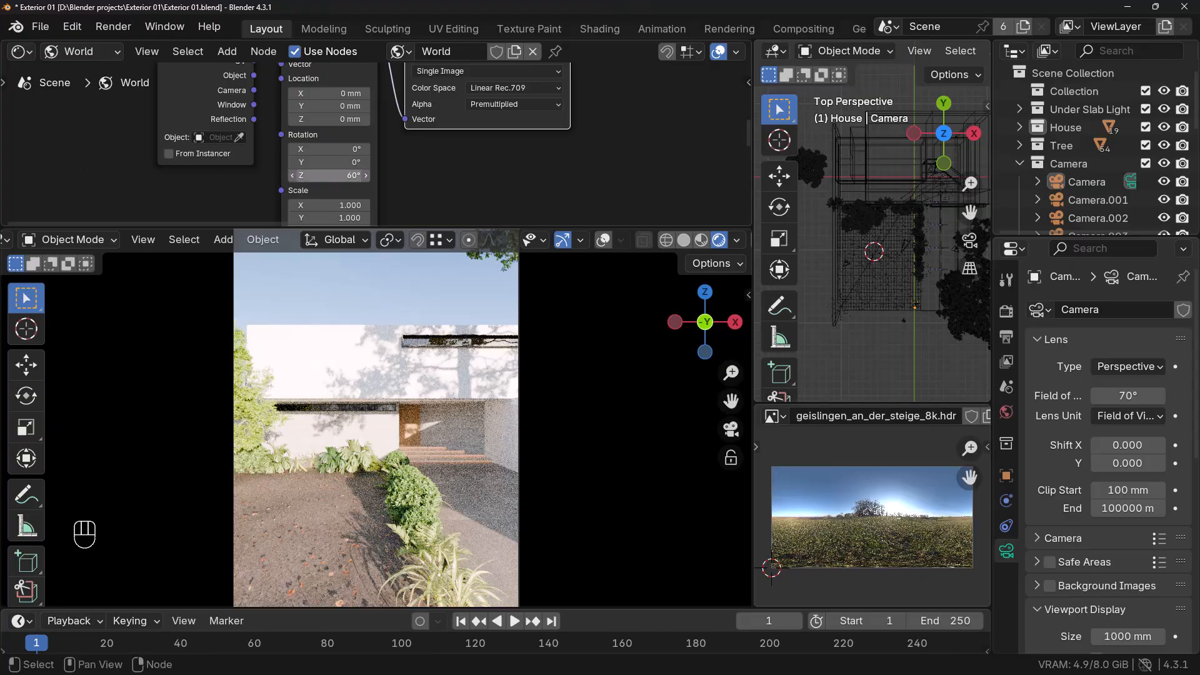
Set the Mapping node's Z rotation to 90°.
{"action": "left_click", "coordinate": [347, 175]}
{"action": "type", "text": "9"}
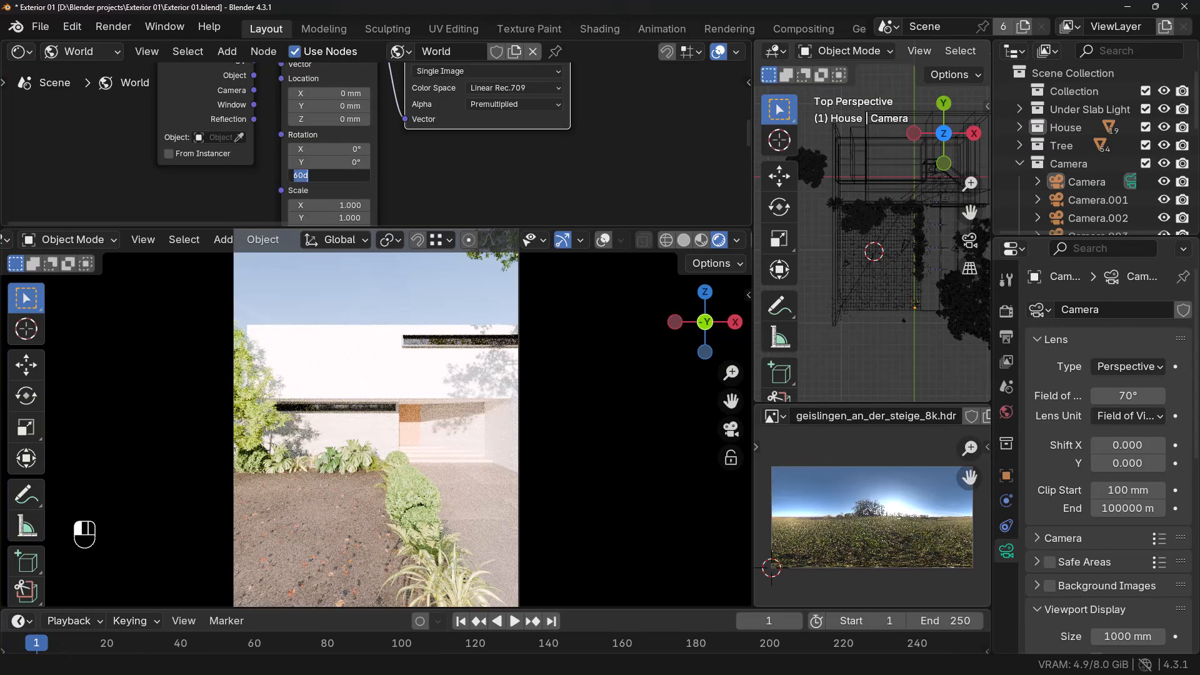
{"action": "type", "text": "0"}
{"action": "key", "text": "Return"}
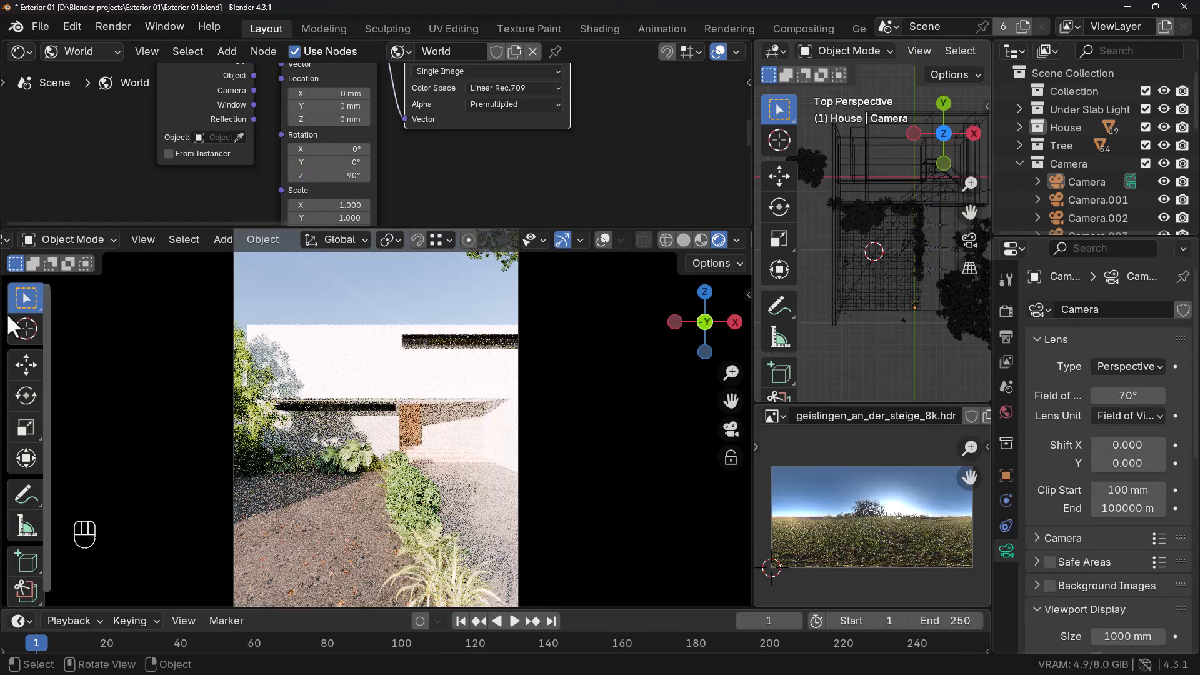
Add a Gamma node on the link between the HDRI texture and the upper Background node.
{"action": "scroll", "coordinate": [441, 178], "scroll_direction": "down", "scroll_amount": 5}
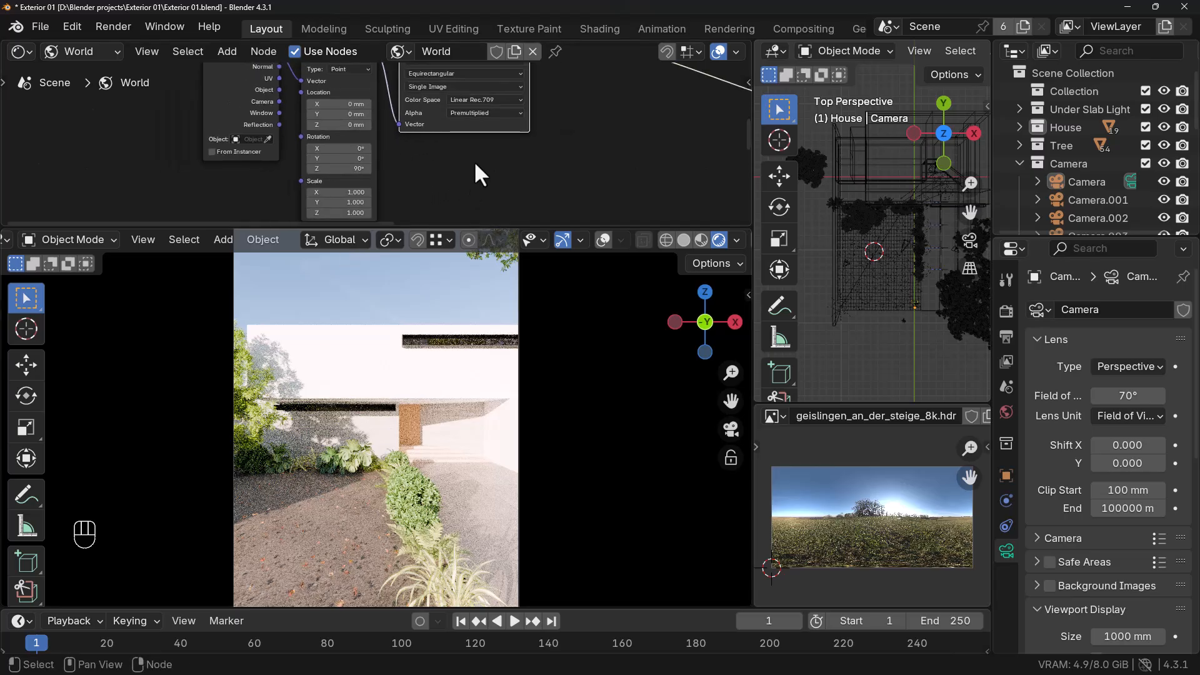
{"action": "middle_click_drag", "start_coordinate": [554, 148], "coordinate": [494, 159]}
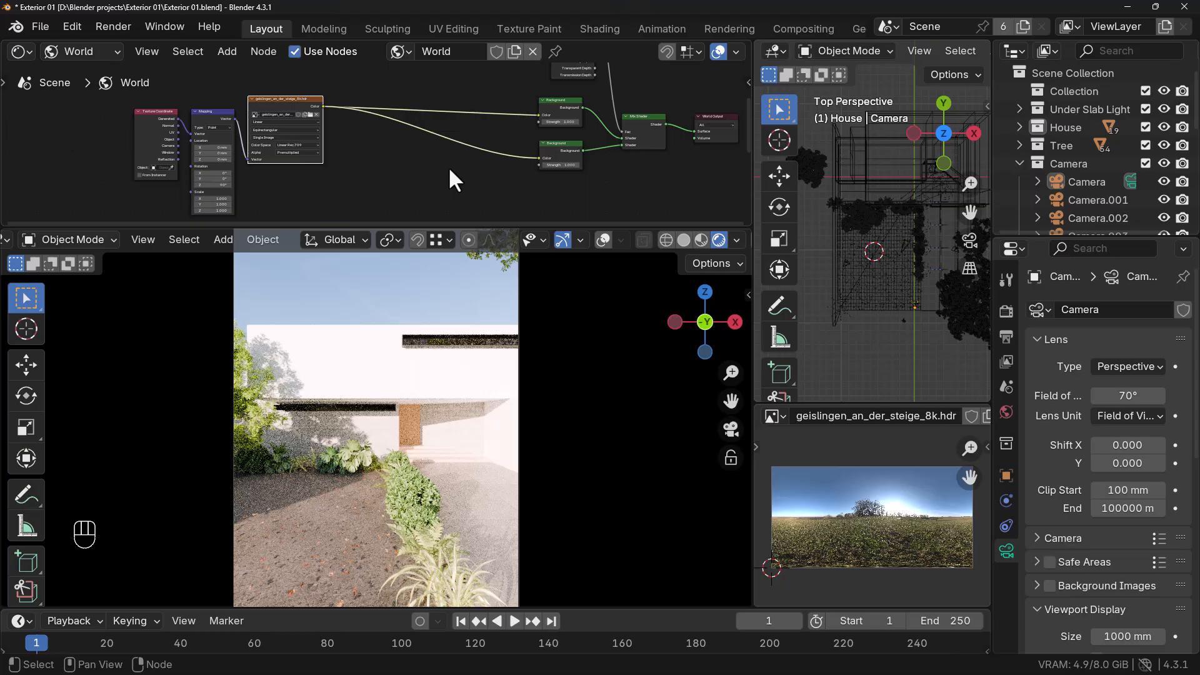
{"action": "middle_click_drag", "start_coordinate": [457, 192], "coordinate": [429, 190]}
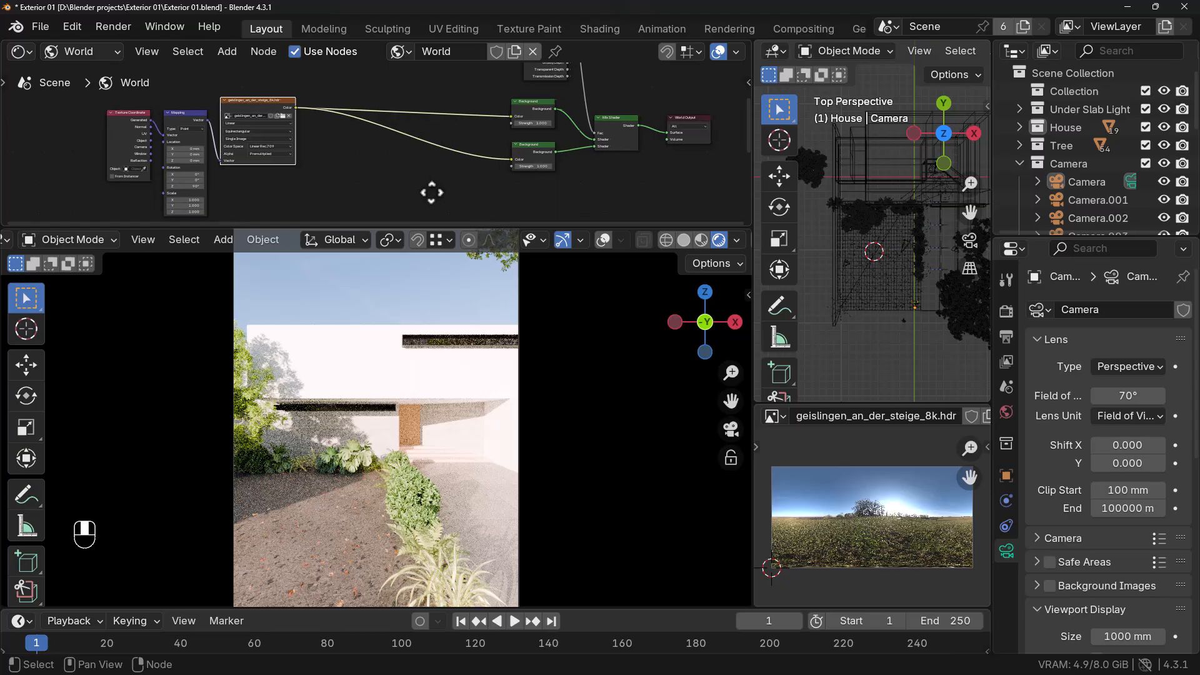
{"action": "left_click_drag", "start_coordinate": [528, 105], "coordinate": [528, 102]}
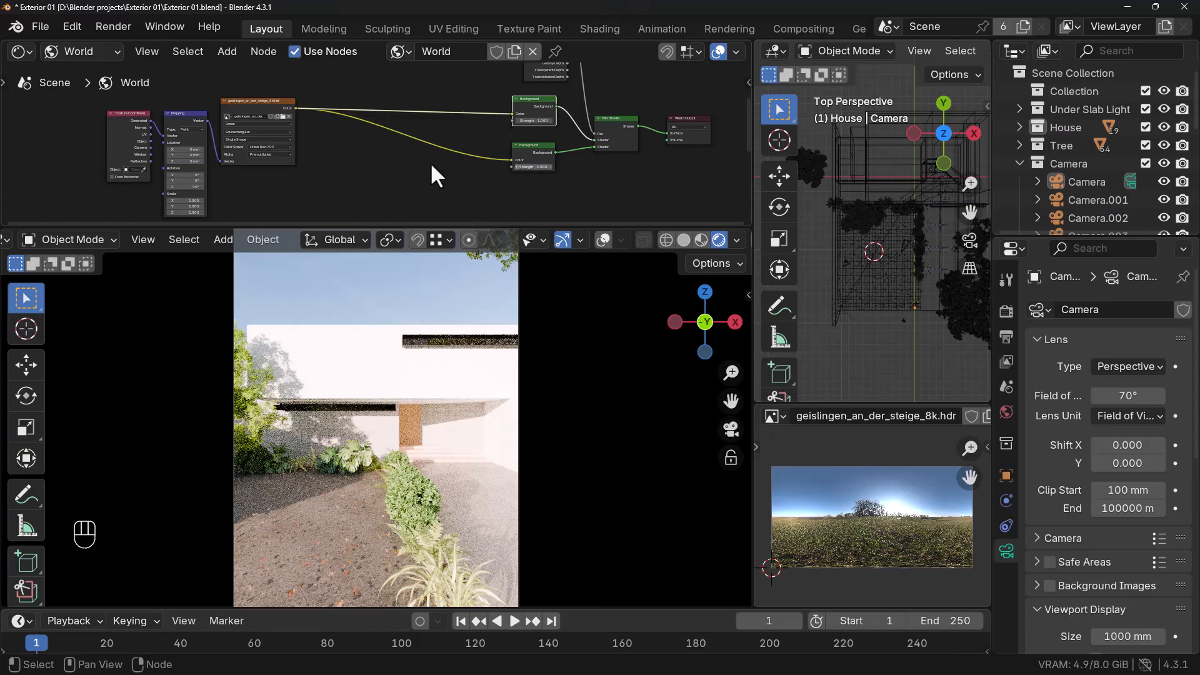
{"action": "middle_click_drag", "start_coordinate": [437, 159], "coordinate": [430, 182]}
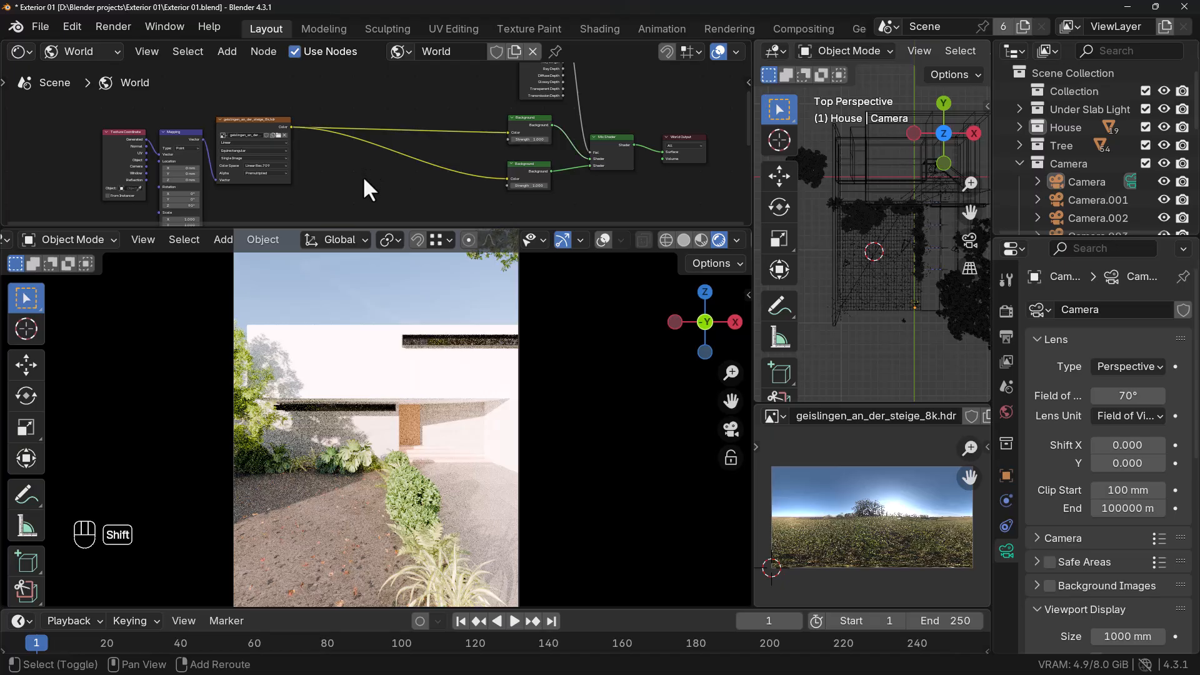
{"action": "key", "text": "shift+a"}
{"action": "type", "text": "gamm"}
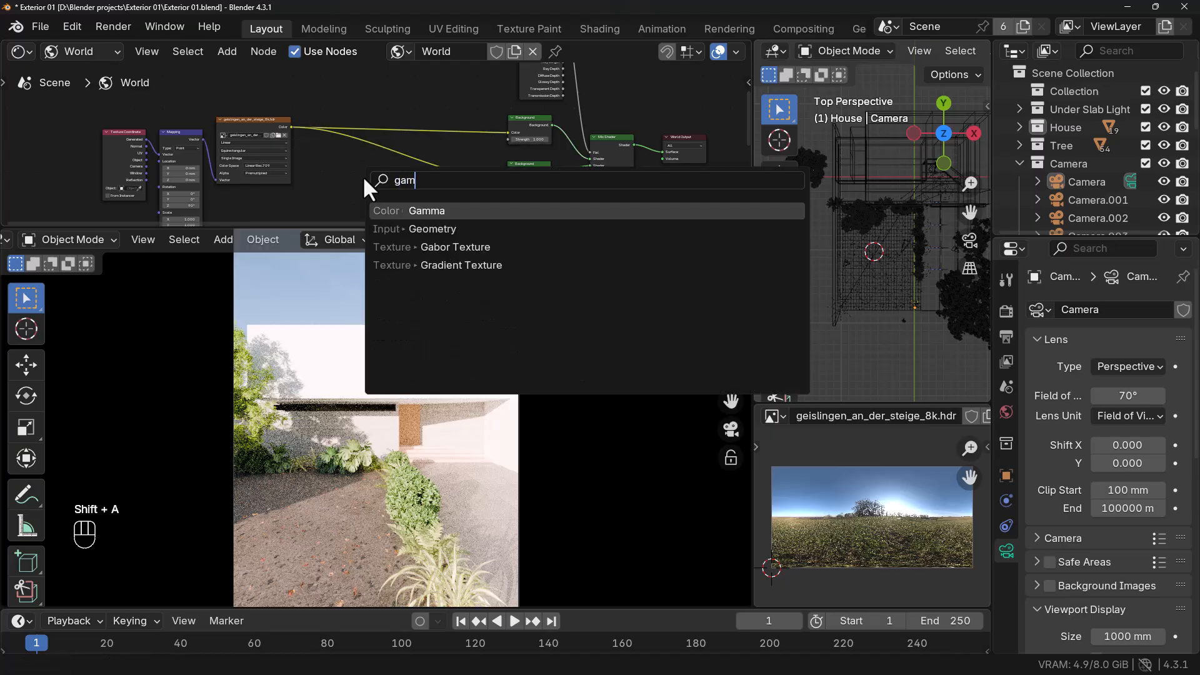
{"action": "left_click", "coordinate": [427, 210]}
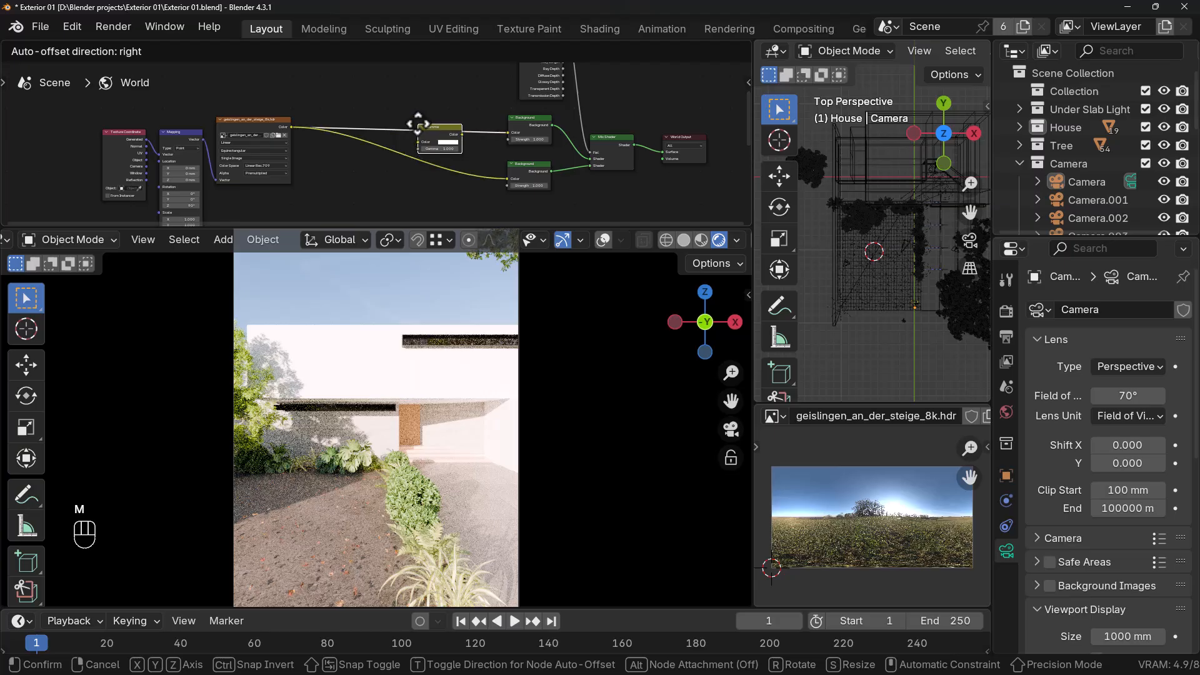
{"action": "left_click", "coordinate": [443, 145]}
{"action": "left_click_drag", "start_coordinate": [443, 138], "coordinate": [429, 111]}
Try Gamma values of 1.1 and 1.2 on the Gamma node and reset it to 1.
{"action": "scroll", "coordinate": [441, 144], "scroll_direction": "up", "scroll_amount": 4}
{"action": "middle_click_drag", "start_coordinate": [459, 158], "coordinate": [430, 181]}
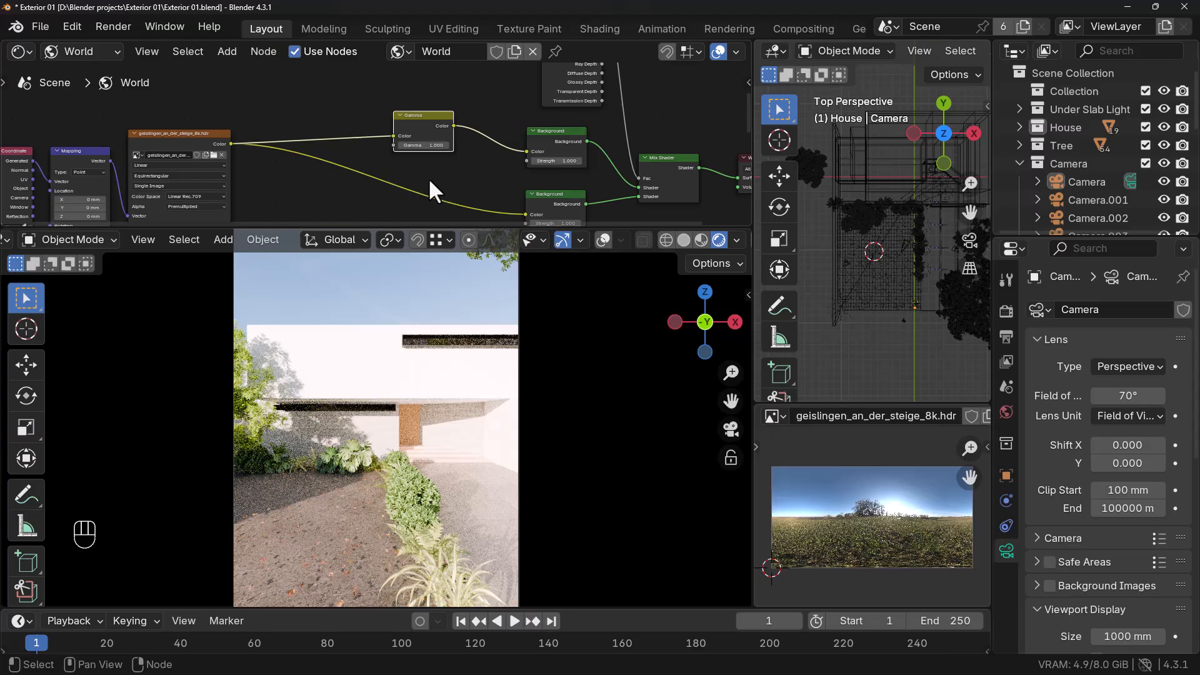
{"action": "scroll", "coordinate": [440, 173], "scroll_direction": "up", "scroll_amount": 3}
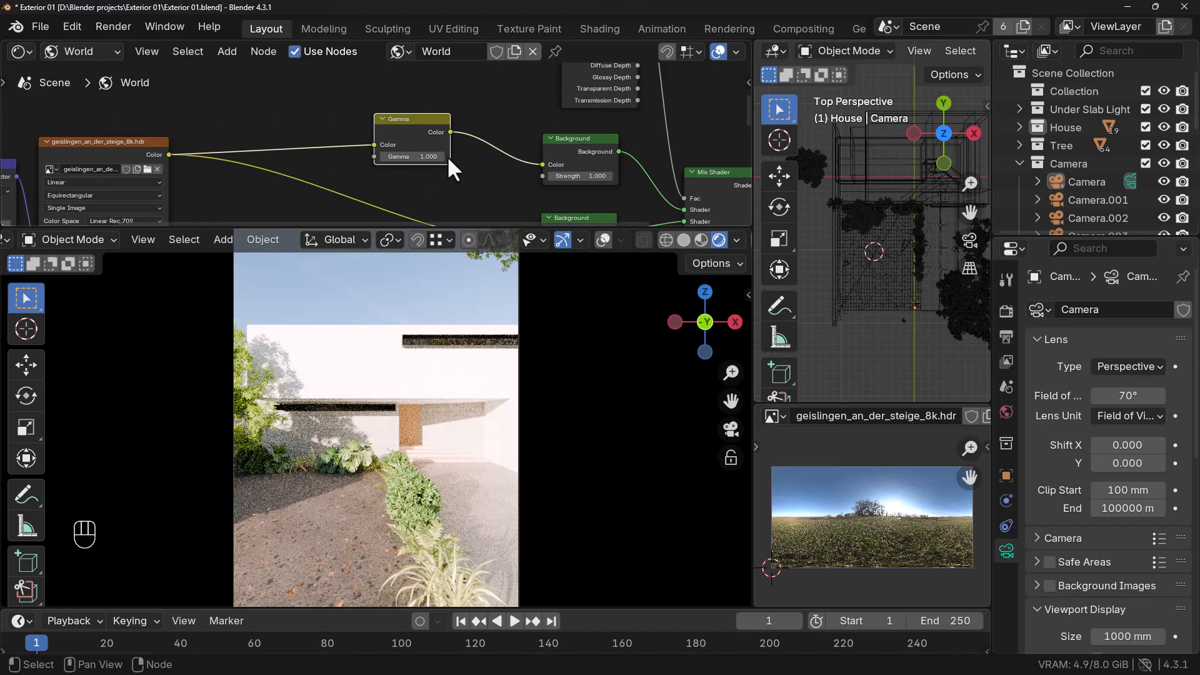
{"action": "left_click_drag", "start_coordinate": [440, 155], "coordinate": [451, 155]}
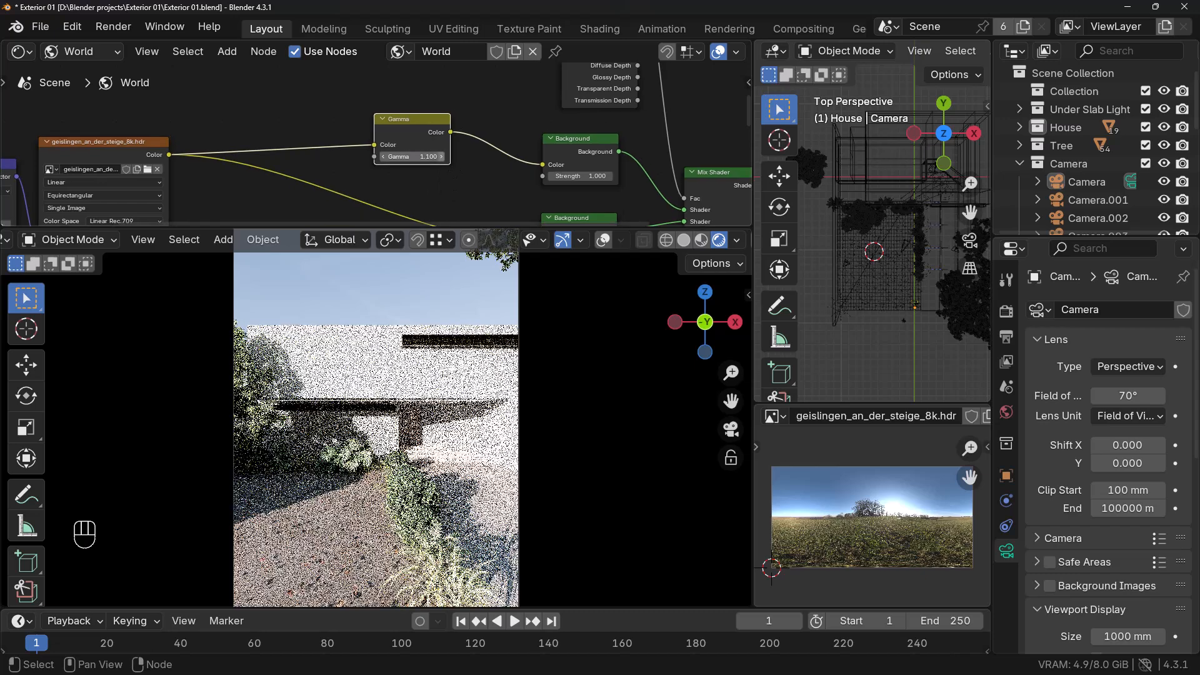
{"action": "left_click", "coordinate": [441, 156]}
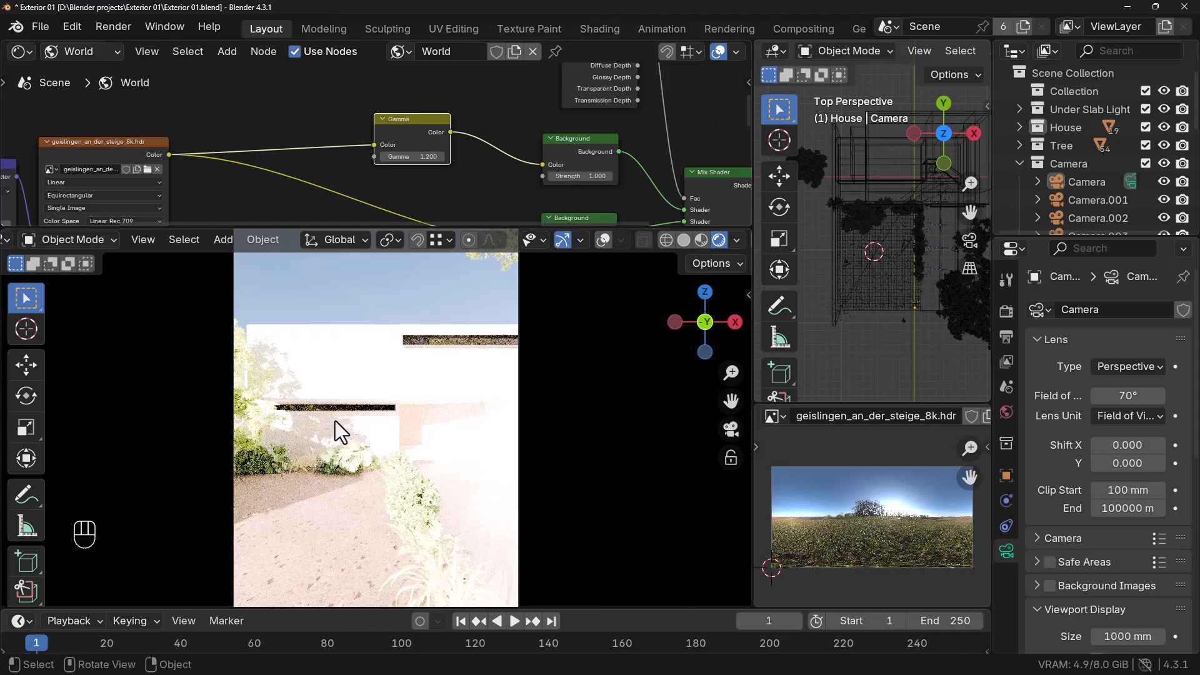
{"action": "type", "text": "1"}
{"action": "key", "text": "Return"}
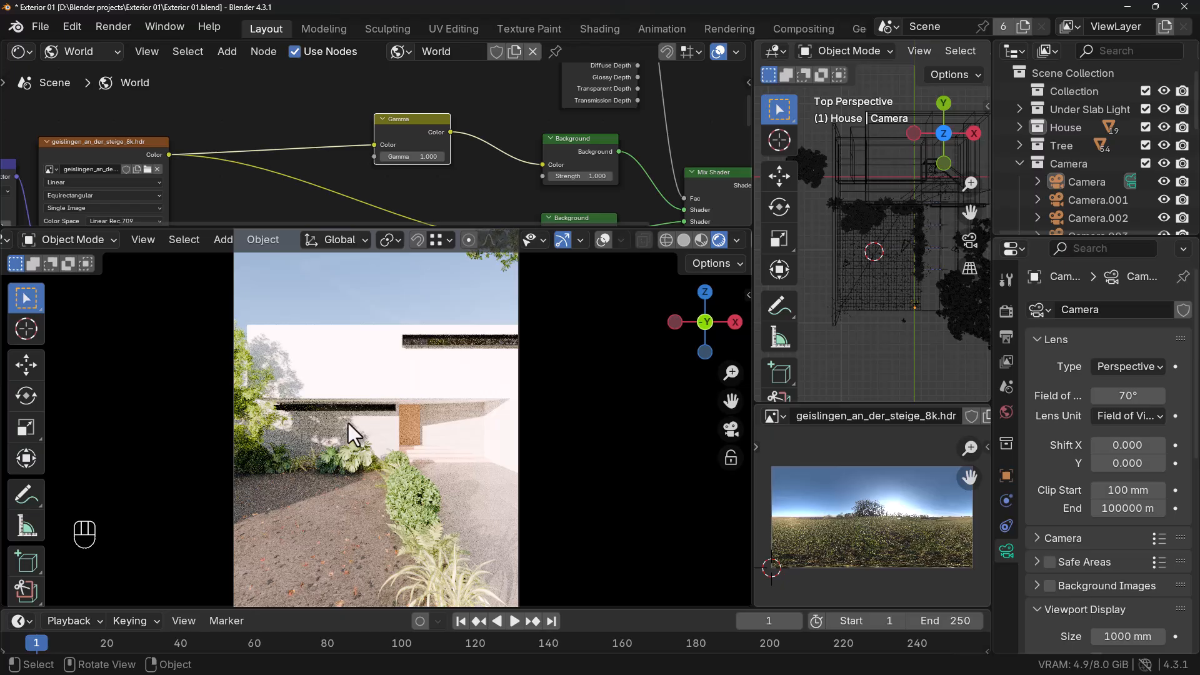
Lower the Gamma node's value in 0.1 increments to 0.5 to compare the softening of the shadows.
{"action": "scroll", "coordinate": [448, 174], "scroll_direction": "up", "scroll_amount": 3}
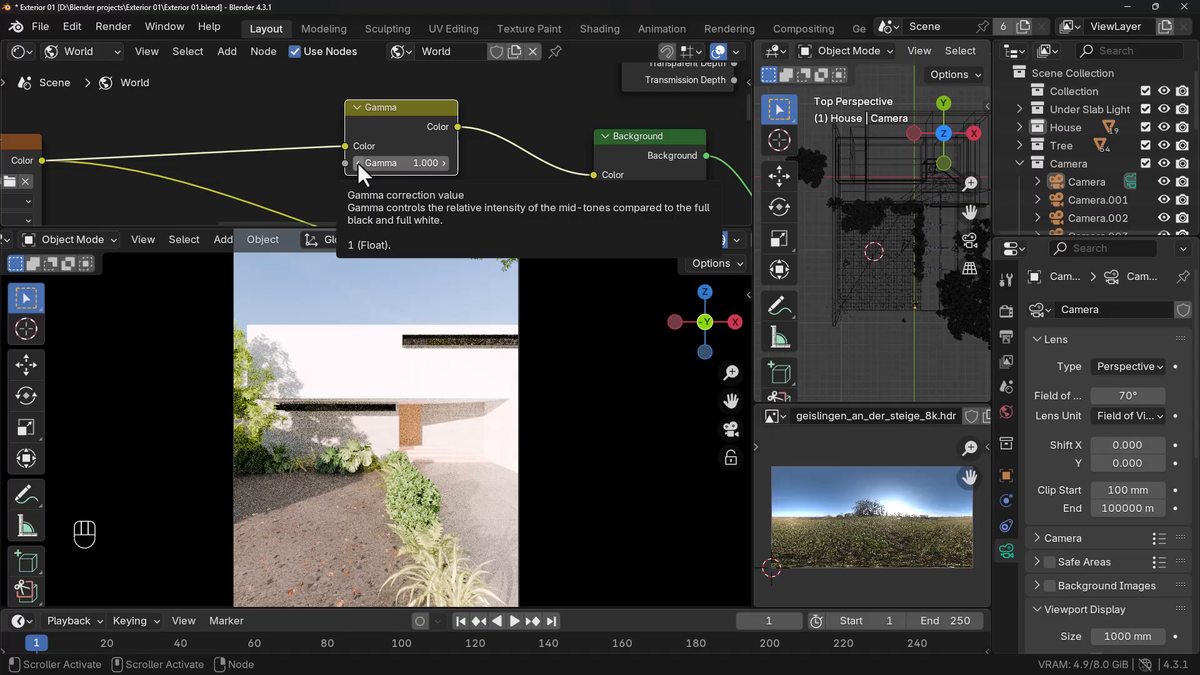
{"action": "left_click", "coordinate": [358, 163]}
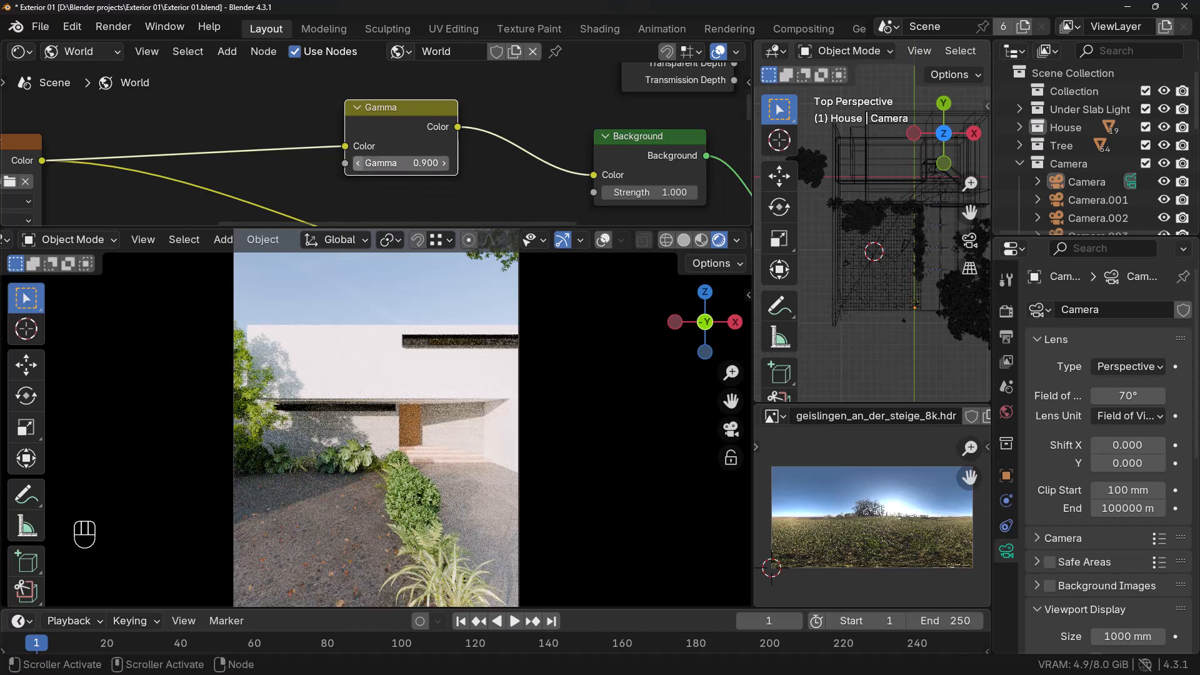
{"action": "left_click", "coordinate": [357, 162]}
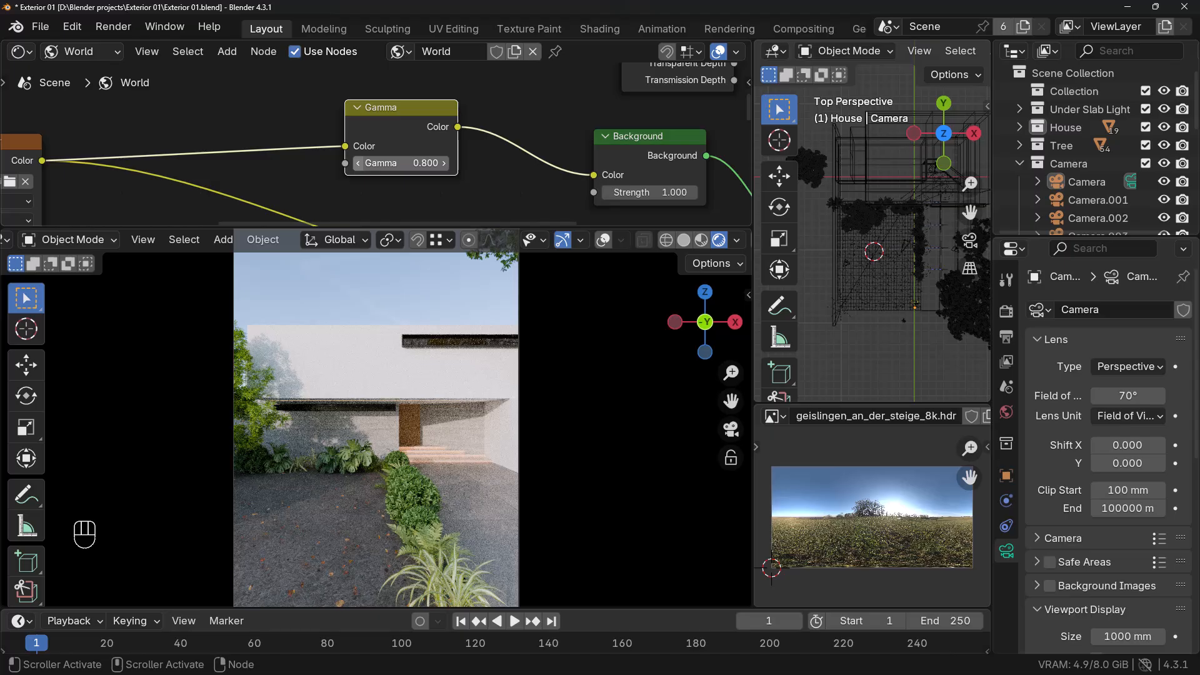
{"action": "left_click", "coordinate": [357, 163]}
{"action": "left_click", "coordinate": [357, 163]}
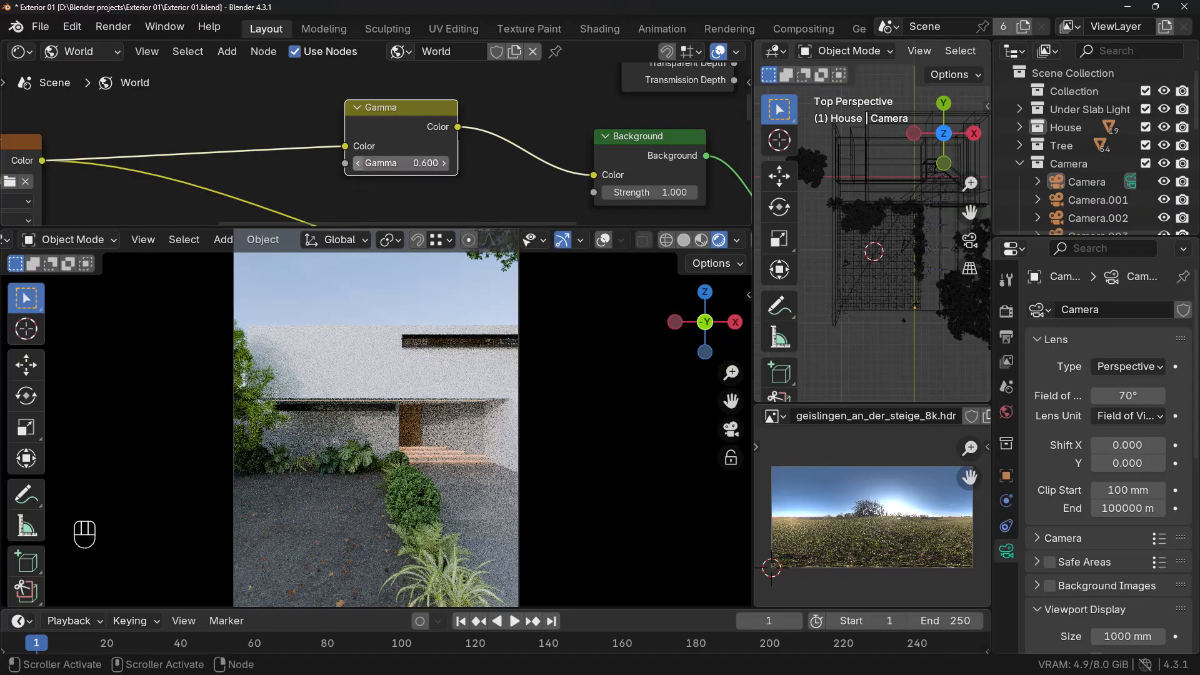
{"action": "left_click", "coordinate": [357, 163]}
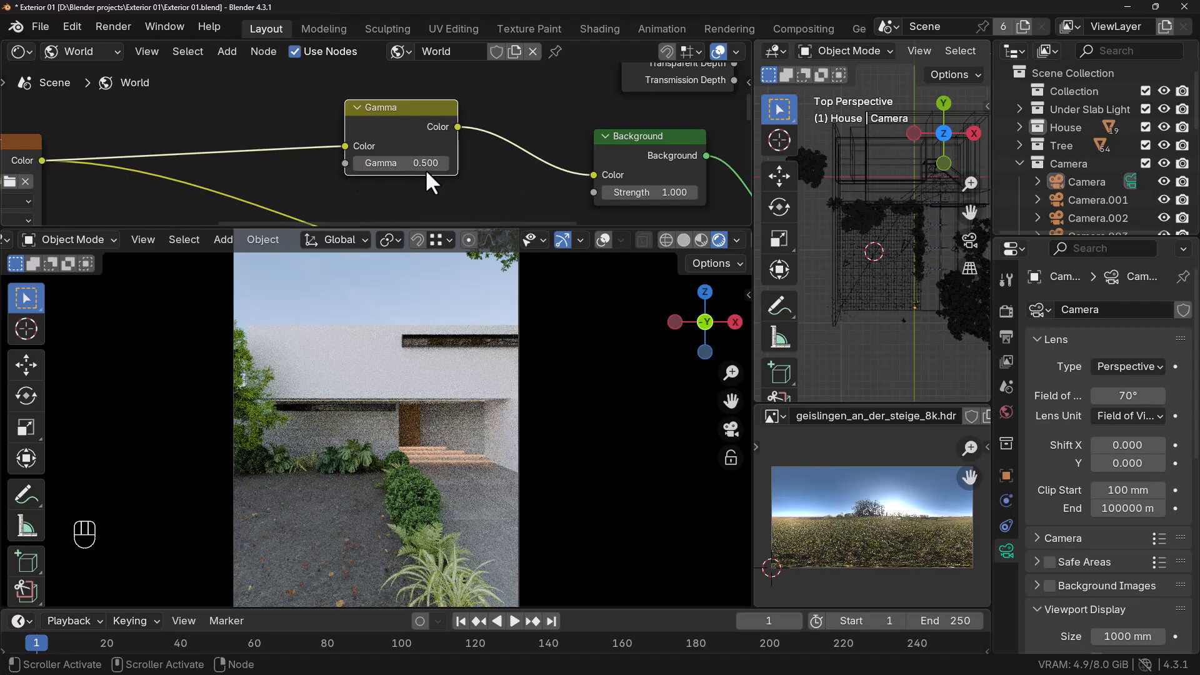
Raise the Gamma value to 0.7 for comparison and return it to 0.5.
{"action": "left_click", "coordinate": [444, 164]}
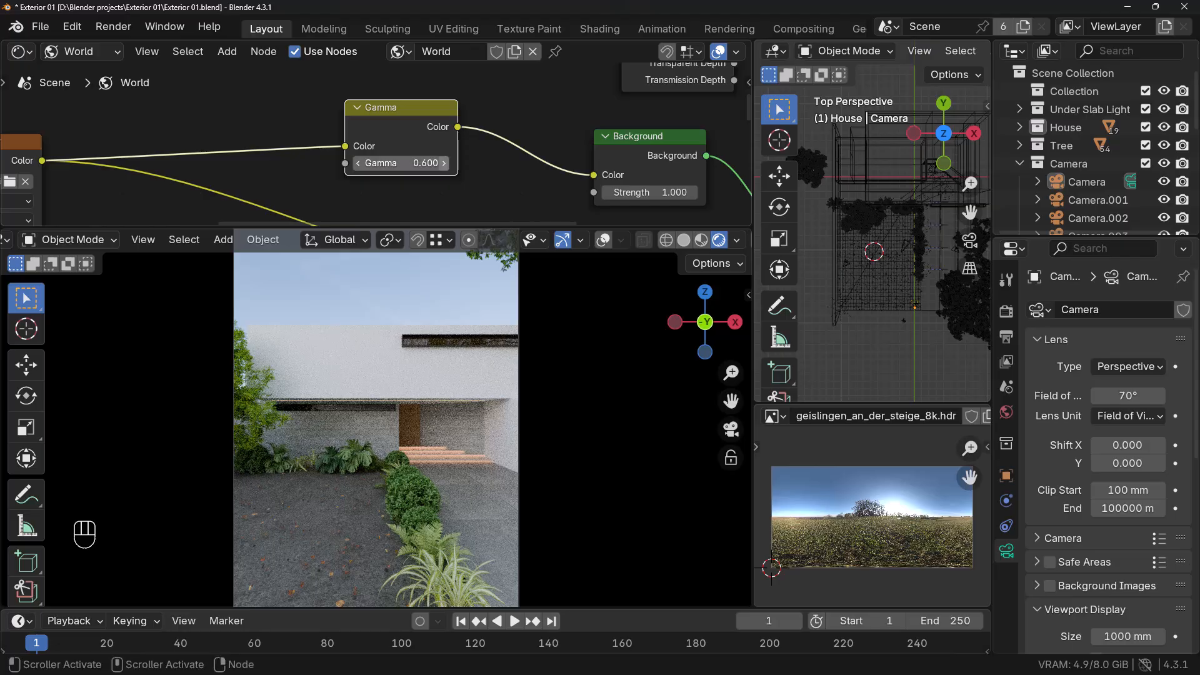
{"action": "left_click", "coordinate": [444, 163]}
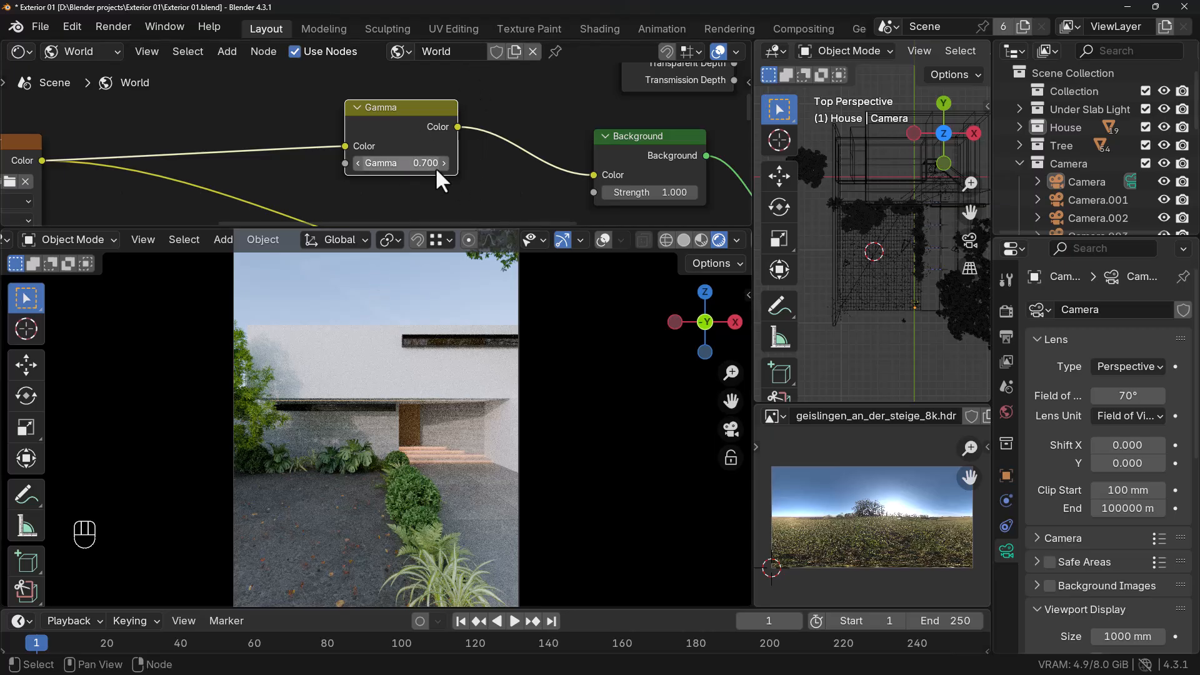
{"action": "scroll", "coordinate": [464, 182], "scroll_direction": "down", "scroll_amount": 3}
{"action": "scroll", "coordinate": [457, 188], "scroll_direction": "up", "scroll_amount": 2}
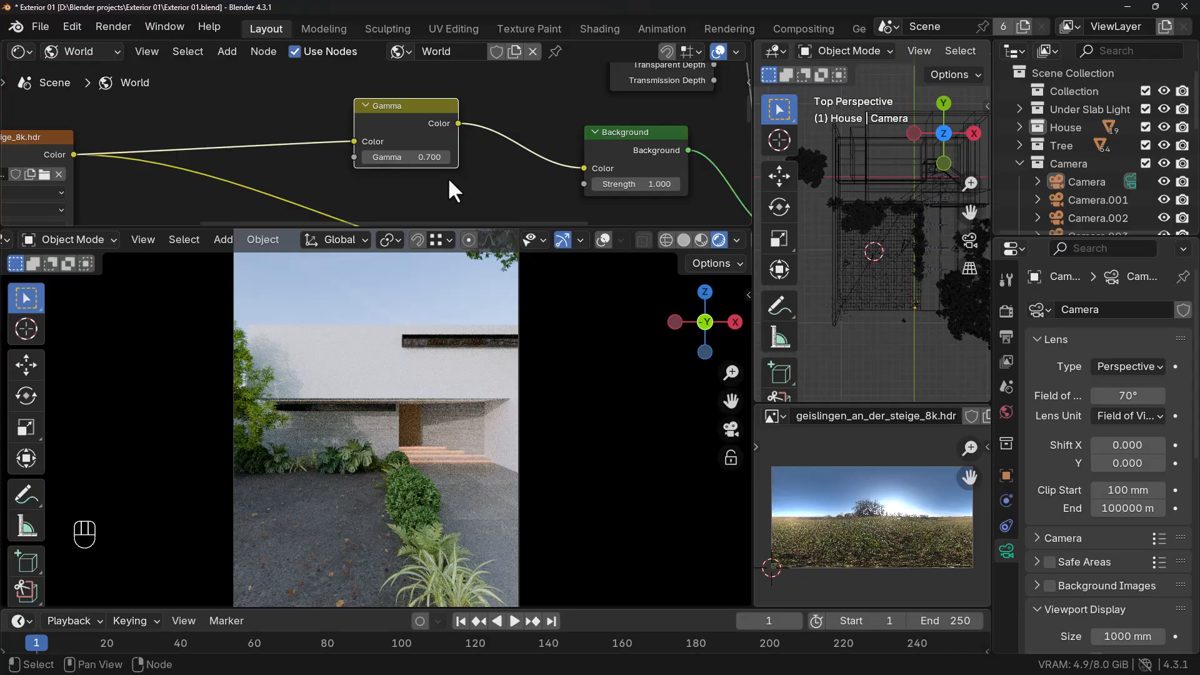
{"action": "left_click", "coordinate": [364, 157]}
{"action": "left_click", "coordinate": [364, 157]}
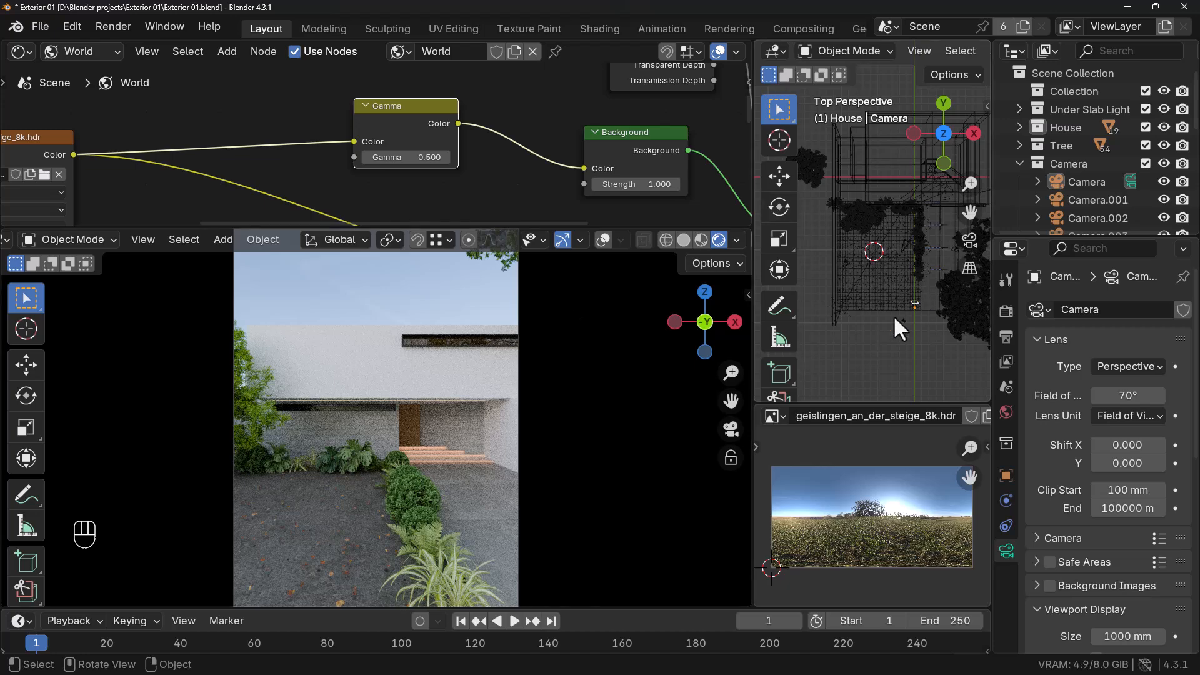
Select the Sun light, test it at a strength of 1 and set the strength back to 0.
{"action": "left_click", "coordinate": [842, 306]}
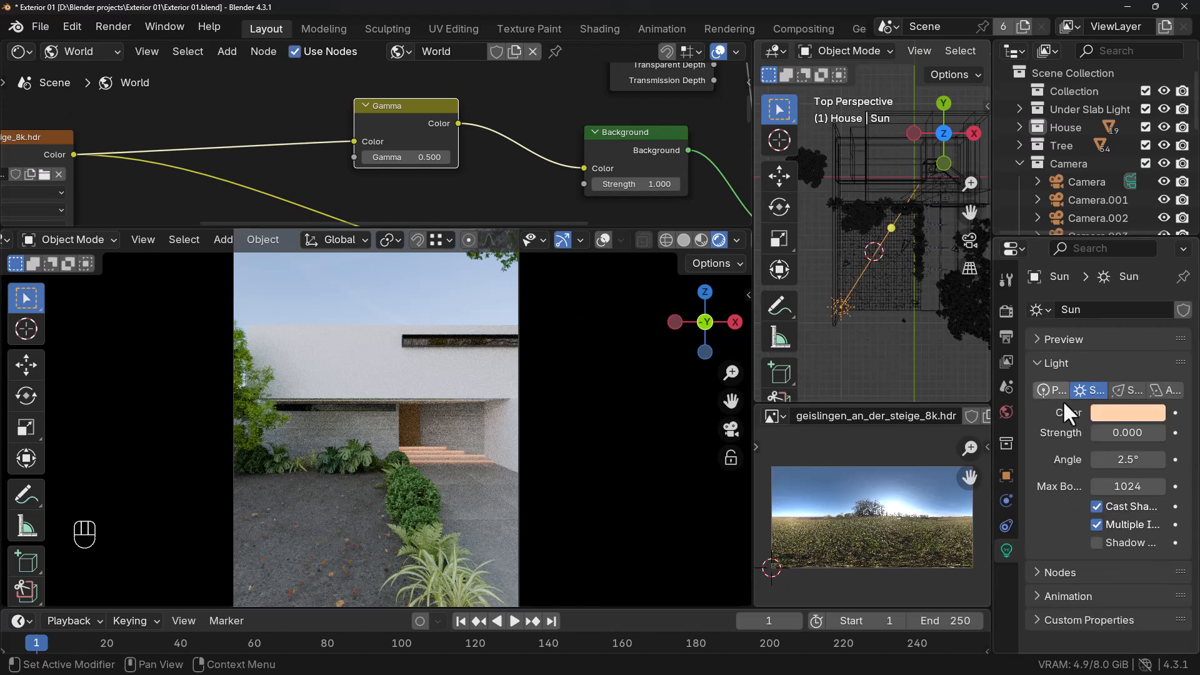
{"action": "left_click", "coordinate": [1125, 432]}
{"action": "type", "text": "1"}
{"action": "key", "text": "Return"}
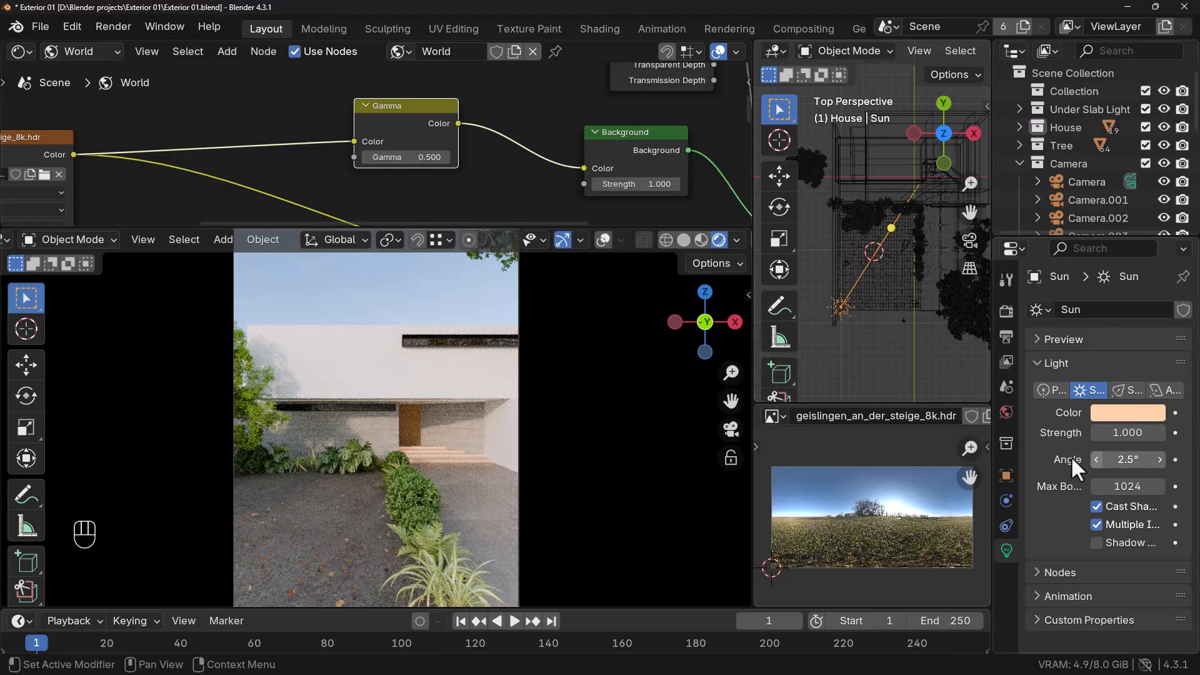
{"action": "type", "text": "0"}
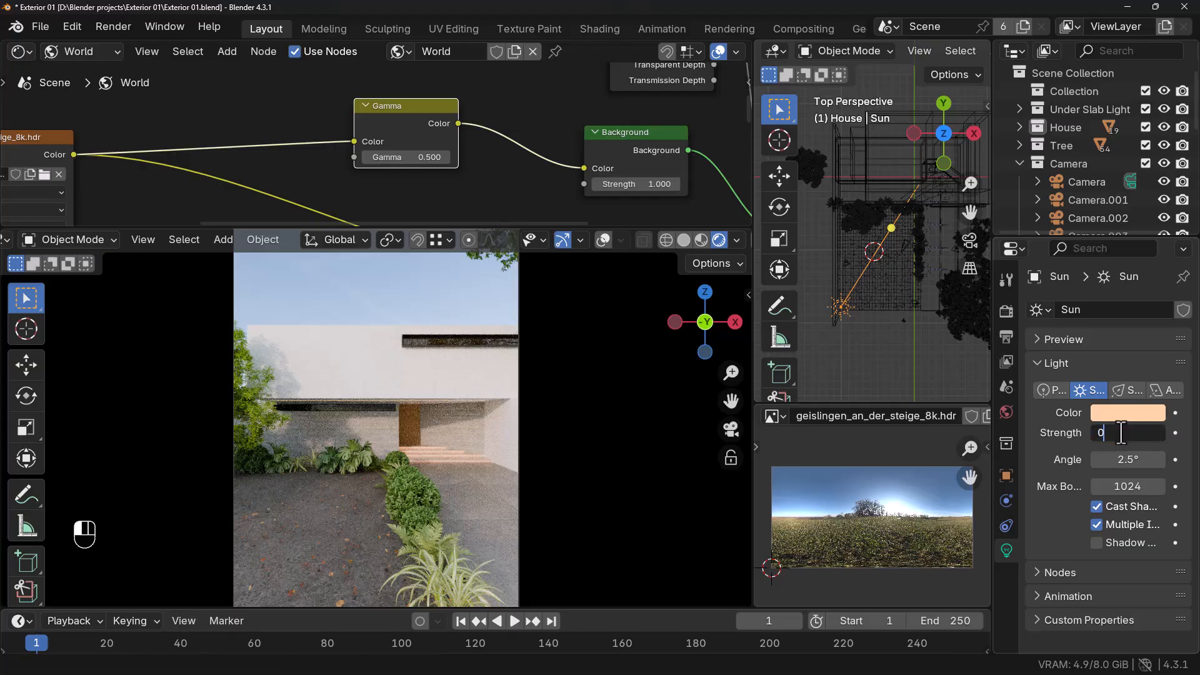
{"action": "key", "text": "Return"}
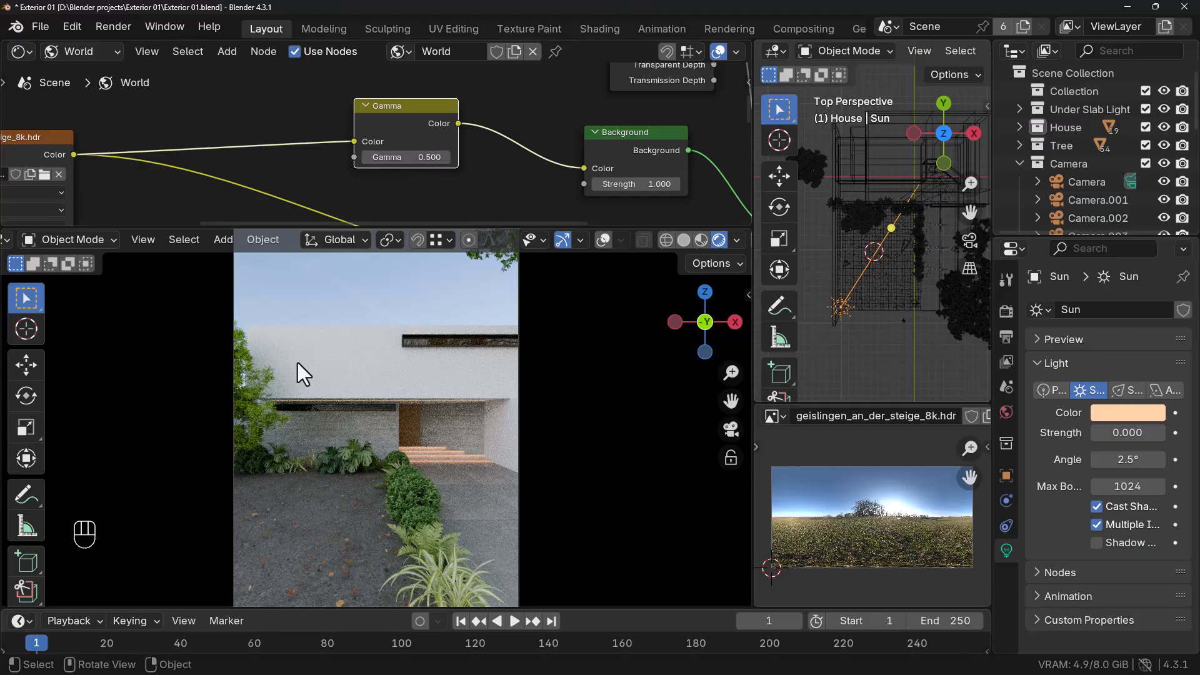
Set the Gamma node's value to 0.8.
{"action": "left_click", "coordinate": [425, 157]}
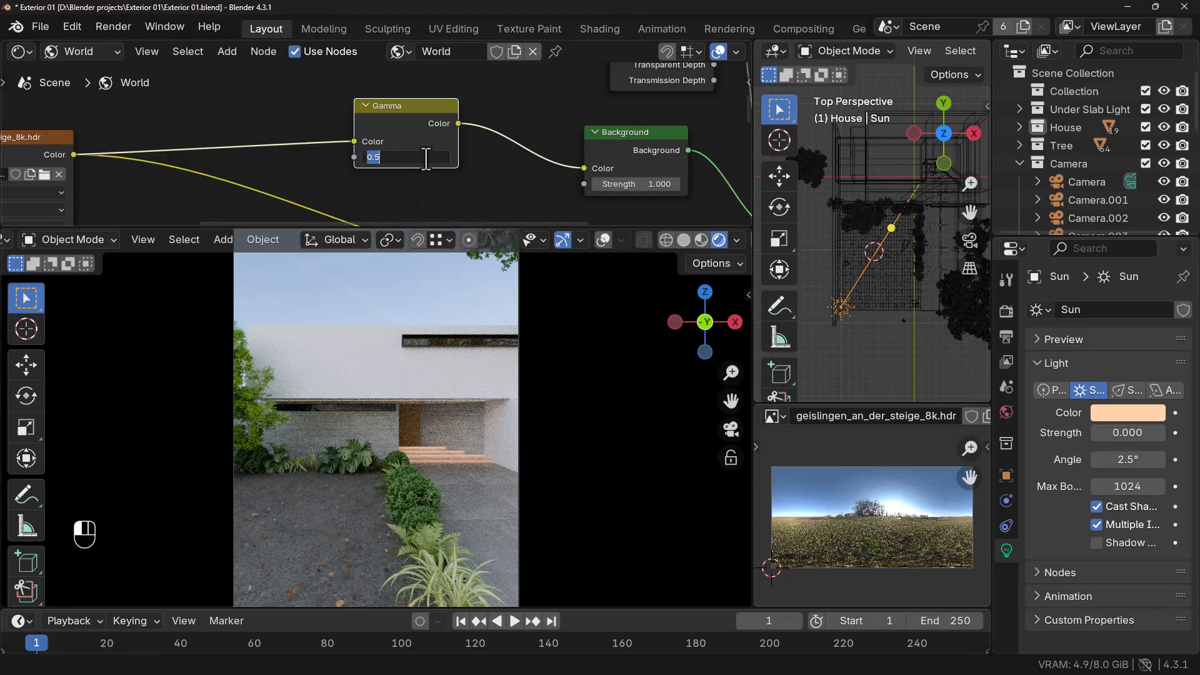
{"action": "key", "text": "BackSpace"}
{"action": "type", "text": "0.3"}
{"action": "key", "text": "Return"}
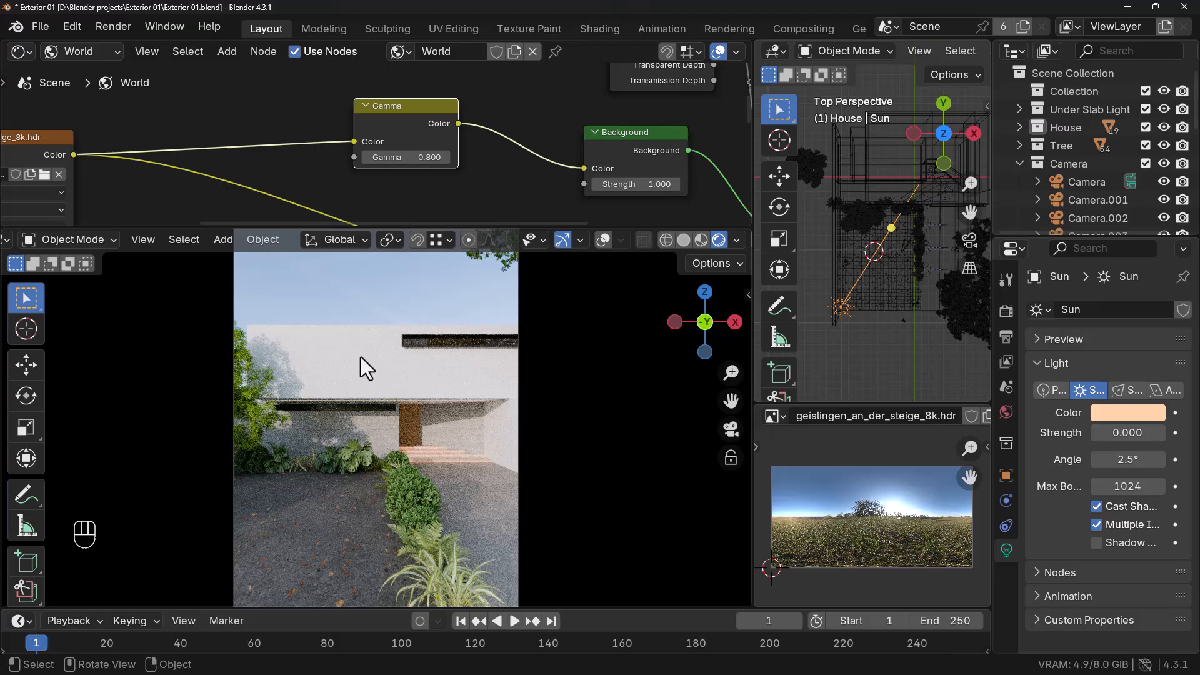
Move the Gamma node farther away from the upper Background node to make room between them.
{"action": "middle_click_drag", "start_coordinate": [496, 158], "coordinate": [415, 181]}
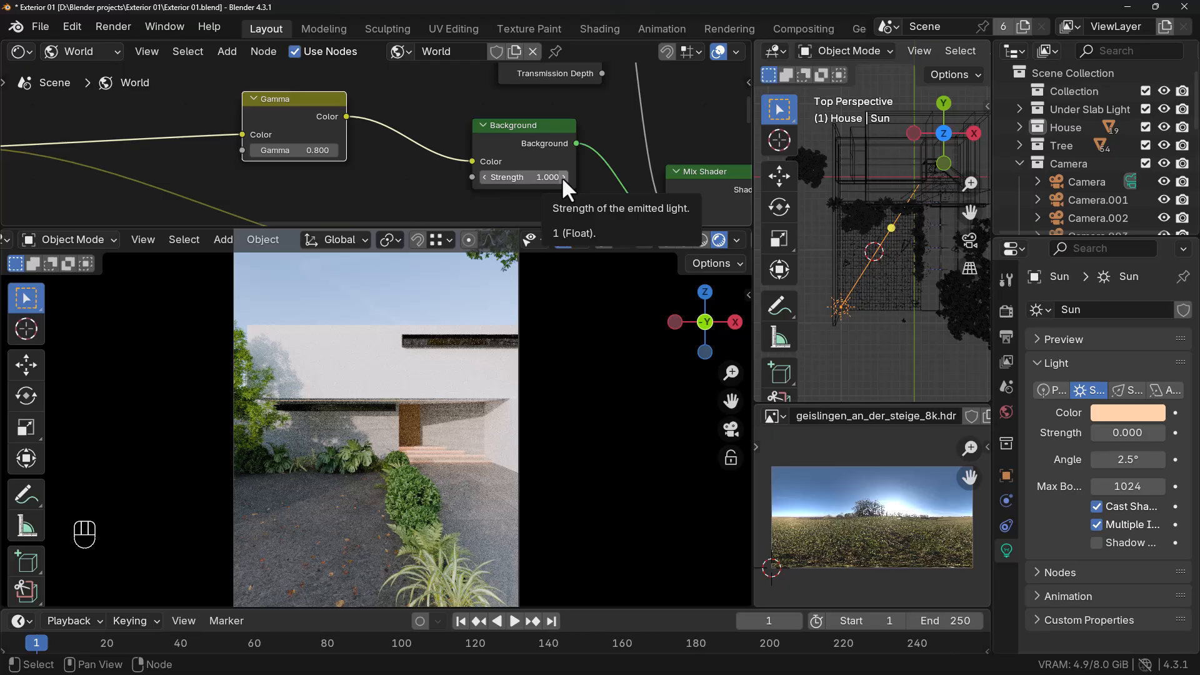
{"action": "scroll", "coordinate": [425, 206], "scroll_direction": "down", "scroll_amount": 1}
{"action": "middle_click_drag", "start_coordinate": [429, 208], "coordinate": [465, 218]}
{"action": "left_click_drag", "start_coordinate": [340, 114], "coordinate": [295, 110]}
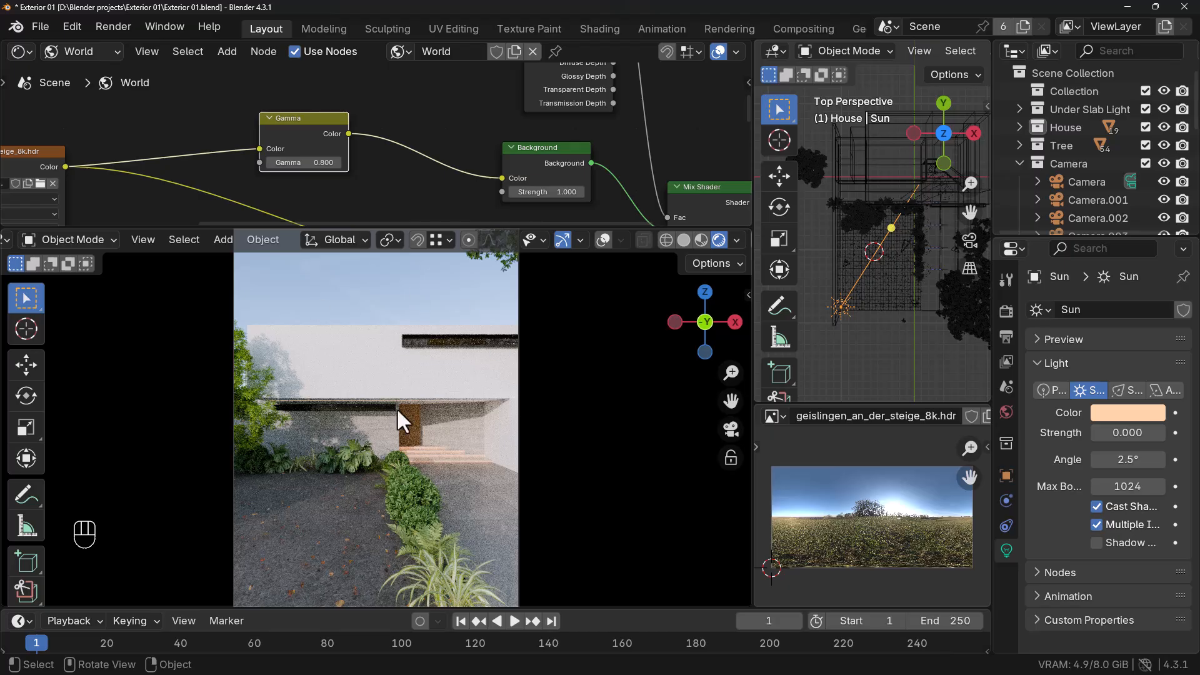
Shift the Gamma node back and insert a Hue/Saturation/Value node between it and the upper Background node.
{"action": "left_click_drag", "start_coordinate": [305, 121], "coordinate": [285, 106]}
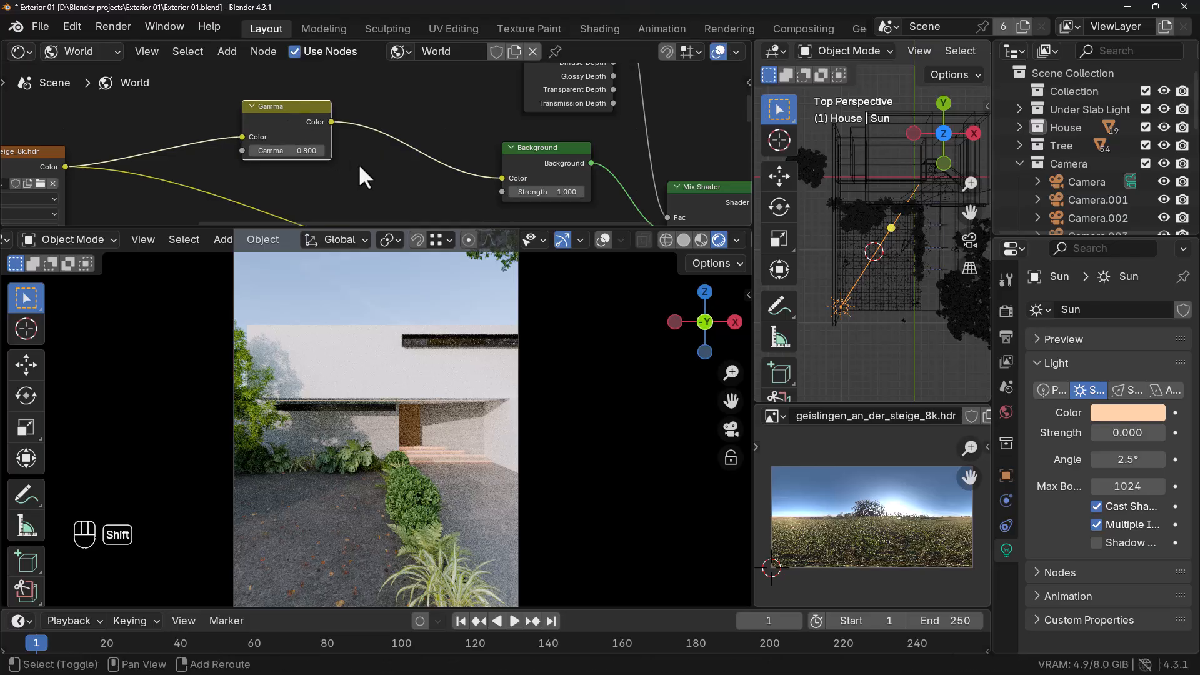
{"action": "key", "text": "shift+a"}
{"action": "type", "text": "hu"}
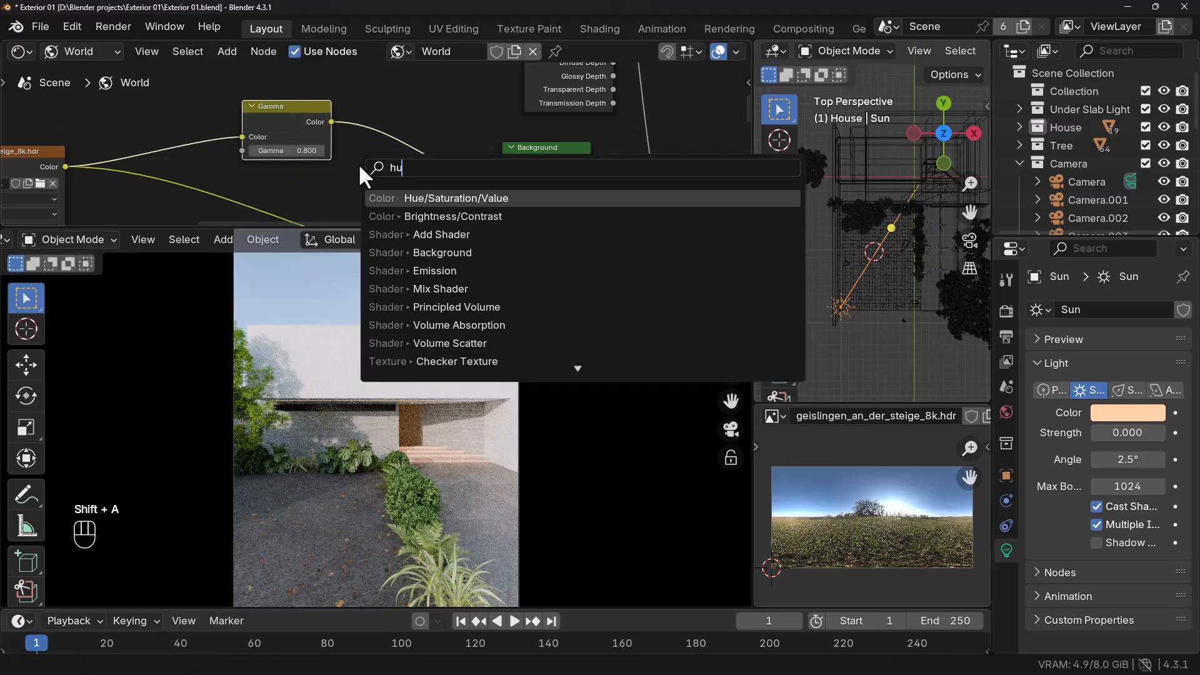
{"action": "left_click", "coordinate": [420, 197]}
{"action": "left_click", "coordinate": [388, 177]}
{"action": "left_click_drag", "start_coordinate": [415, 126], "coordinate": [404, 112]}
{"action": "middle_click_drag", "start_coordinate": [470, 195], "coordinate": [466, 179]}
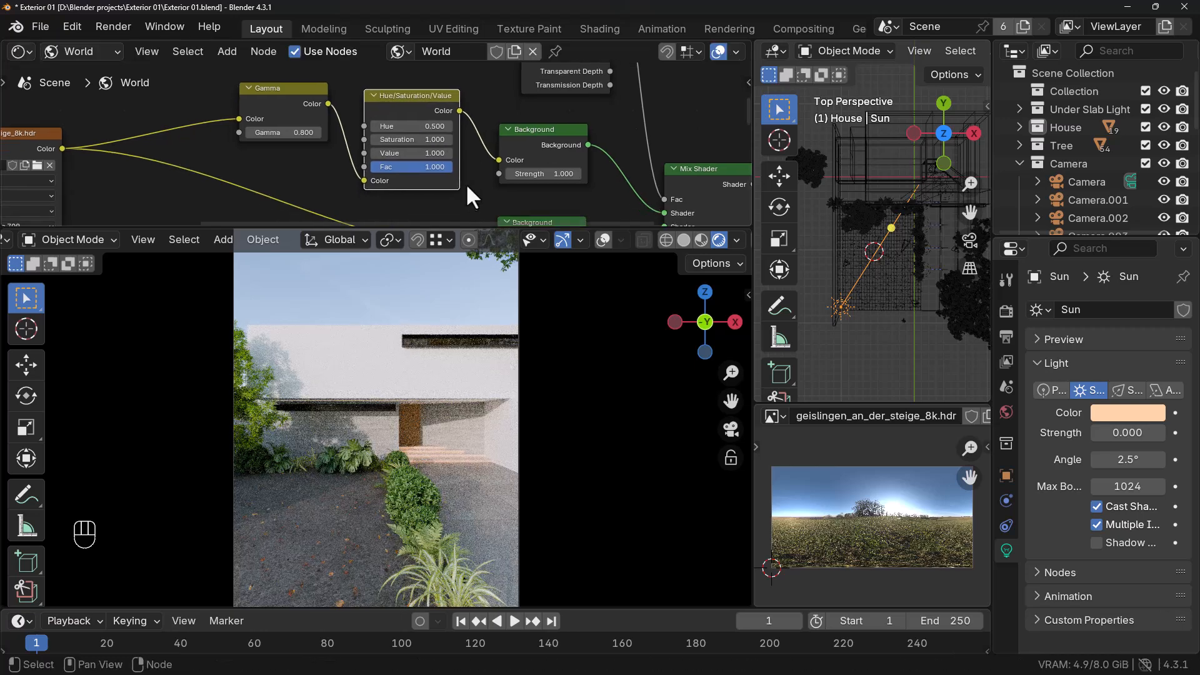
Set the saturation of the Hue/Saturation/Value node feeding the upper Background to 0.6.
{"action": "scroll", "coordinate": [459, 197], "scroll_direction": "up", "scroll_amount": 2}
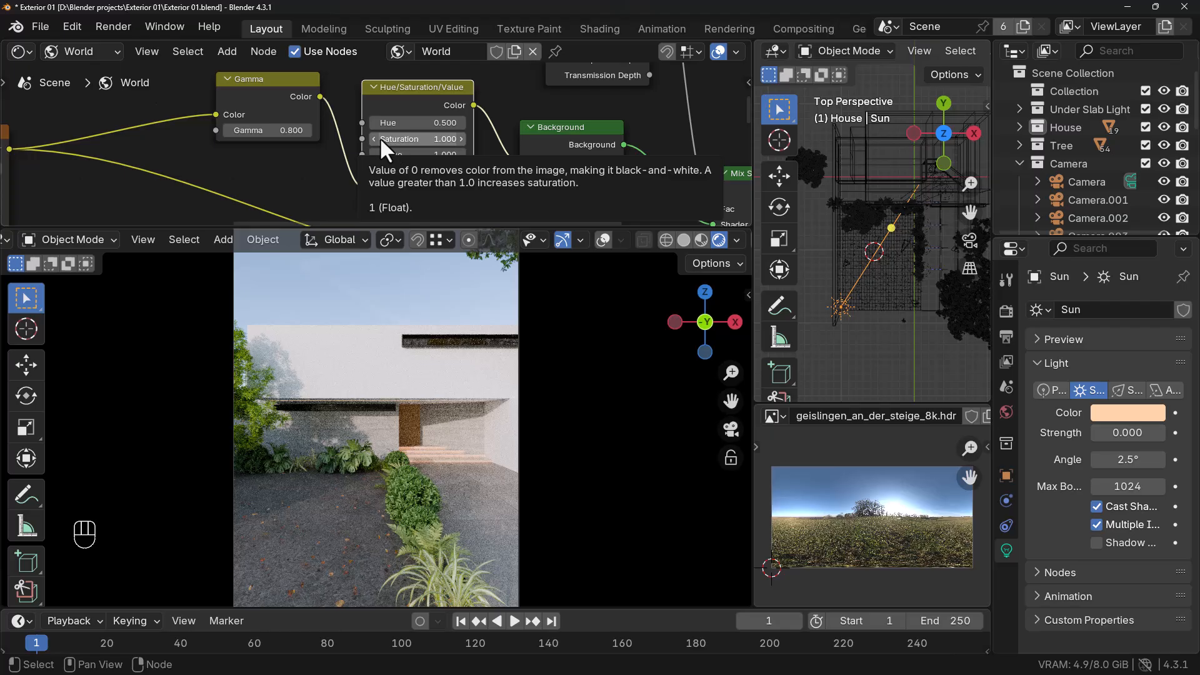
{"action": "left_click_drag", "start_coordinate": [371, 137], "coordinate": [358, 137]}
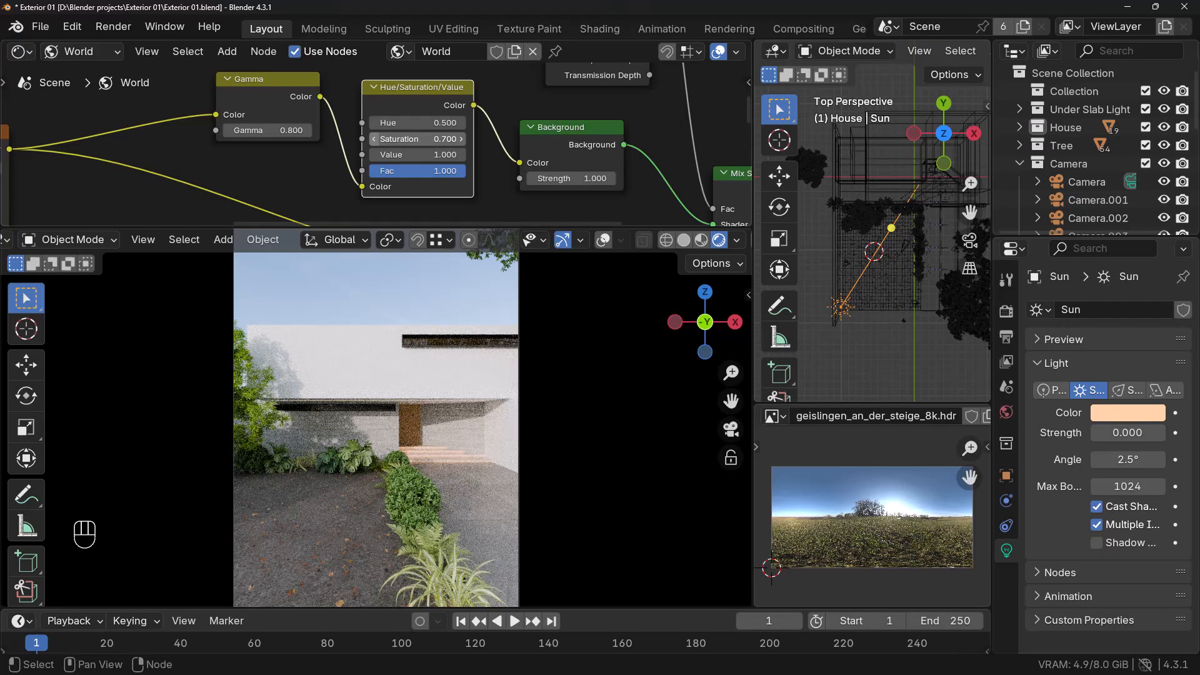
{"action": "left_click", "coordinate": [373, 139]}
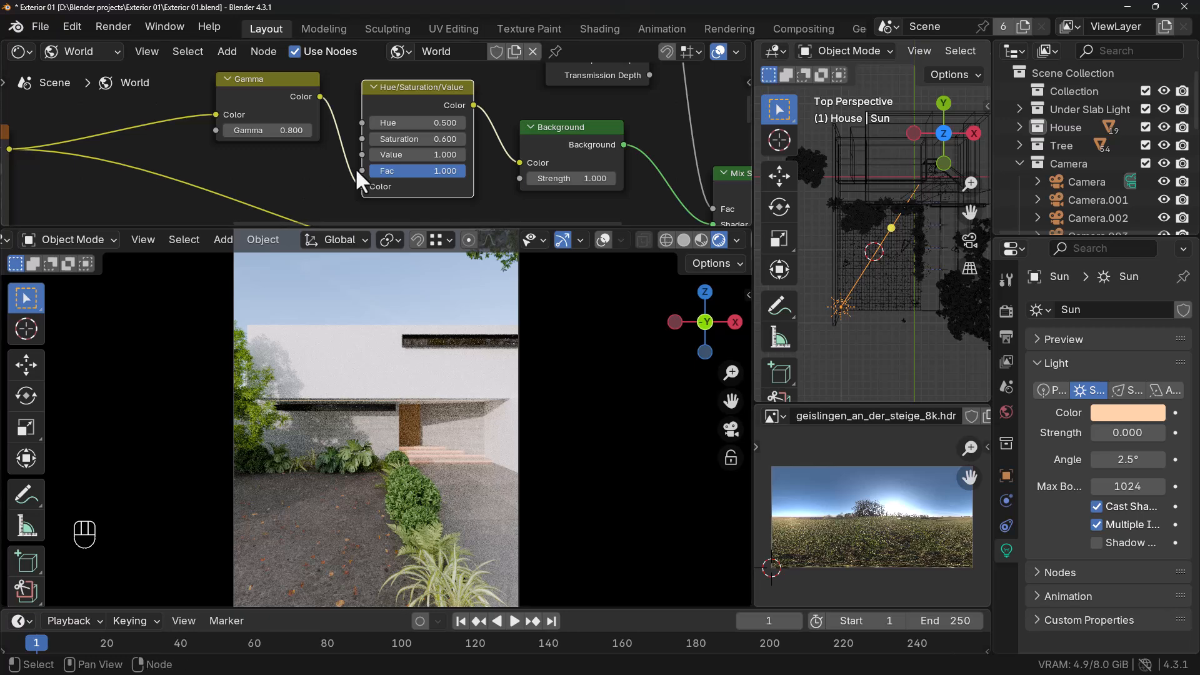
Disconnect the upper Background node from the Mix Shader to isolate the lighting contribution, and reconnect it.
{"action": "scroll", "coordinate": [332, 152], "scroll_direction": "down", "scroll_amount": 2}
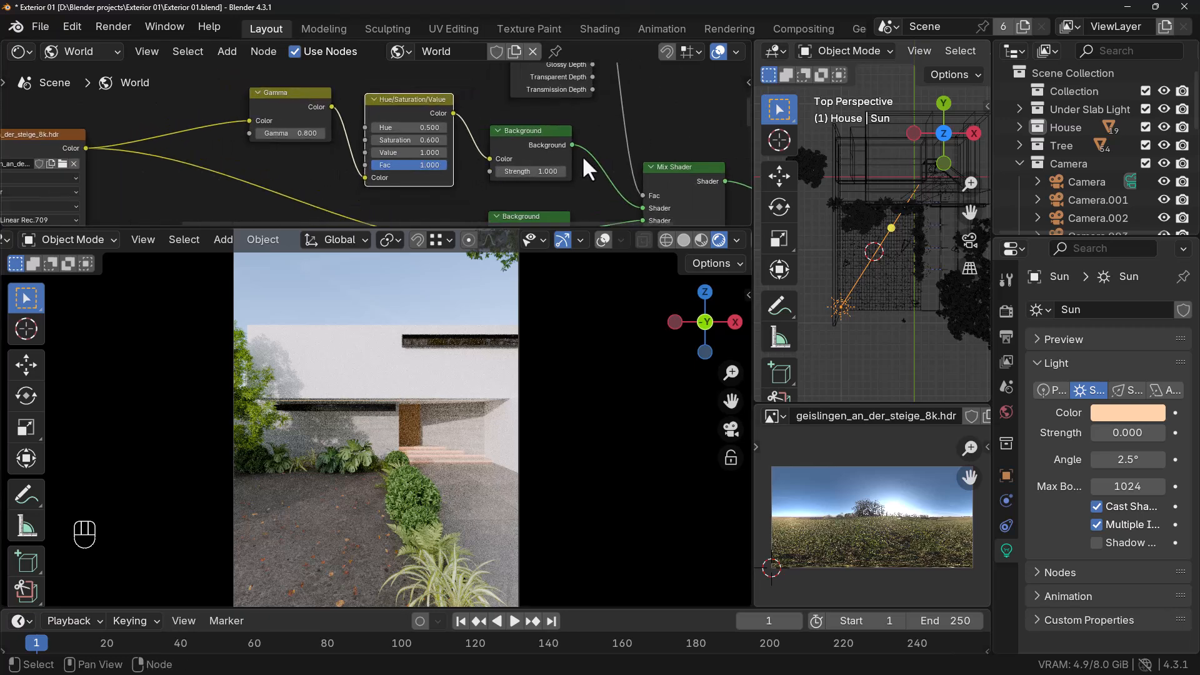
{"action": "left_click", "coordinate": [651, 207]}
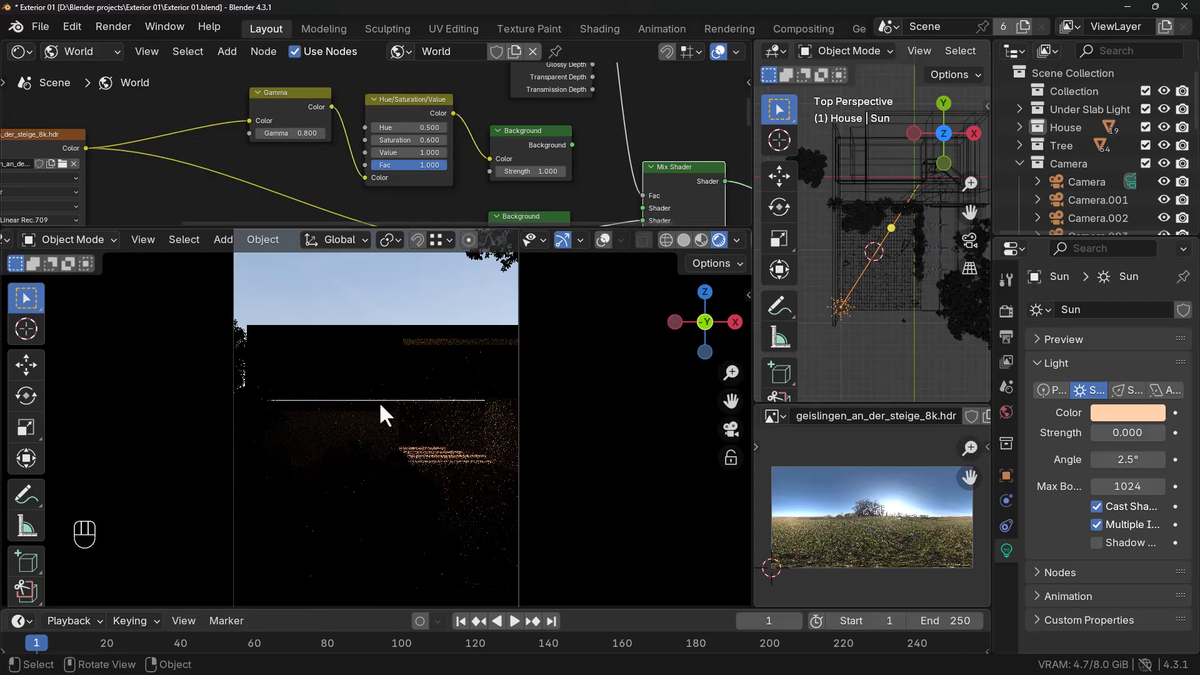
{"action": "left_click_drag", "start_coordinate": [572, 145], "coordinate": [647, 107]}
Move the lower Background node farther down, and briefly unlink it from the Mix Shader before reconnecting it to the second shader input.
{"action": "left_click_drag", "start_coordinate": [505, 122], "coordinate": [476, 165]}
{"action": "scroll", "coordinate": [476, 165], "scroll_direction": "down", "scroll_amount": 1}
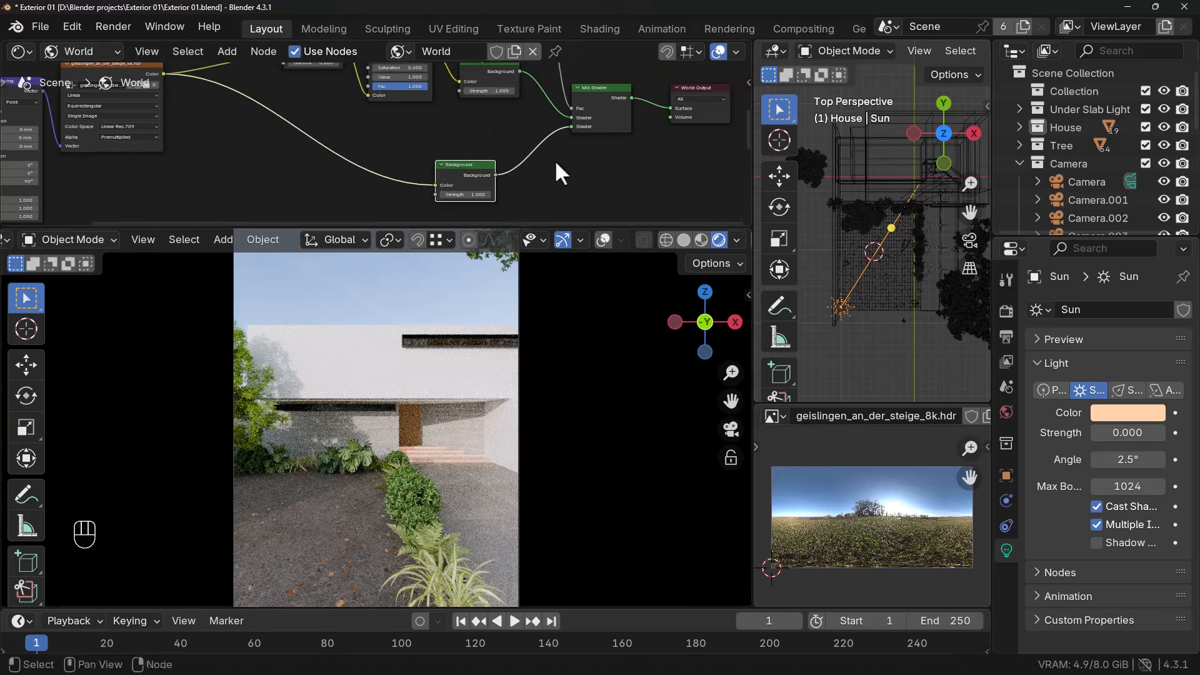
{"action": "left_click", "coordinate": [573, 124]}
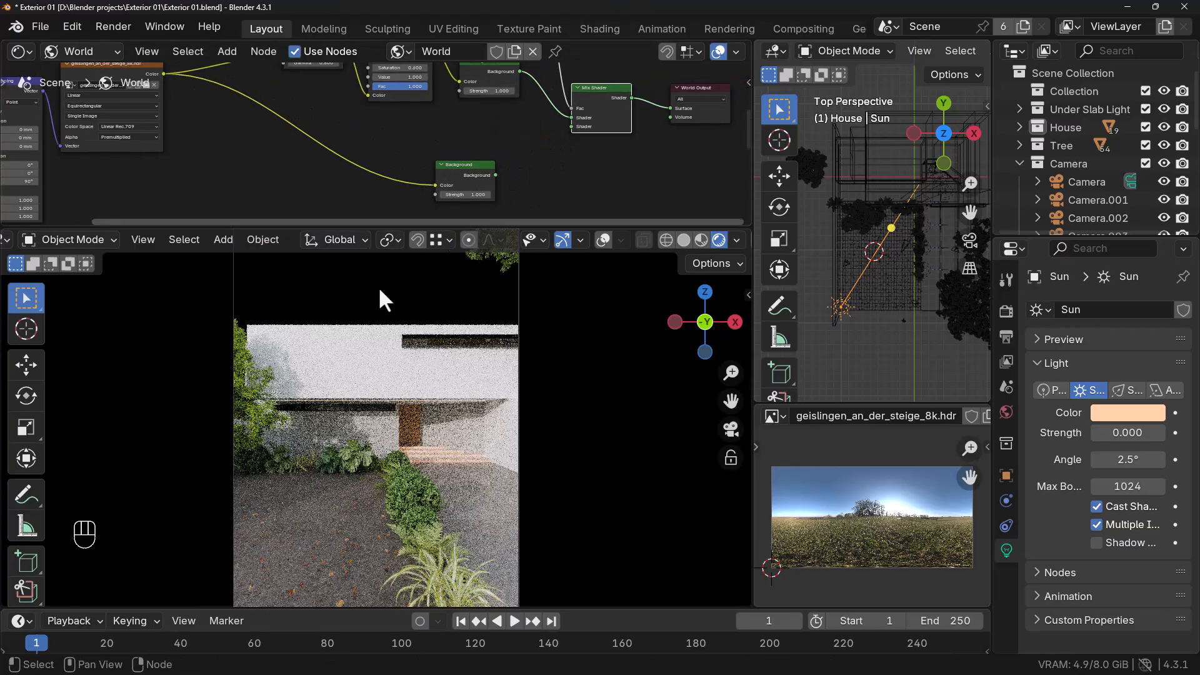
{"action": "left_click_drag", "start_coordinate": [495, 176], "coordinate": [571, 127]}
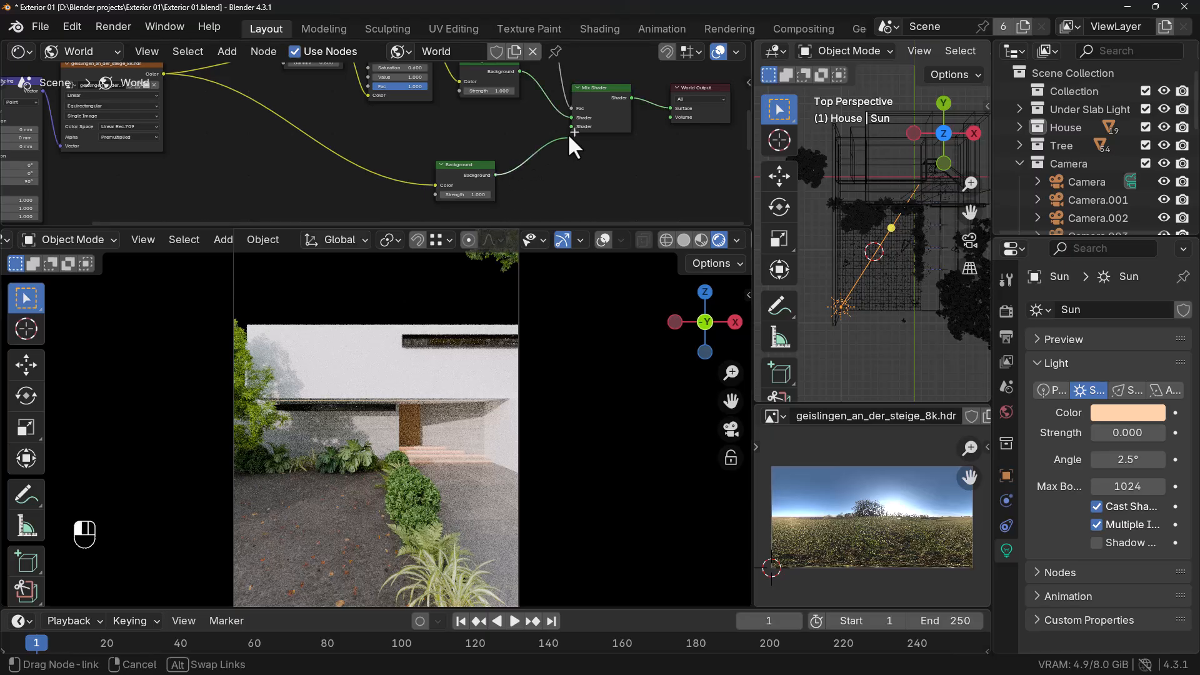
Insert a Gamma node between the HDRI environment texture and the lower Background node.
{"action": "key", "text": "Home"}
{"action": "middle_click_drag", "start_coordinate": [359, 165], "coordinate": [358, 133]}
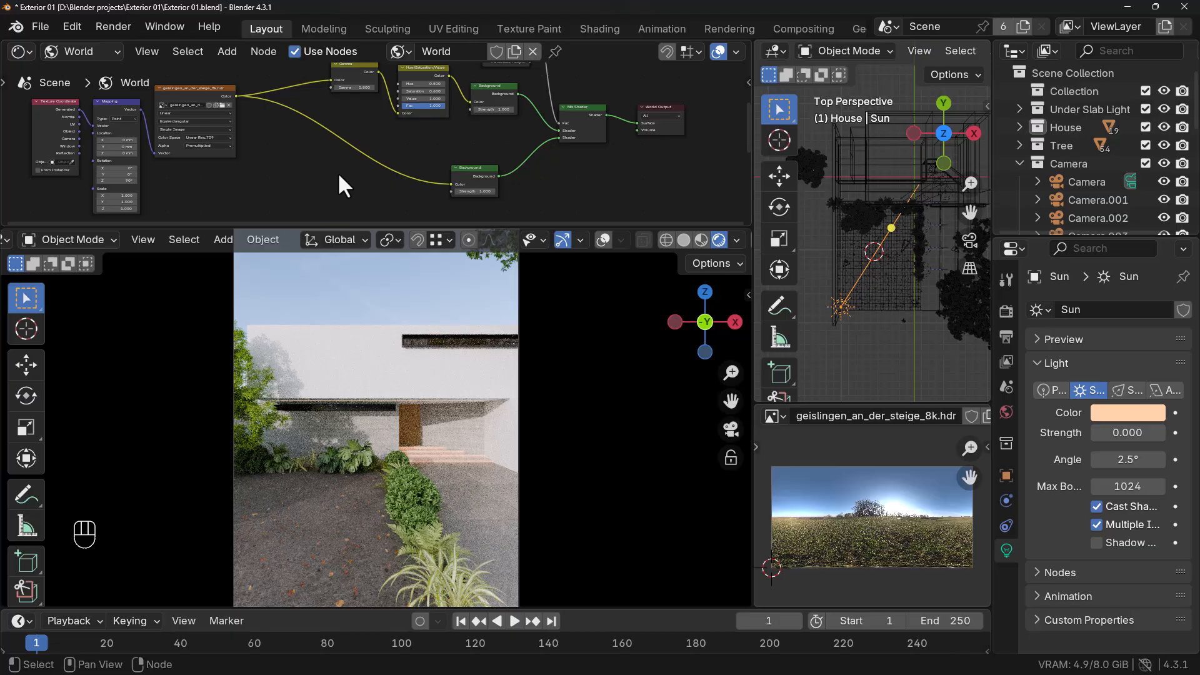
{"action": "key", "text": "shift+a"}
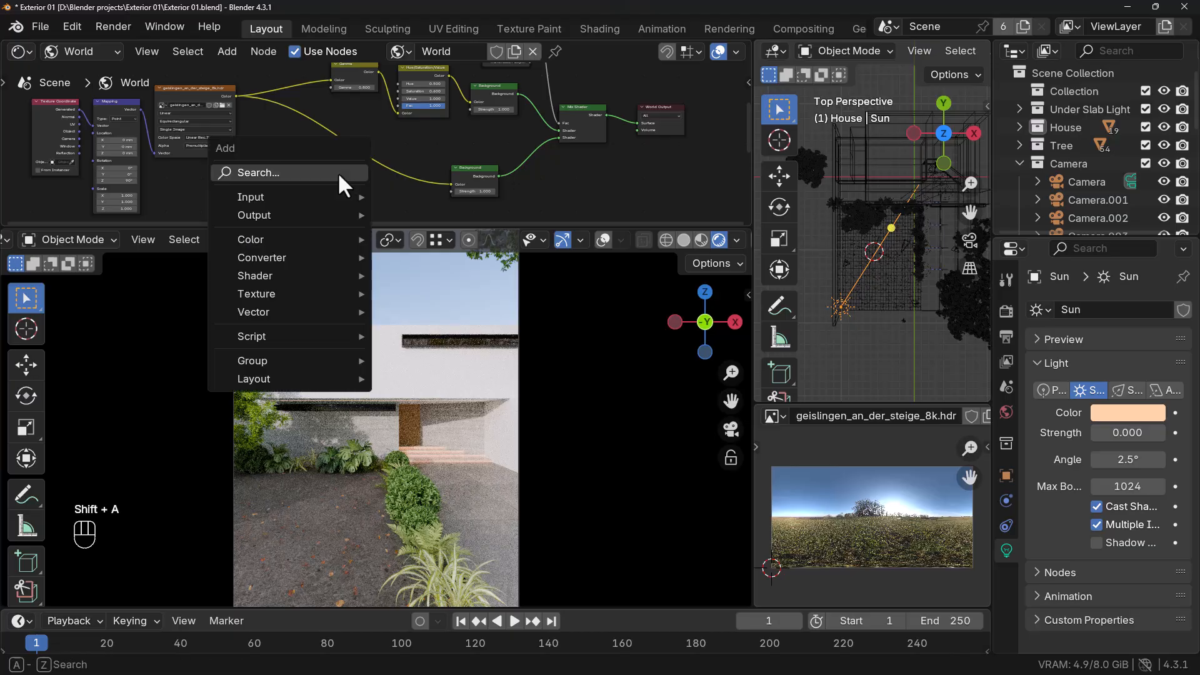
{"action": "type", "text": "ga"}
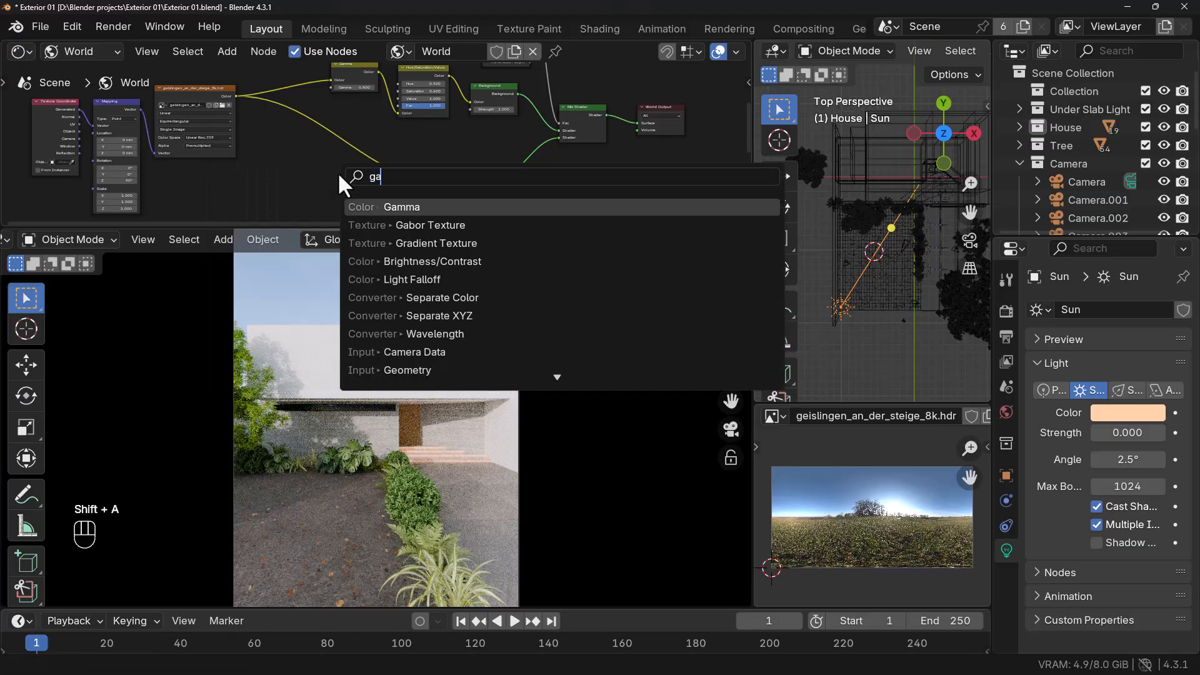
{"action": "left_click", "coordinate": [400, 203]}
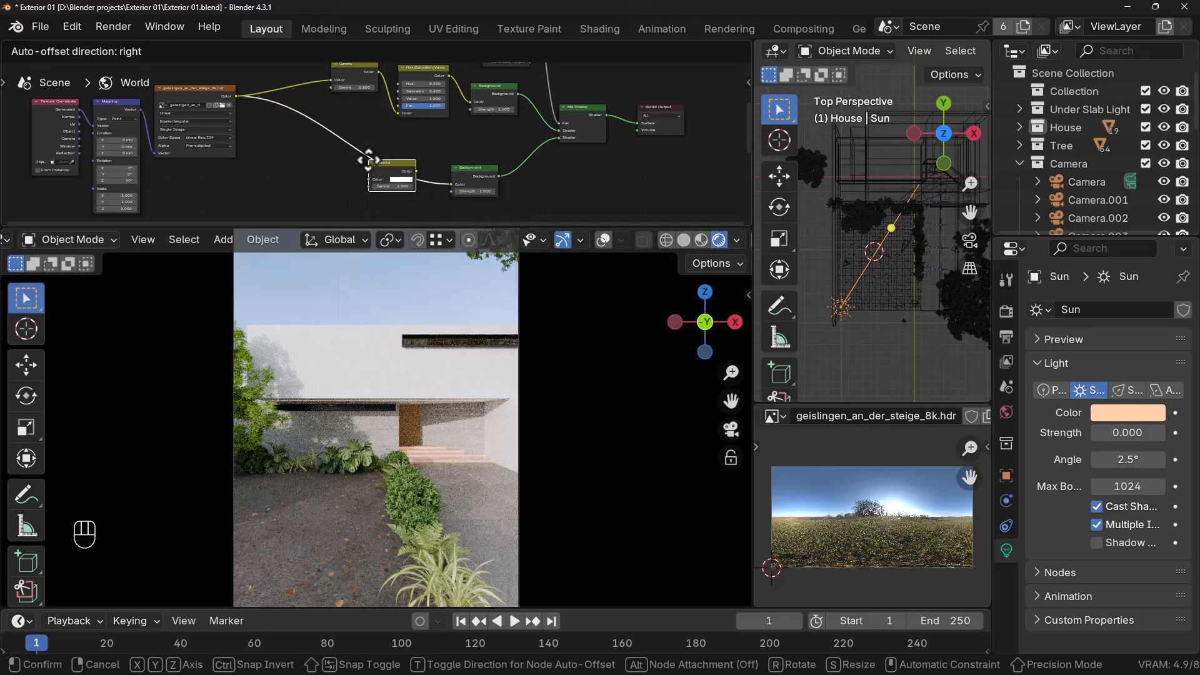
{"action": "left_click", "coordinate": [368, 160]}
{"action": "left_click_drag", "start_coordinate": [388, 162], "coordinate": [366, 166]}
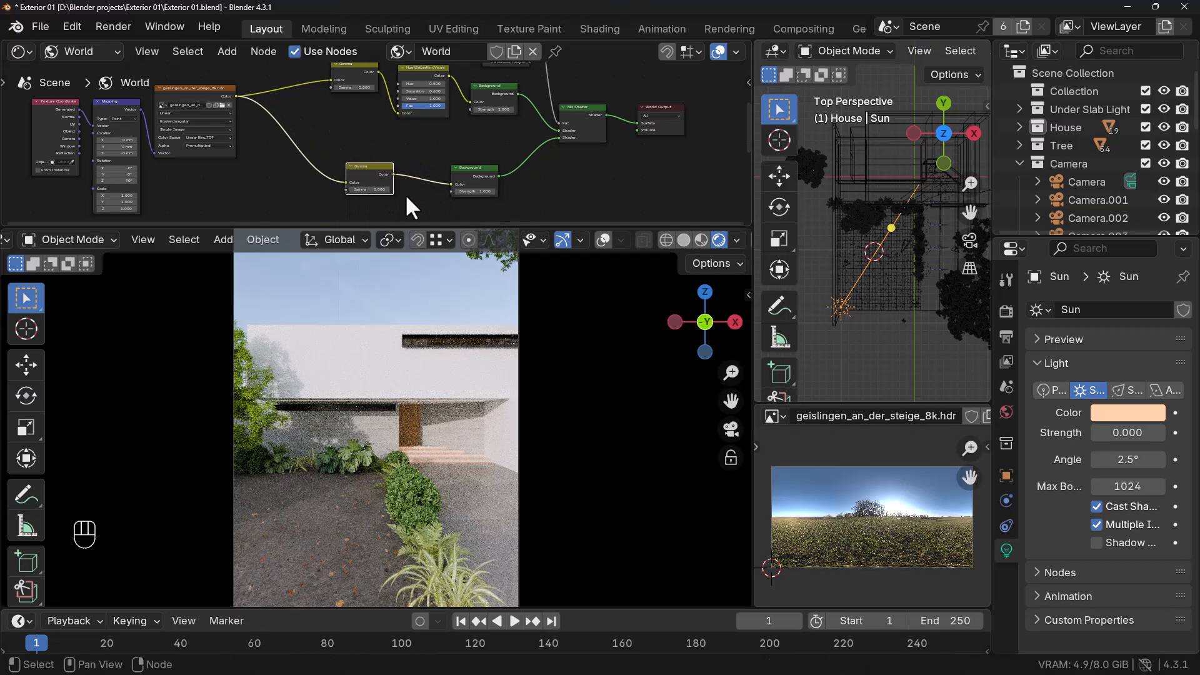
Try the lower Gamma node at a value of 0.9 to compare the sky.
{"action": "middle_click_drag", "start_coordinate": [408, 206], "coordinate": [434, 174]}
{"action": "scroll", "coordinate": [434, 175], "scroll_direction": "up", "scroll_amount": 2}
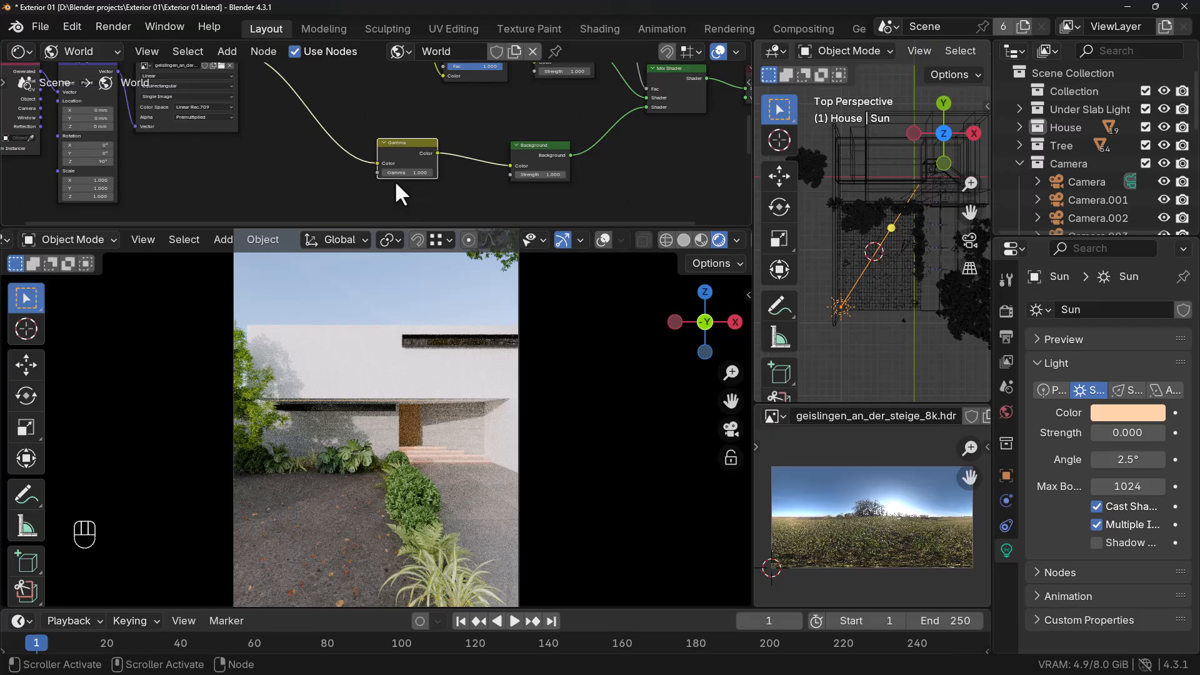
{"action": "scroll", "coordinate": [387, 184], "scroll_direction": "up", "scroll_amount": 3}
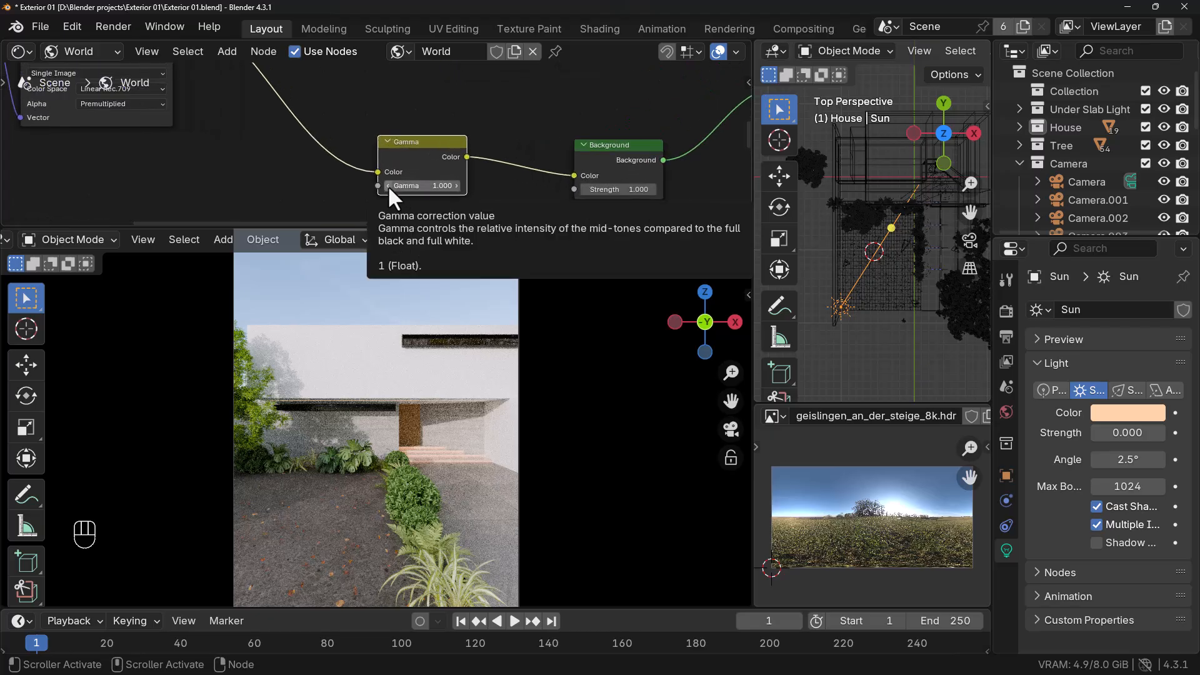
{"action": "left_click", "coordinate": [387, 185]}
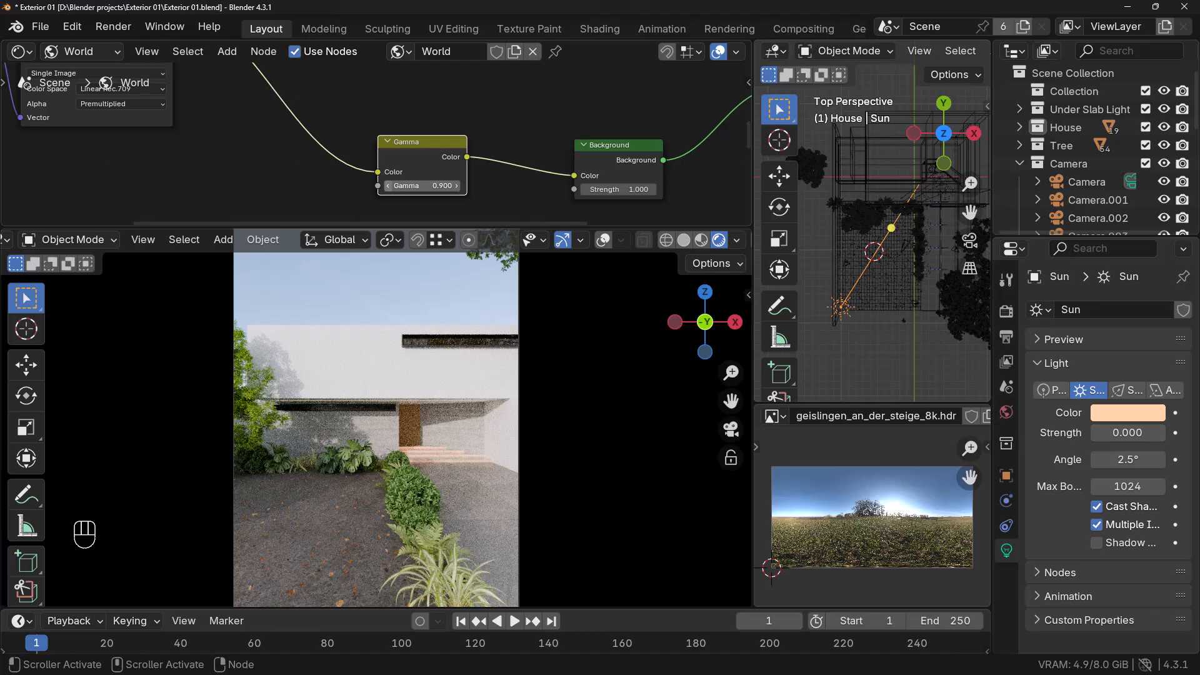
{"action": "middle_click_drag", "start_coordinate": [468, 178], "coordinate": [466, 169]}
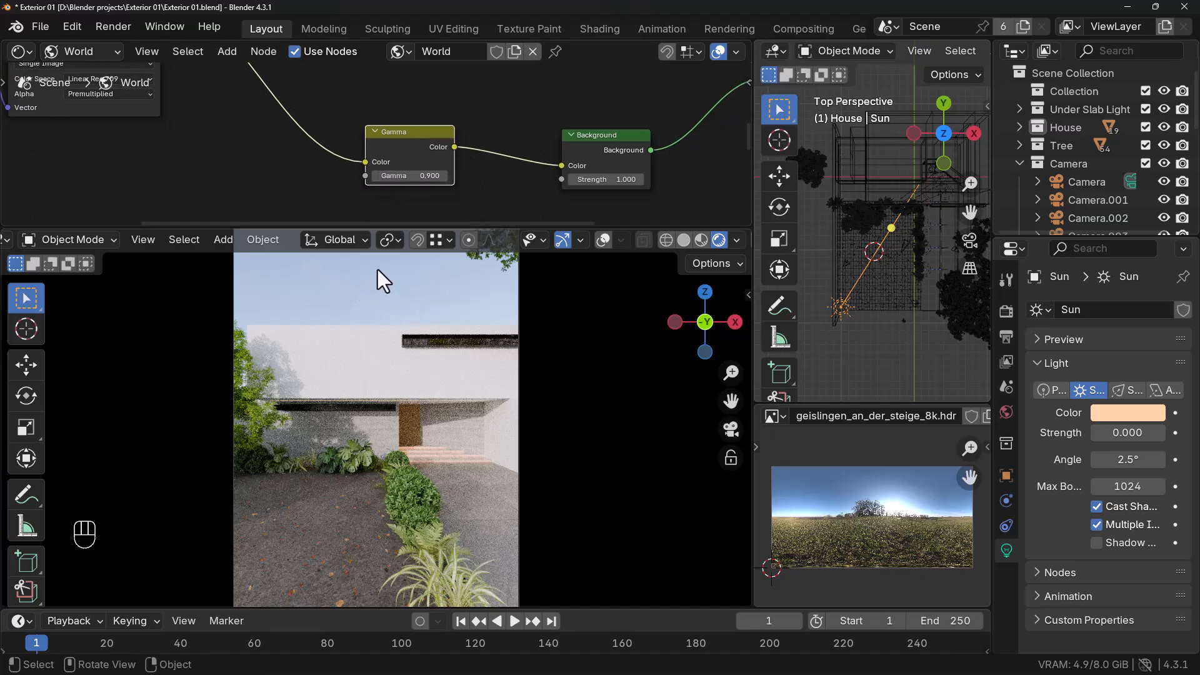
Shift the lower Gamma node slightly and raise its value to 1.5 for a deeper sky.
{"action": "left_click_drag", "start_coordinate": [380, 138], "coordinate": [366, 129]}
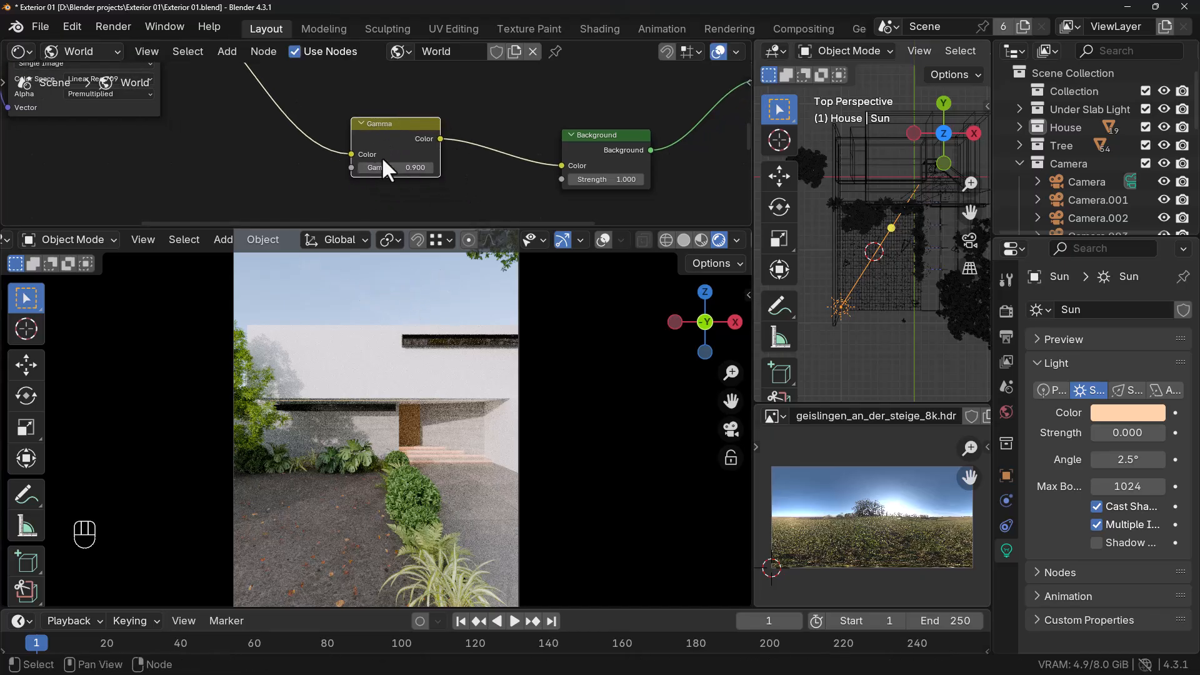
{"action": "left_click", "coordinate": [429, 166]}
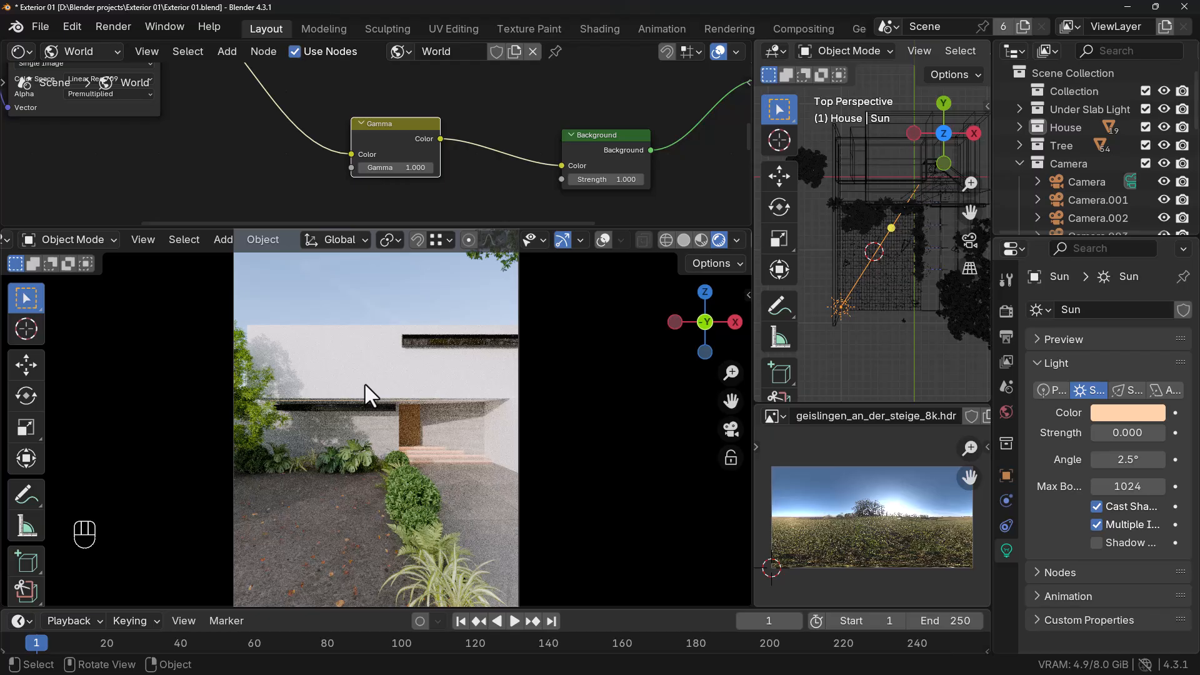
{"action": "left_click_drag", "start_coordinate": [427, 167], "coordinate": [438, 168]}
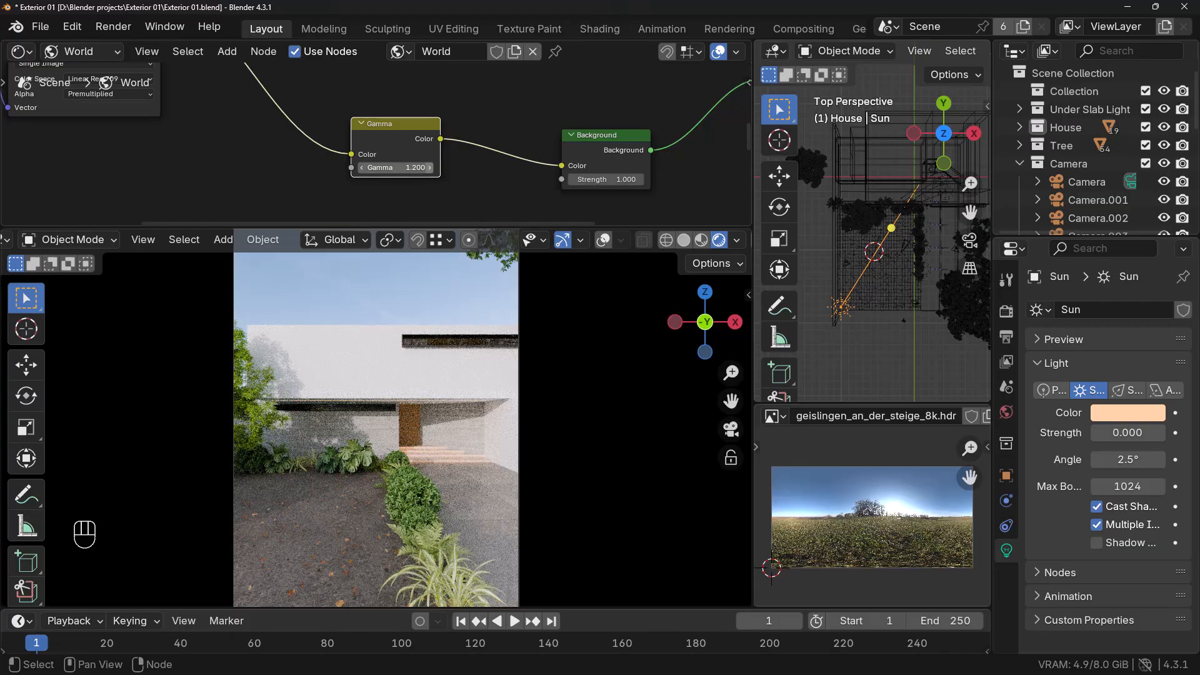
{"action": "left_click", "coordinate": [429, 168]}
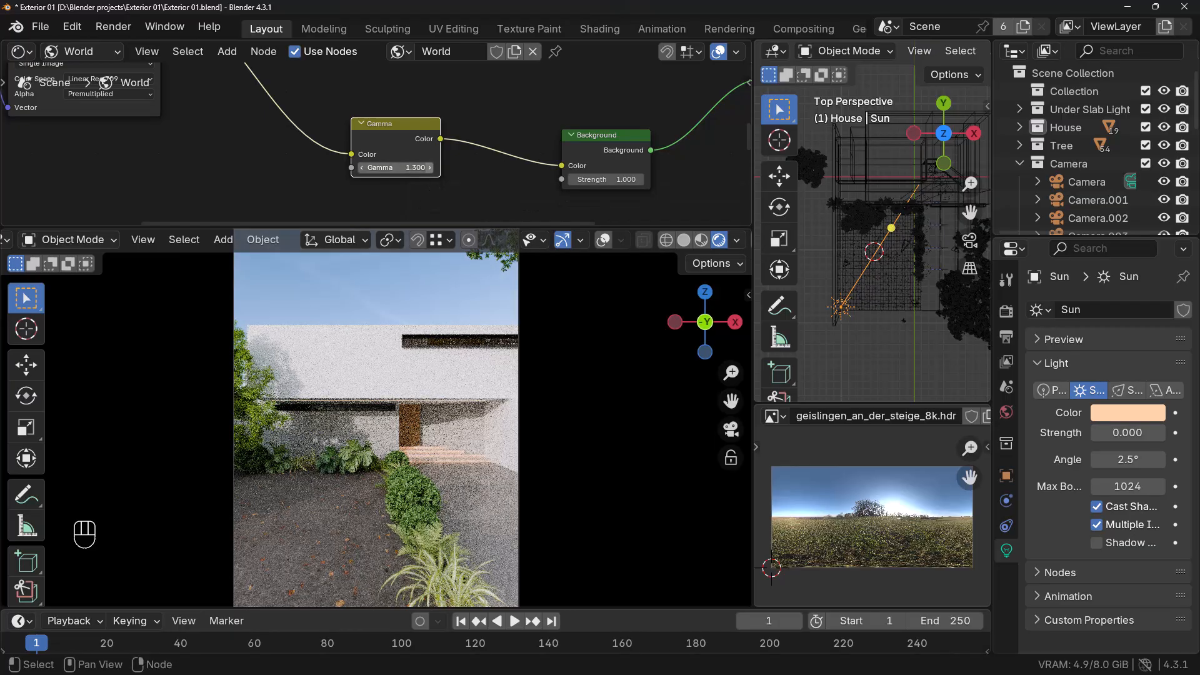
{"action": "left_click", "coordinate": [430, 167]}
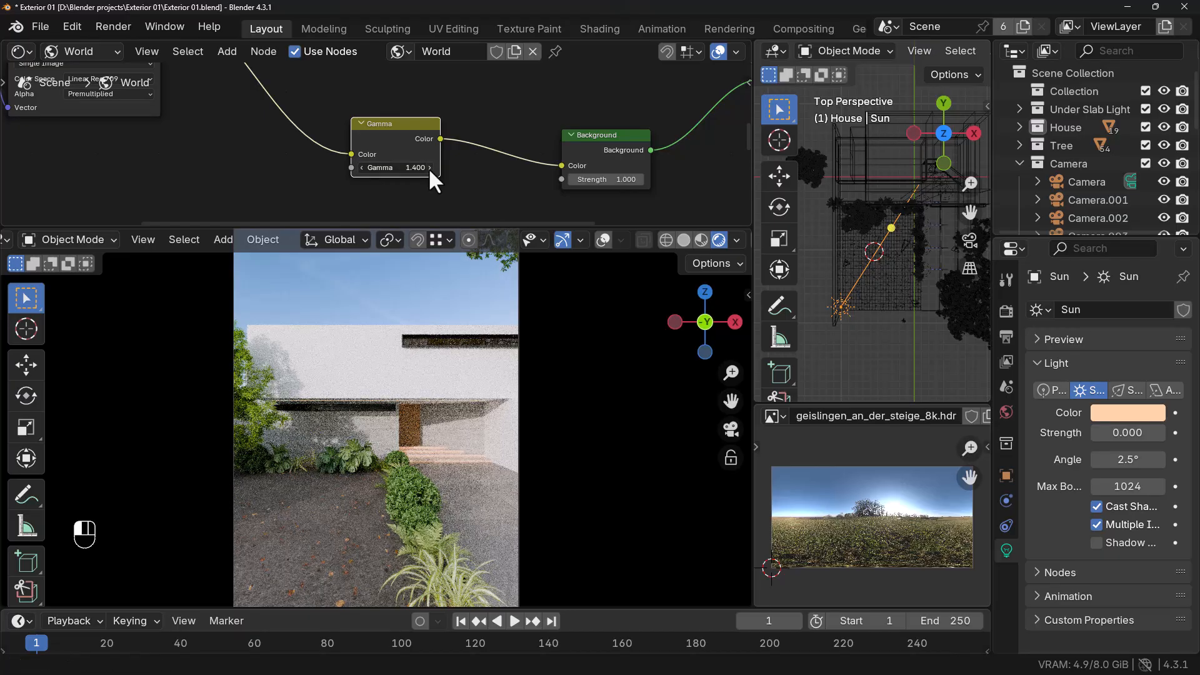
{"action": "left_click", "coordinate": [429, 167]}
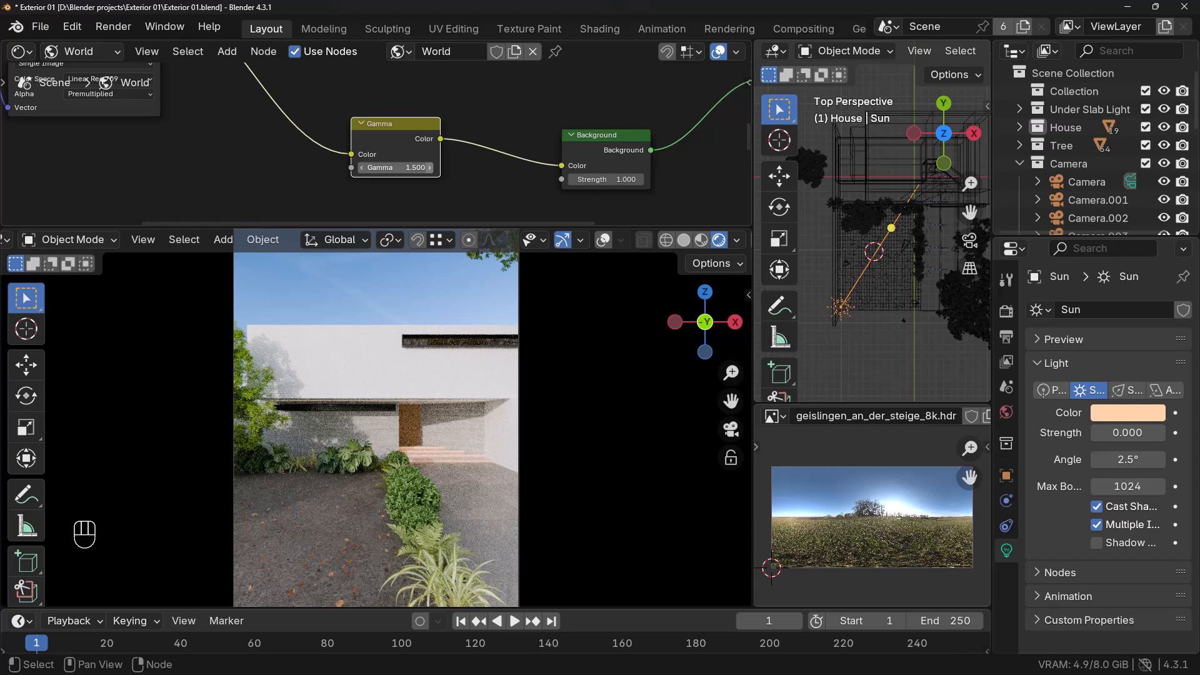
Move the lower Gamma node away from the Background node and insert a Hue/Saturation/Value node between them.
{"action": "left_click_drag", "start_coordinate": [434, 150], "coordinate": [382, 153]}
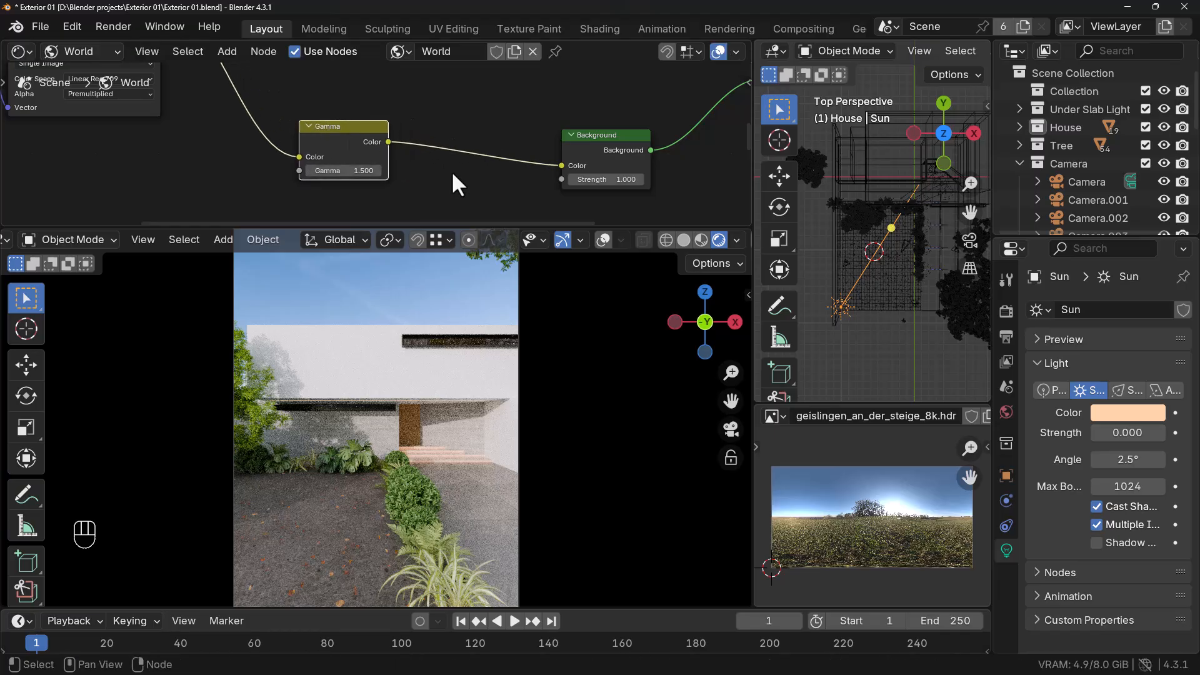
{"action": "middle_click_drag", "start_coordinate": [410, 174], "coordinate": [390, 177]}
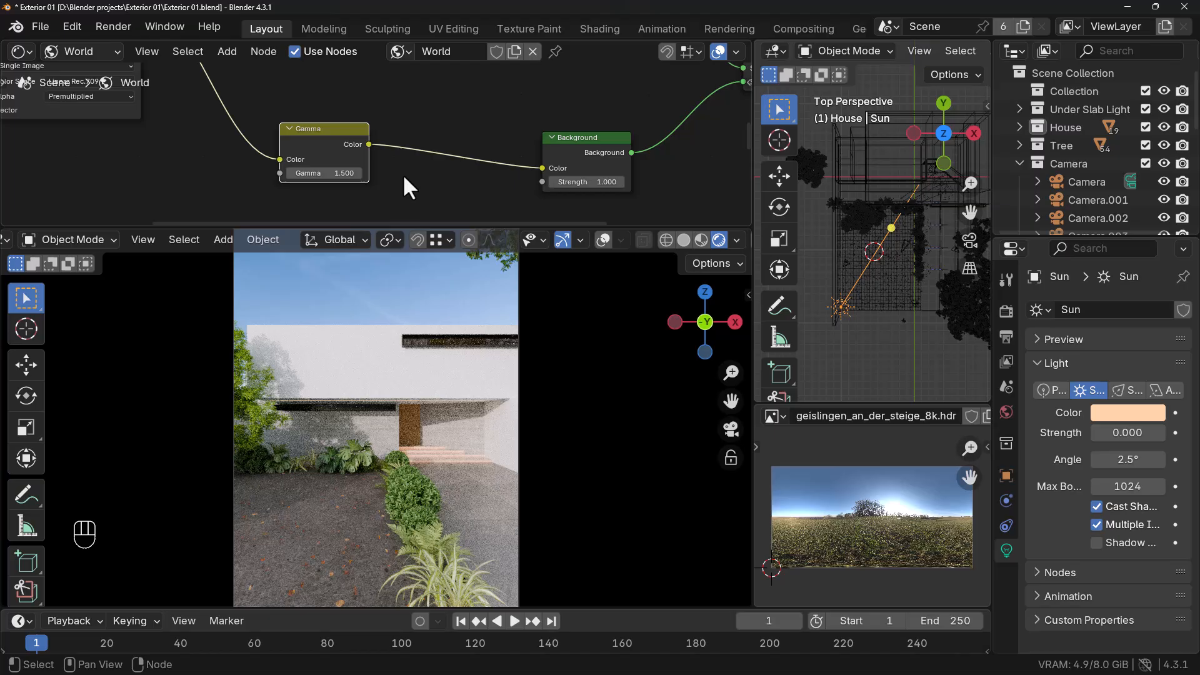
{"action": "left_click_drag", "start_coordinate": [312, 133], "coordinate": [306, 133]}
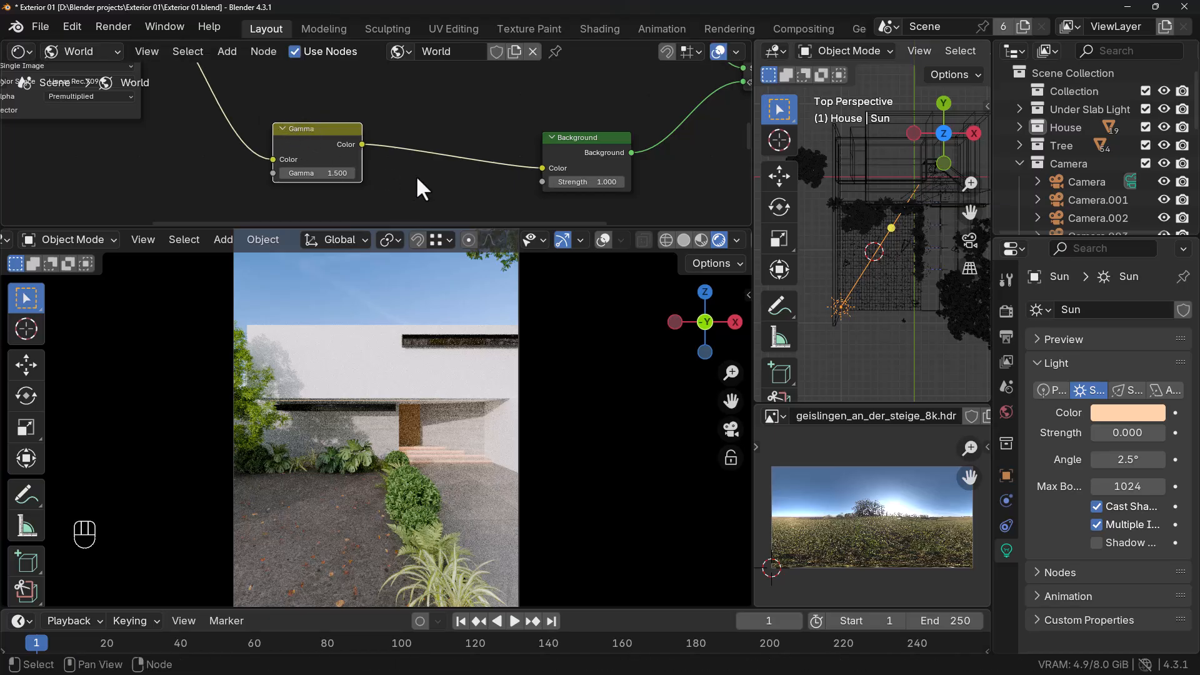
{"action": "key", "text": "shift+a"}
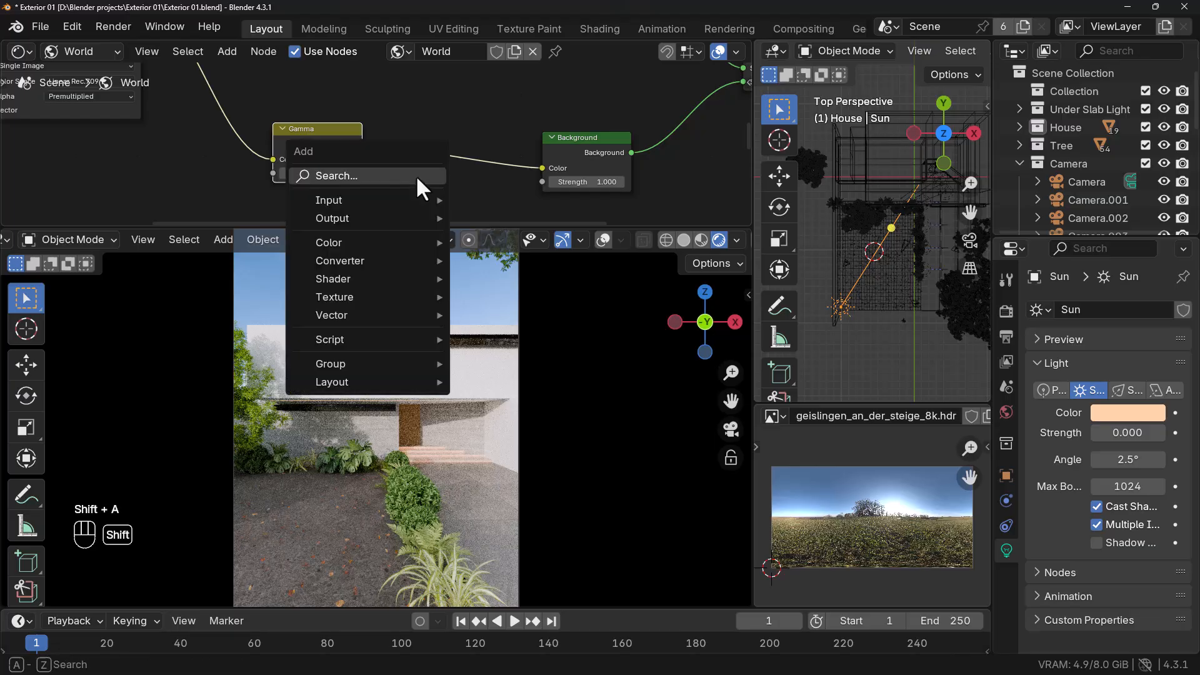
{"action": "type", "text": "hu"}
{"action": "key", "text": "Return"}
{"action": "left_click", "coordinate": [531, 166]}
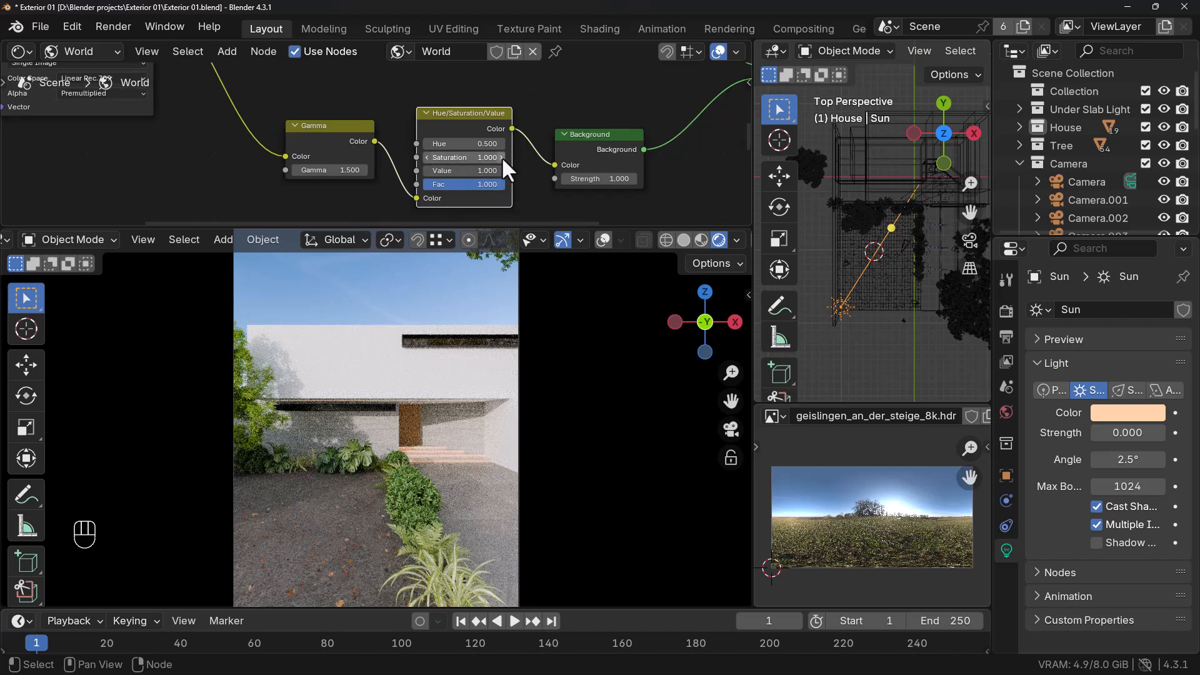
Set the saturation of the Hue/Saturation/Value node feeding the lower Background to 1.2.
{"action": "left_click", "coordinate": [502, 156]}
{"action": "left_click", "coordinate": [501, 157]}
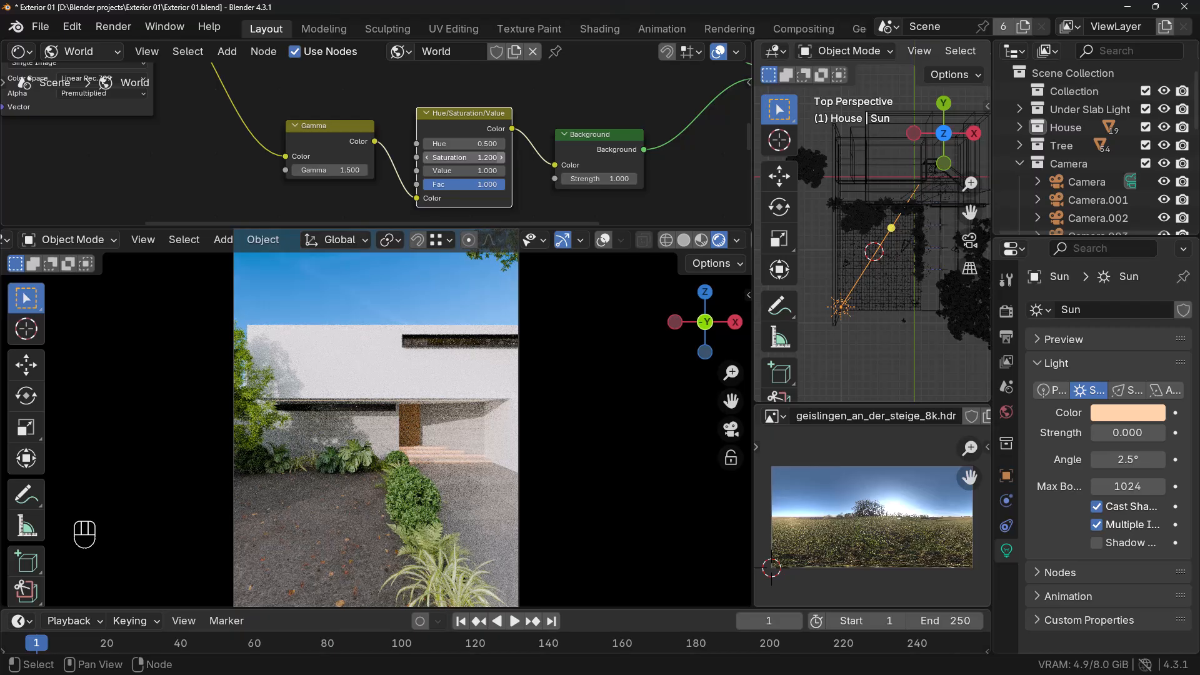
{"action": "left_click", "coordinate": [501, 157]}
Review the world node setup, examining the Gamma and Hue/Saturation/Value nodes that adjust the visible sky.
{"action": "scroll", "coordinate": [350, 104], "scroll_direction": "down", "scroll_amount": 1}
{"action": "middle_click_drag", "start_coordinate": [361, 82], "coordinate": [388, 129]}
{"action": "scroll", "coordinate": [388, 190], "scroll_direction": "down", "scroll_amount": 2}
{"action": "scroll", "coordinate": [467, 191], "scroll_direction": "up", "scroll_amount": 1}
{"action": "middle_click_drag", "start_coordinate": [467, 190], "coordinate": [469, 161]}
{"action": "scroll", "coordinate": [475, 172], "scroll_direction": "up", "scroll_amount": 2}
{"action": "scroll", "coordinate": [478, 175], "scroll_direction": "up", "scroll_amount": 1}
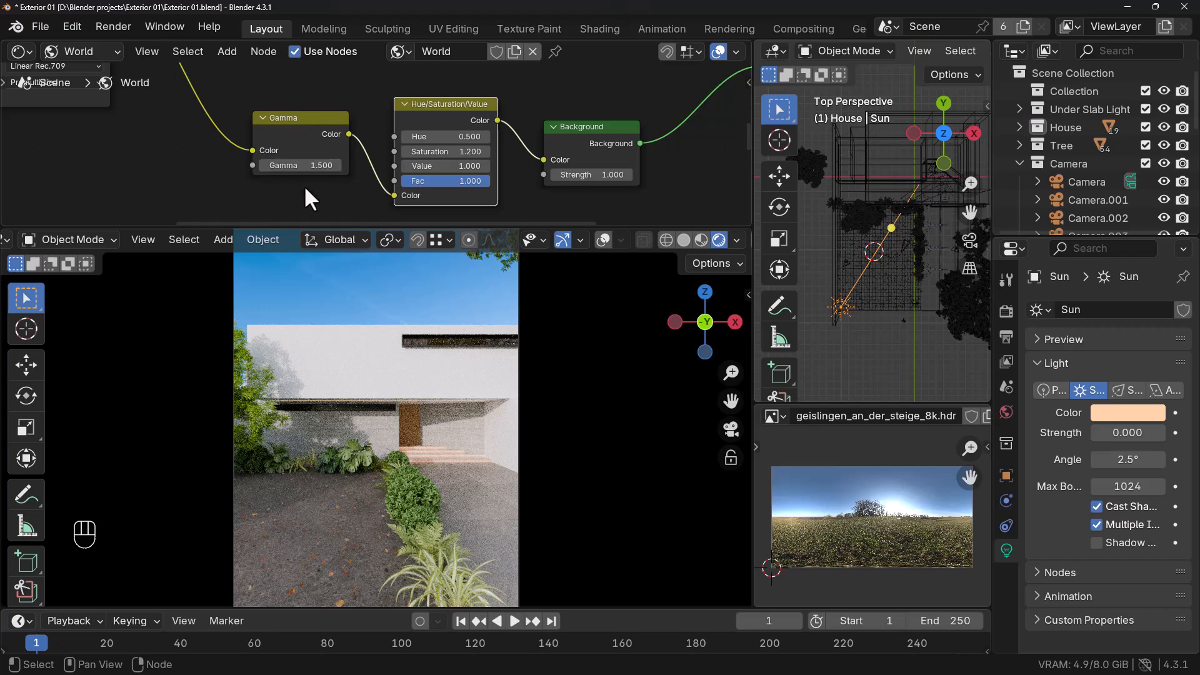
{"action": "middle_click_drag", "start_coordinate": [300, 194], "coordinate": [279, 190]}
{"action": "left_click", "coordinate": [282, 120]}
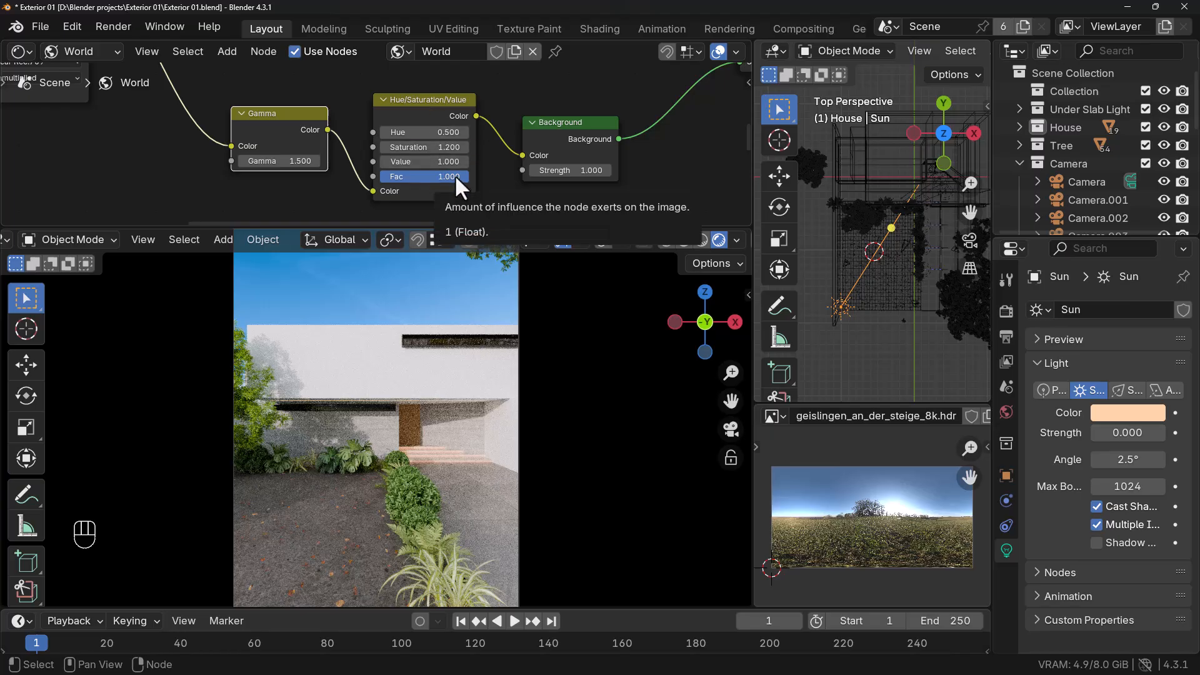
{"action": "left_click", "coordinate": [415, 102]}
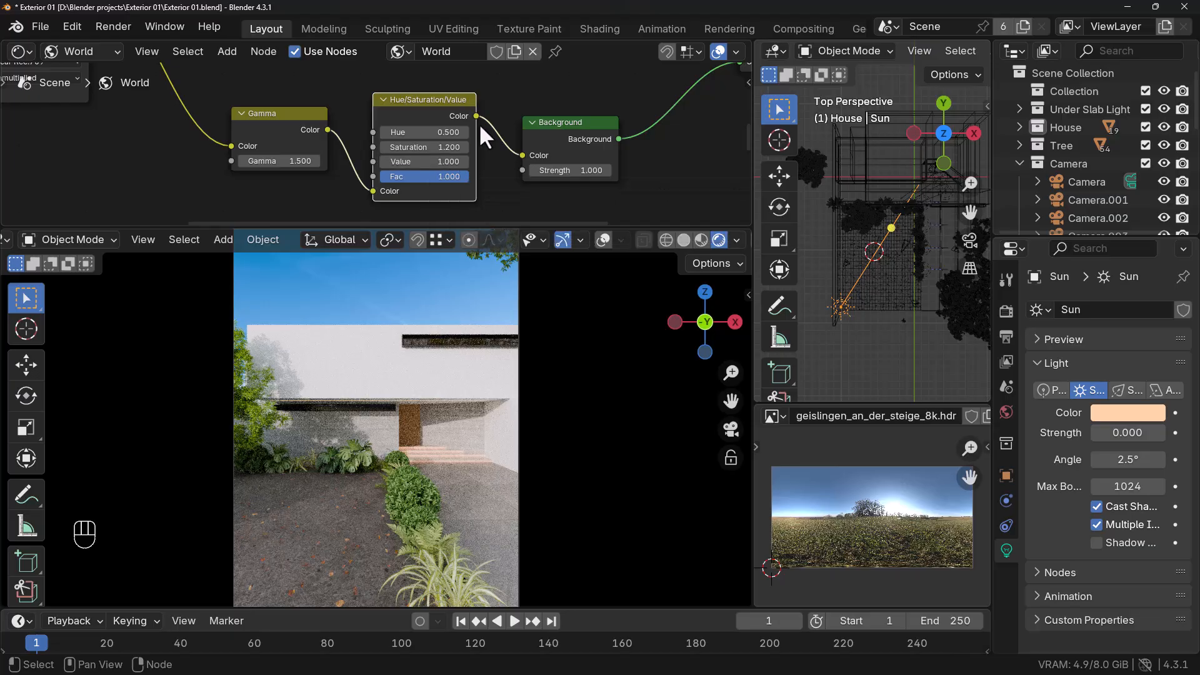
Try a strength of 1.2 on the lower Background node and return it to 1.0.
{"action": "left_click", "coordinate": [606, 170]}
{"action": "left_click", "coordinate": [605, 170]}
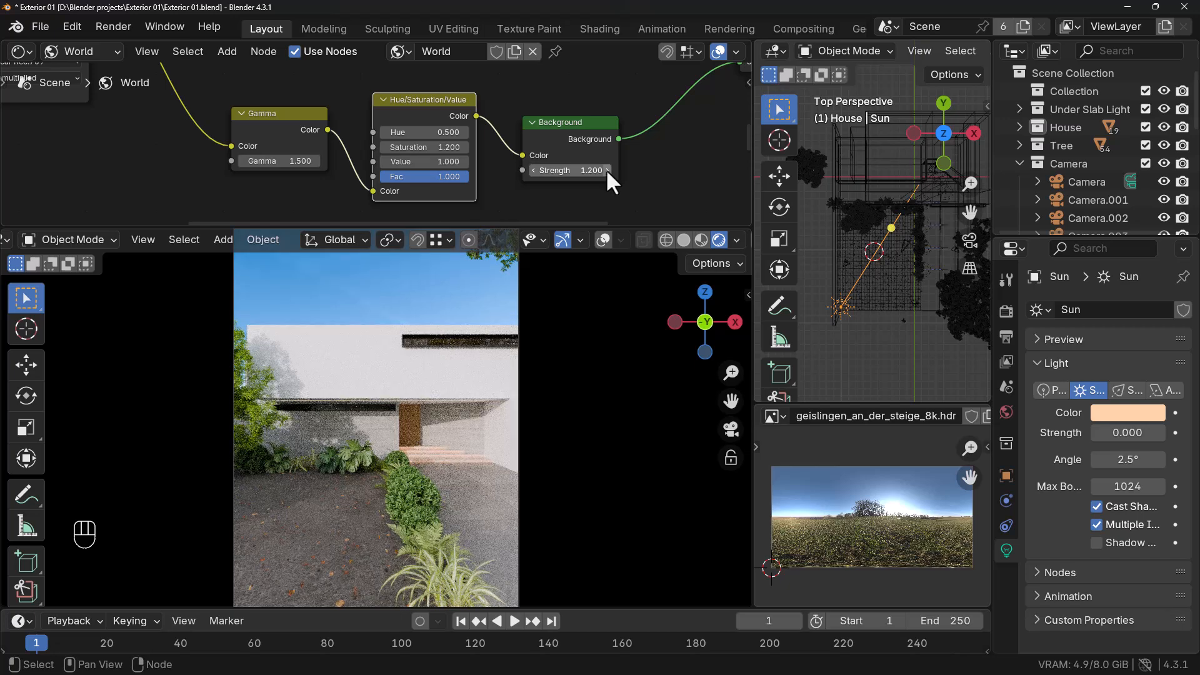
{"action": "left_click", "coordinate": [535, 171]}
{"action": "left_click", "coordinate": [533, 170]}
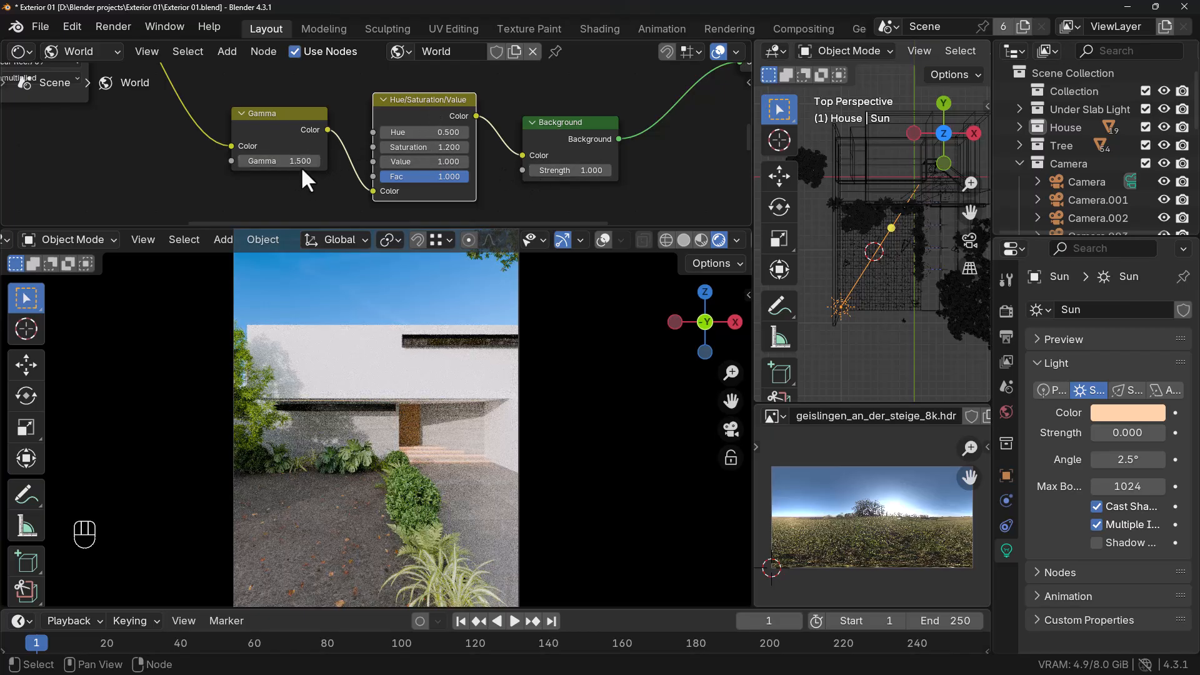
Set the lower Gamma node's value to 1.7 and the lower Background's strength to 1.2.
{"action": "left_click", "coordinate": [295, 115]}
{"action": "left_click", "coordinate": [315, 161]}
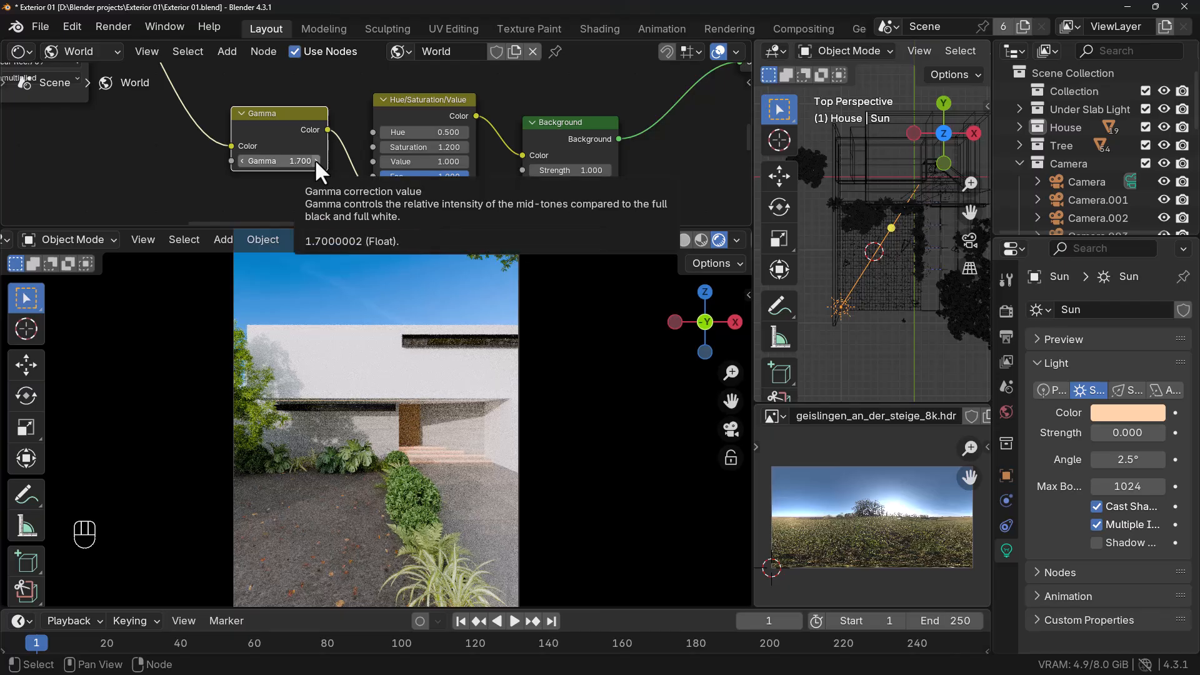
{"action": "left_click", "coordinate": [607, 170]}
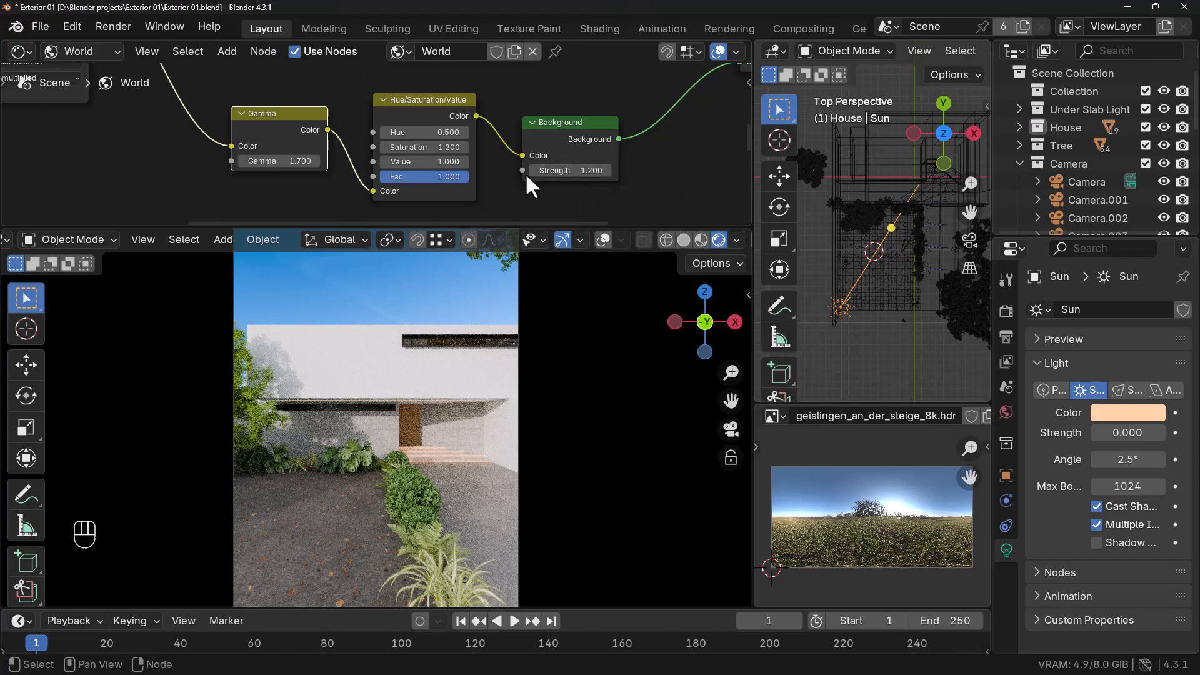
Disconnect the lower Background from the Mix Shader to preview the scene without the visible sky, and reconnect it.
{"action": "scroll", "coordinate": [515, 179], "scroll_direction": "down", "scroll_amount": 2}
{"action": "middle_click_drag", "start_coordinate": [478, 200], "coordinate": [497, 195]}
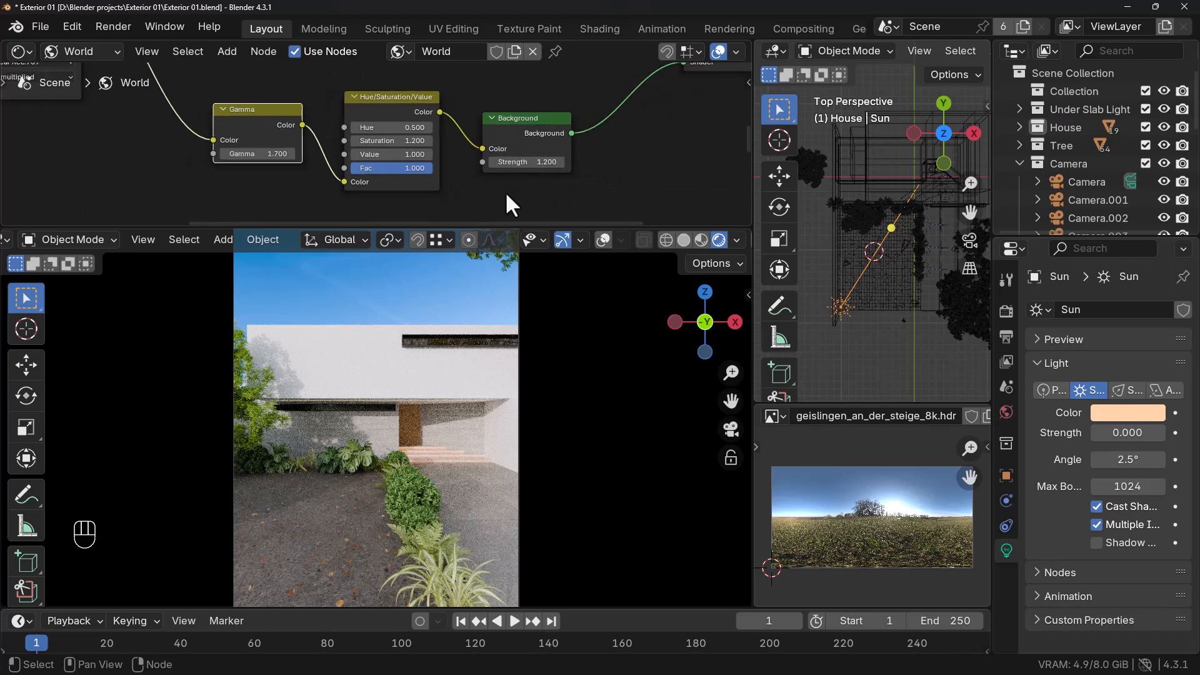
{"action": "middle_click_drag", "start_coordinate": [506, 193], "coordinate": [472, 198]}
{"action": "scroll", "coordinate": [550, 193], "scroll_direction": "down", "scroll_amount": 4}
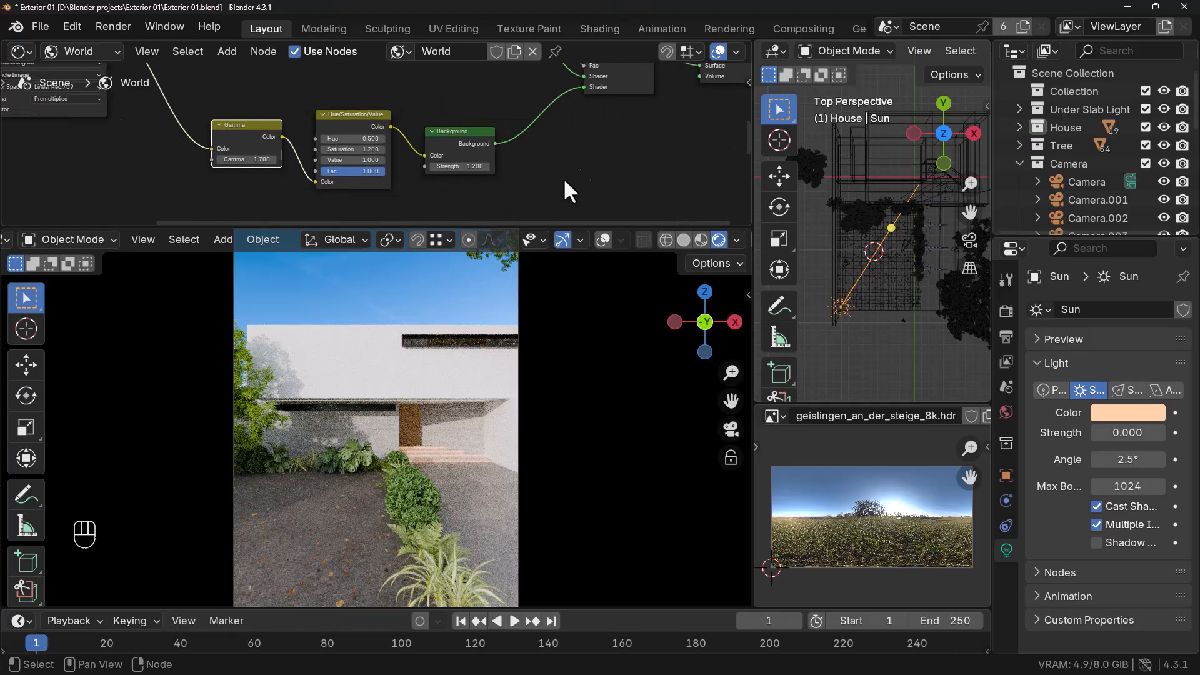
{"action": "mouse_move", "coordinate": [573, 161]}
{"action": "middle_mouse_down"}
{"action": "mouse_move", "coordinate": [592, 160]}
{"action": "mouse_move", "coordinate": [585, 174]}
{"action": "middle_mouse_up"}
{"action": "scroll", "coordinate": [584, 154], "scroll_direction": "up", "scroll_amount": 1}
{"action": "left_click_drag", "start_coordinate": [607, 116], "coordinate": [575, 166]}
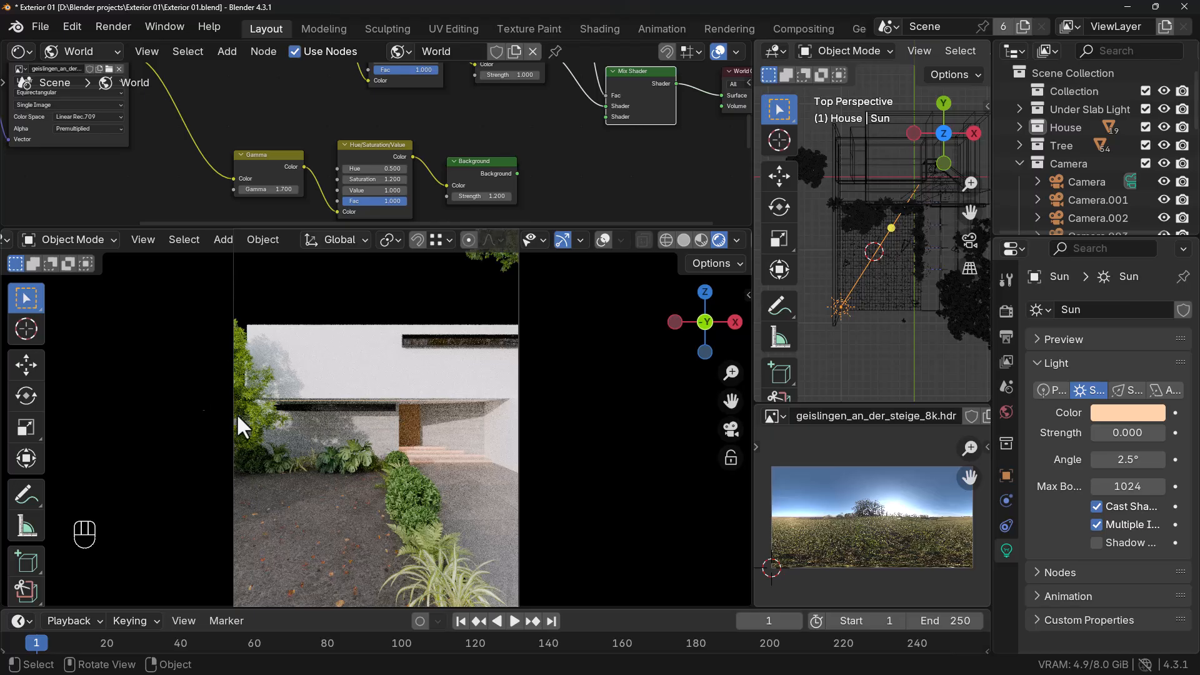
{"action": "left_click_drag", "start_coordinate": [519, 174], "coordinate": [598, 121]}
Compare lighting and sky by unlinking and relinking the upper and lower Background nodes one at a time at the Mix Shader.
{"action": "middle_click_drag", "start_coordinate": [583, 141], "coordinate": [593, 174]}
{"action": "scroll", "coordinate": [541, 110], "scroll_direction": "down", "scroll_amount": 1}
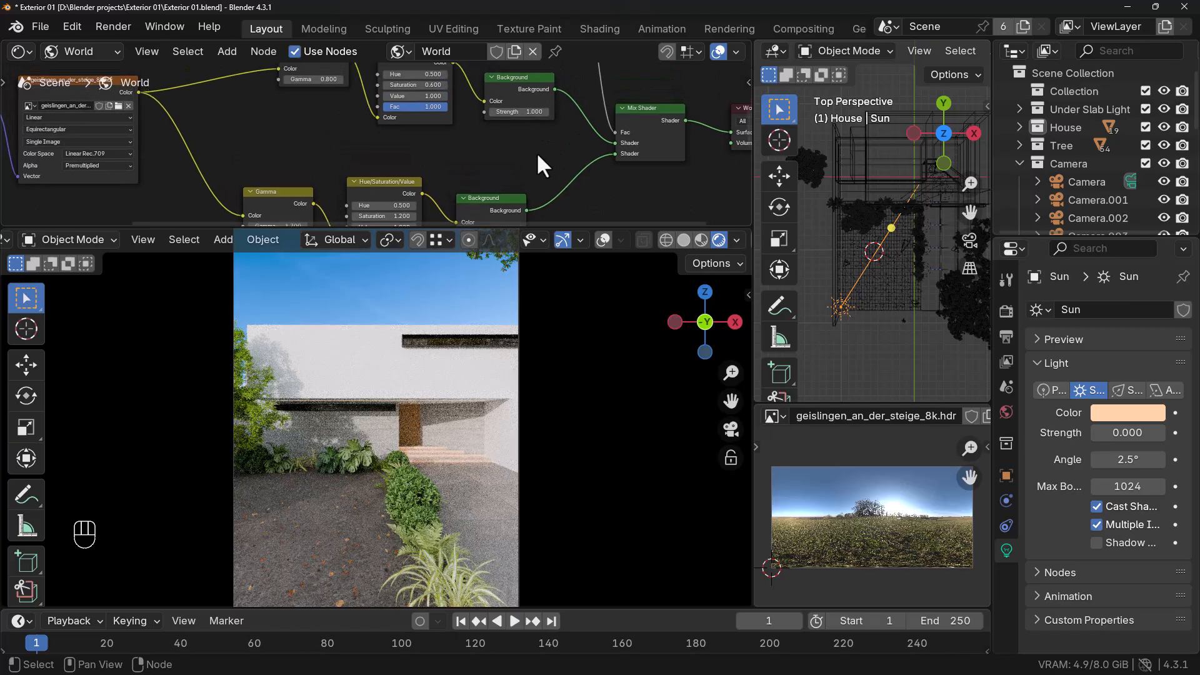
{"action": "scroll", "coordinate": [536, 160], "scroll_direction": "down", "scroll_amount": 1}
{"action": "scroll", "coordinate": [537, 162], "scroll_direction": "down", "scroll_amount": 2}
{"action": "middle_click_drag", "start_coordinate": [535, 142], "coordinate": [522, 181]}
{"action": "middle_click_drag", "start_coordinate": [554, 78], "coordinate": [597, 65]}
{"action": "scroll", "coordinate": [493, 186], "scroll_direction": "up", "scroll_amount": 5}
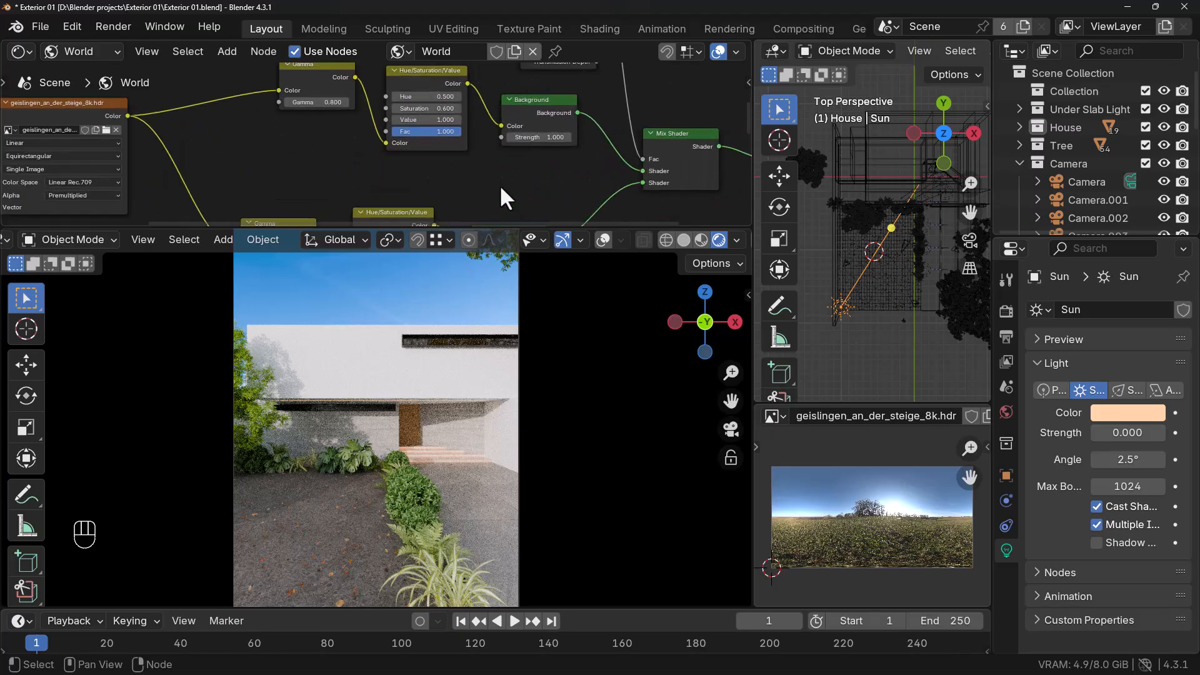
{"action": "middle_click_drag", "start_coordinate": [500, 186], "coordinate": [477, 168]}
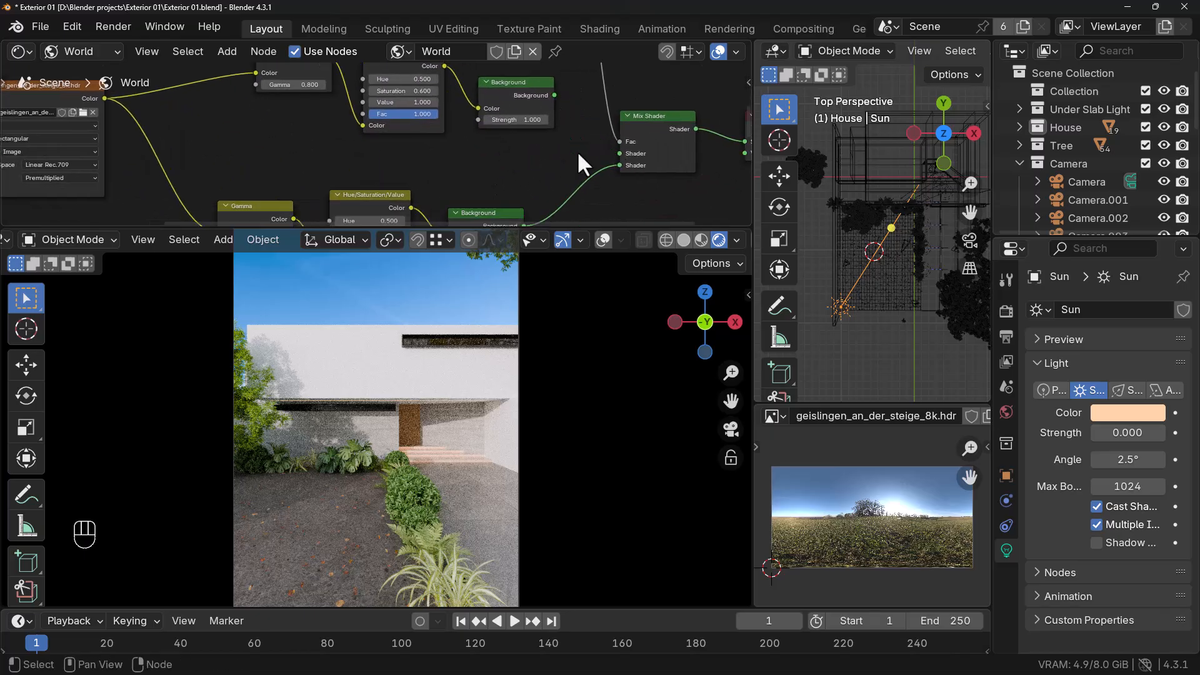
{"action": "left_click_drag", "start_coordinate": [554, 95], "coordinate": [556, 187]}
{"action": "middle_click_drag", "start_coordinate": [540, 192], "coordinate": [530, 157]}
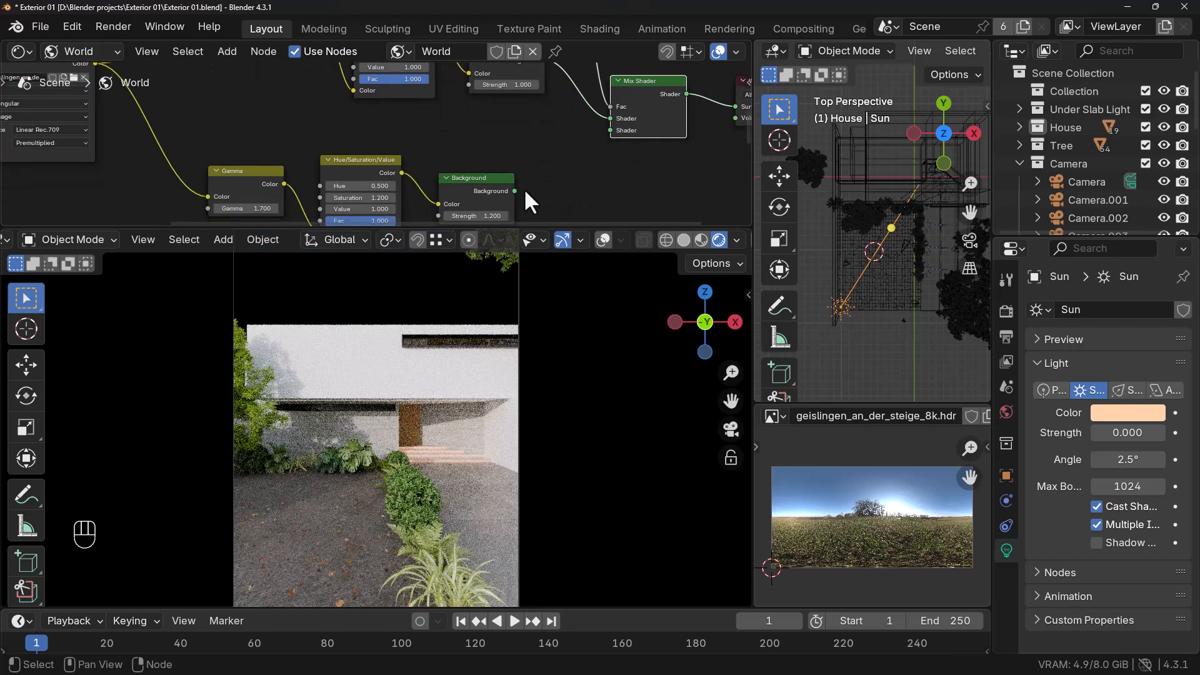
{"action": "left_click_drag", "start_coordinate": [513, 190], "coordinate": [609, 131]}
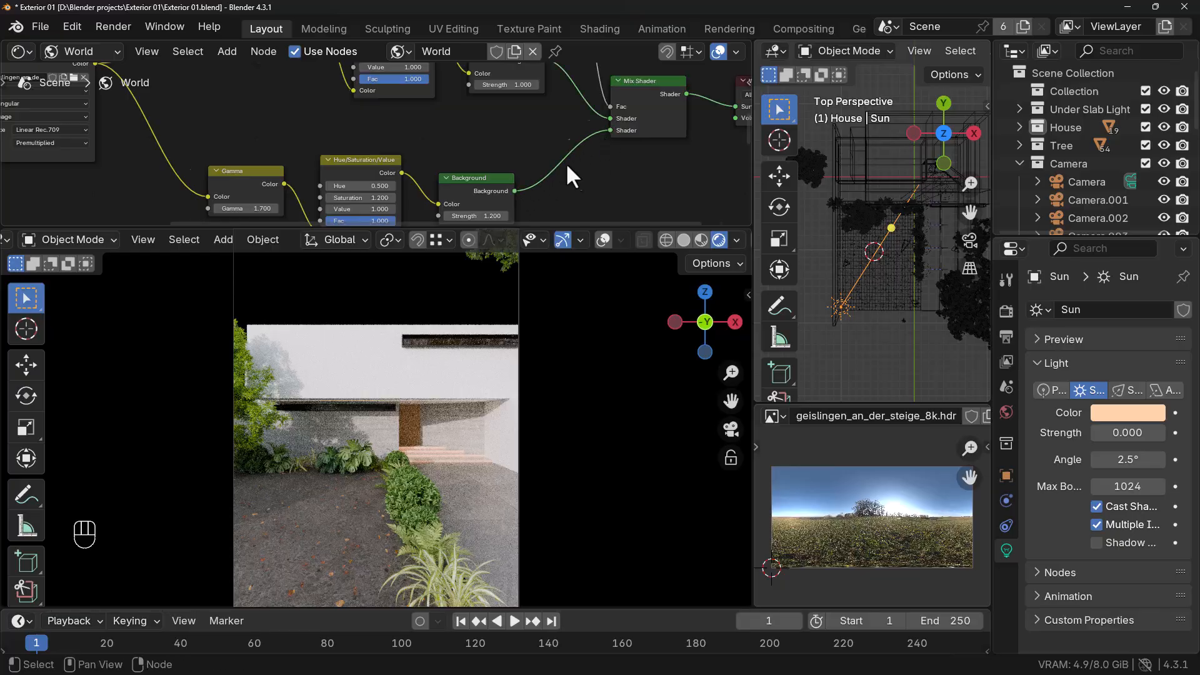
Review the complete world node tree, from the Texture Coordinate node through both Background branches to the World Output.
{"action": "scroll", "coordinate": [560, 159], "scroll_direction": "down", "scroll_amount": 6}
{"action": "scroll", "coordinate": [302, 122], "scroll_direction": "down", "scroll_amount": 2}
{"action": "middle_click_drag", "start_coordinate": [304, 123], "coordinate": [327, 124]}
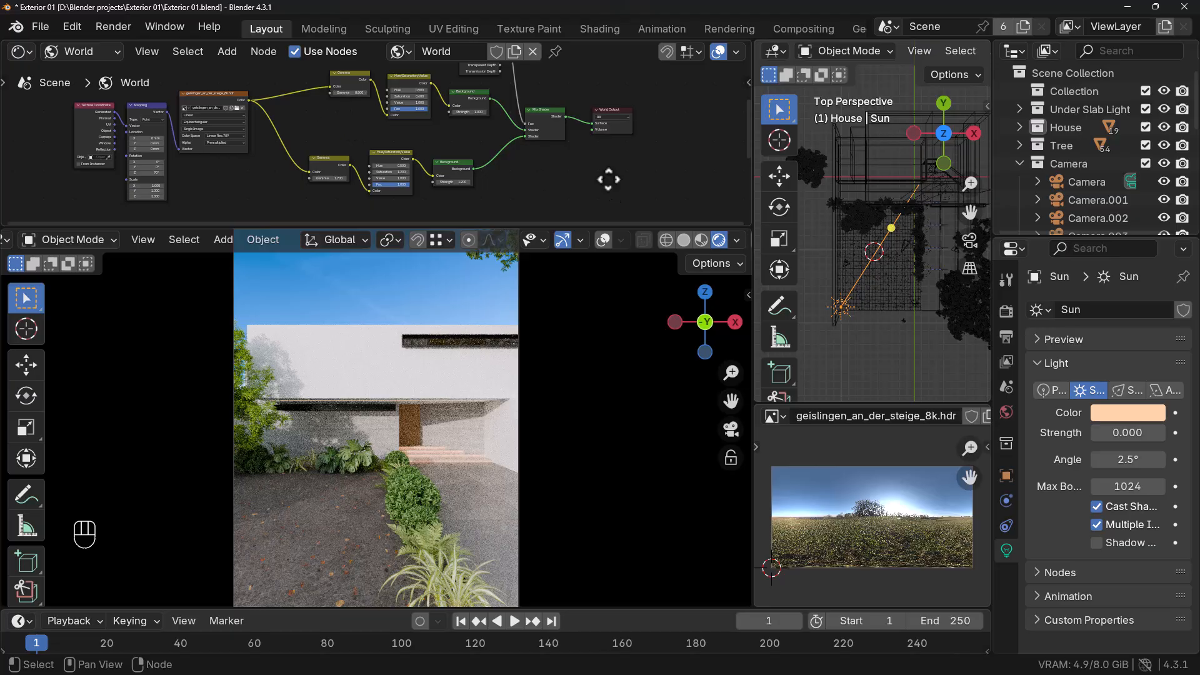
{"action": "middle_click_drag", "start_coordinate": [610, 163], "coordinate": [606, 184]}
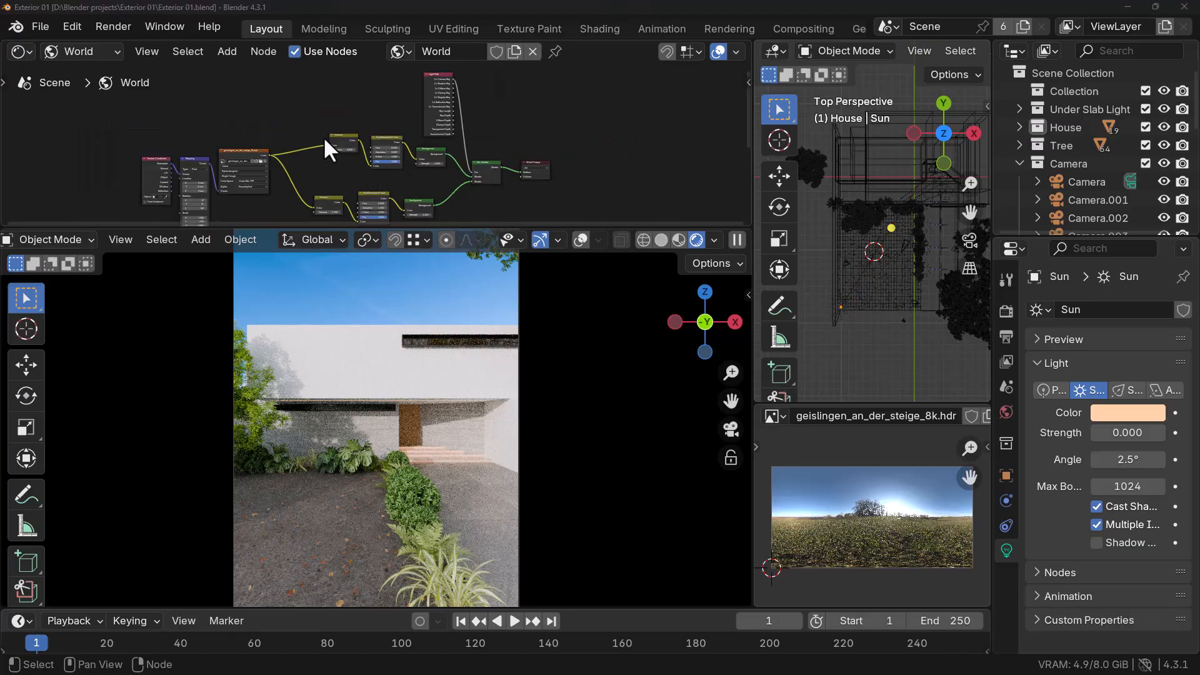
{"action": "scroll", "coordinate": [337, 144], "scroll_direction": "up", "scroll_amount": 2}
{"action": "middle_click_drag", "start_coordinate": [393, 177], "coordinate": [402, 179]}
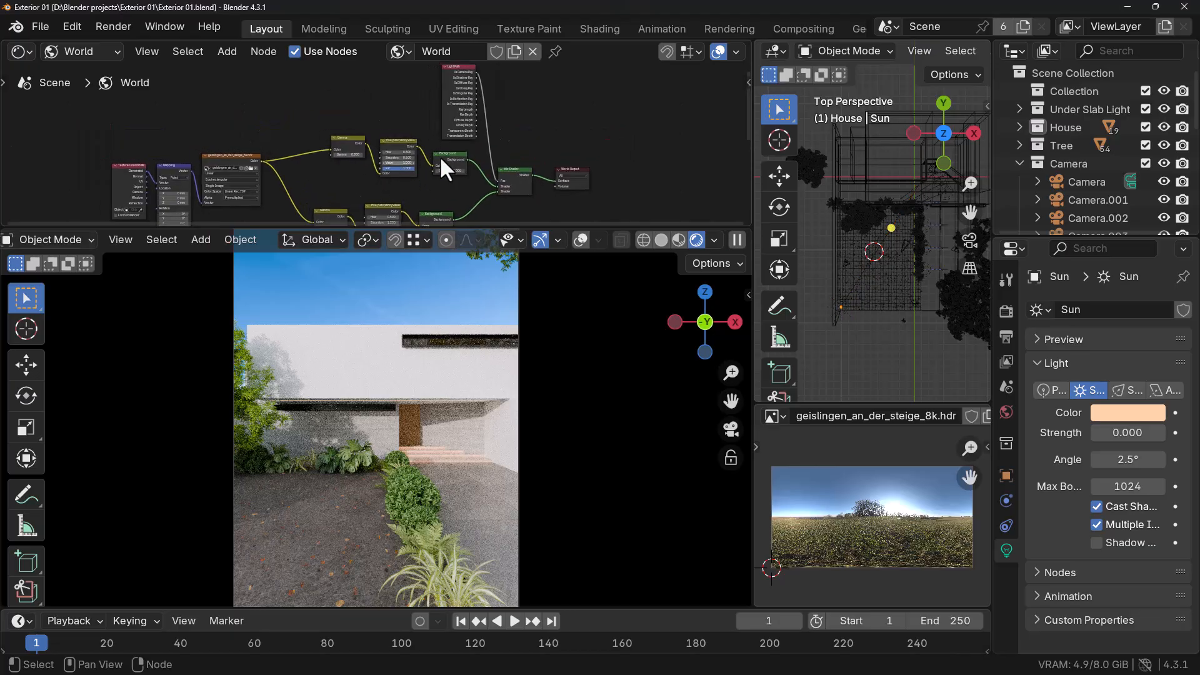
Bring the image A copy.jpg into view, examine it maximized, and move its restored window away from the scene.
{"action": "left_click_drag", "start_coordinate": [0, 69], "coordinate": [605, 114]}
{"action": "left_click", "coordinate": [840, 115]}
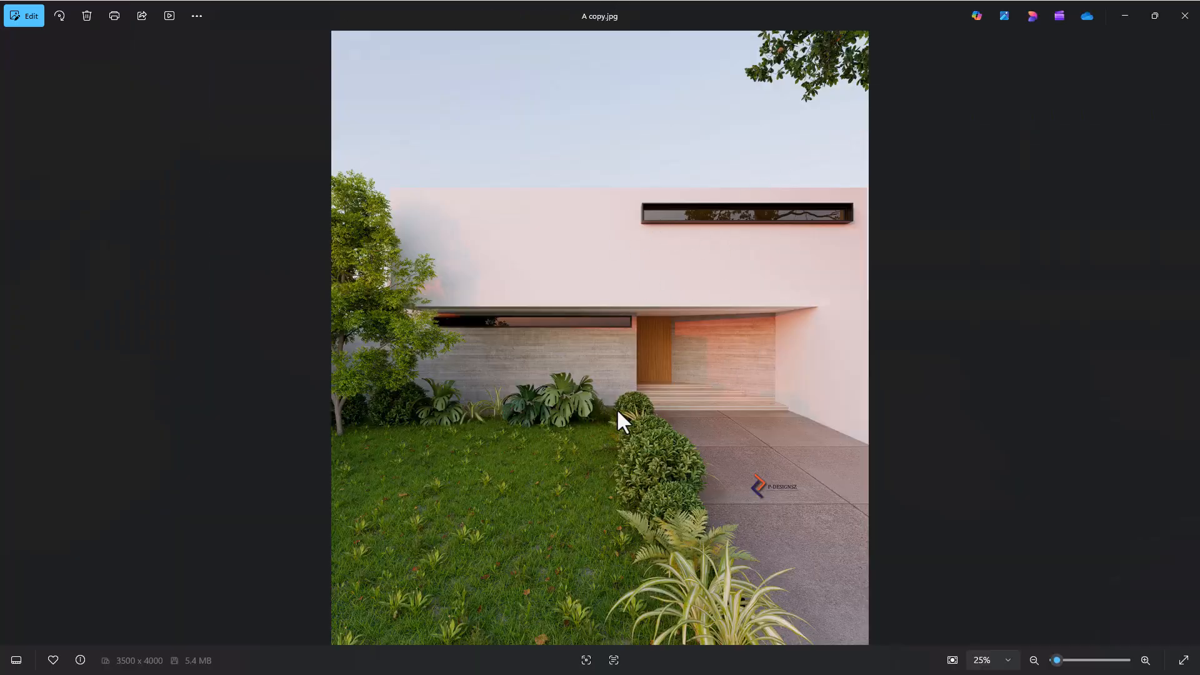
{"action": "left_click", "coordinate": [1154, 20]}
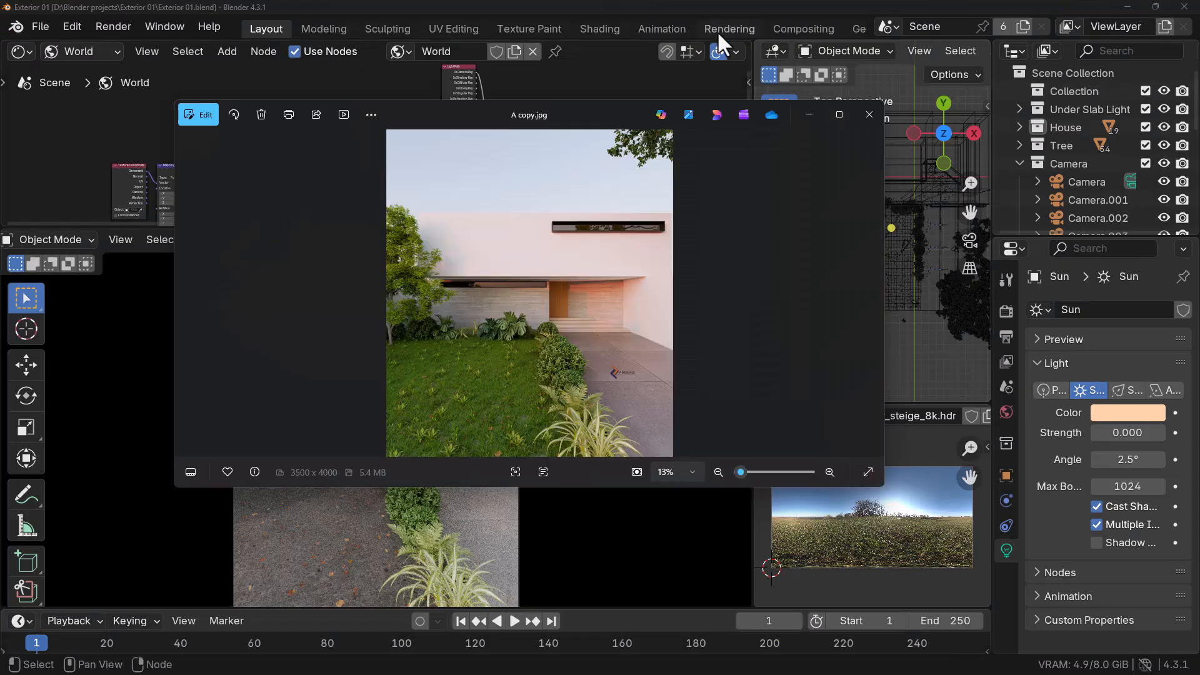
{"action": "left_click_drag", "start_coordinate": [605, 119], "coordinate": [0, 250]}
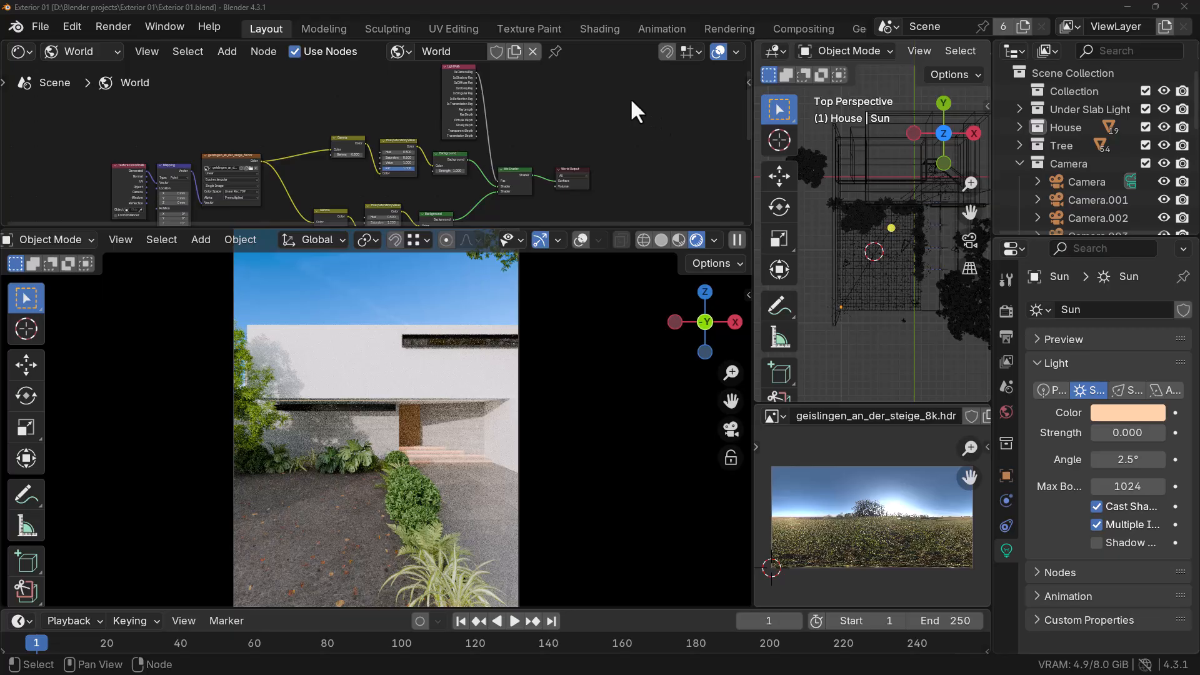
Switch the camera viewport to Solid shading.
{"action": "middle_click_drag", "start_coordinate": [609, 157], "coordinate": [597, 141]}
{"action": "middle_click_drag", "start_coordinate": [565, 183], "coordinate": [571, 179]}
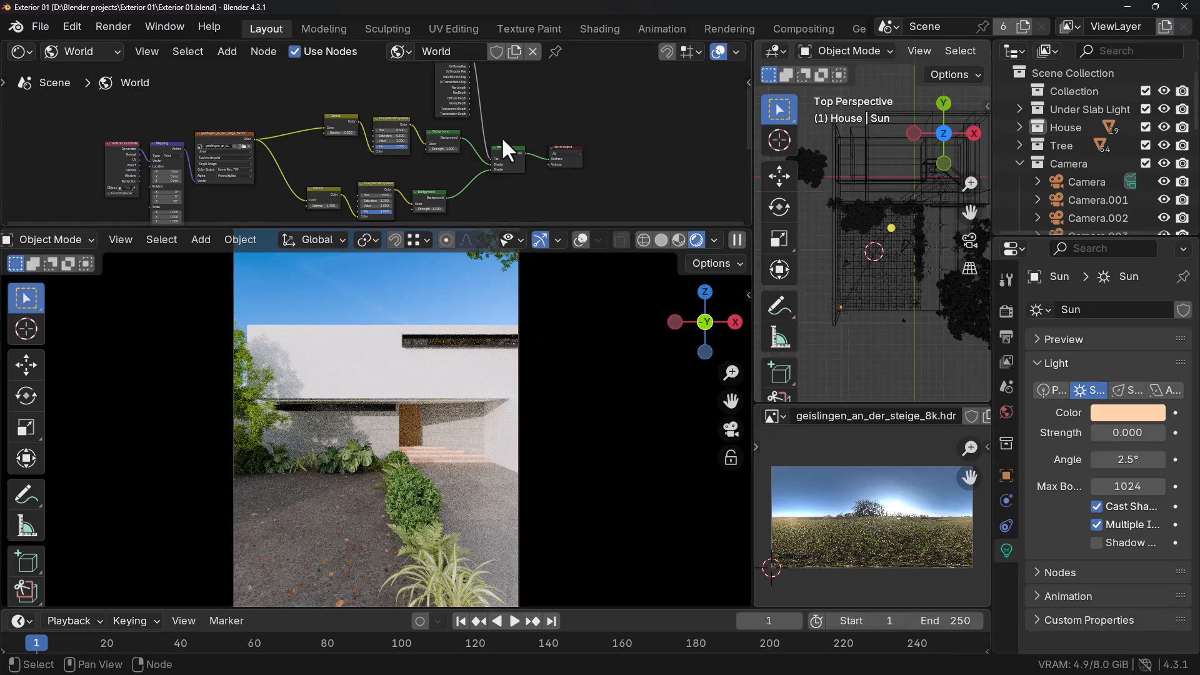
{"action": "middle_click_drag", "start_coordinate": [567, 194], "coordinate": [567, 185]}
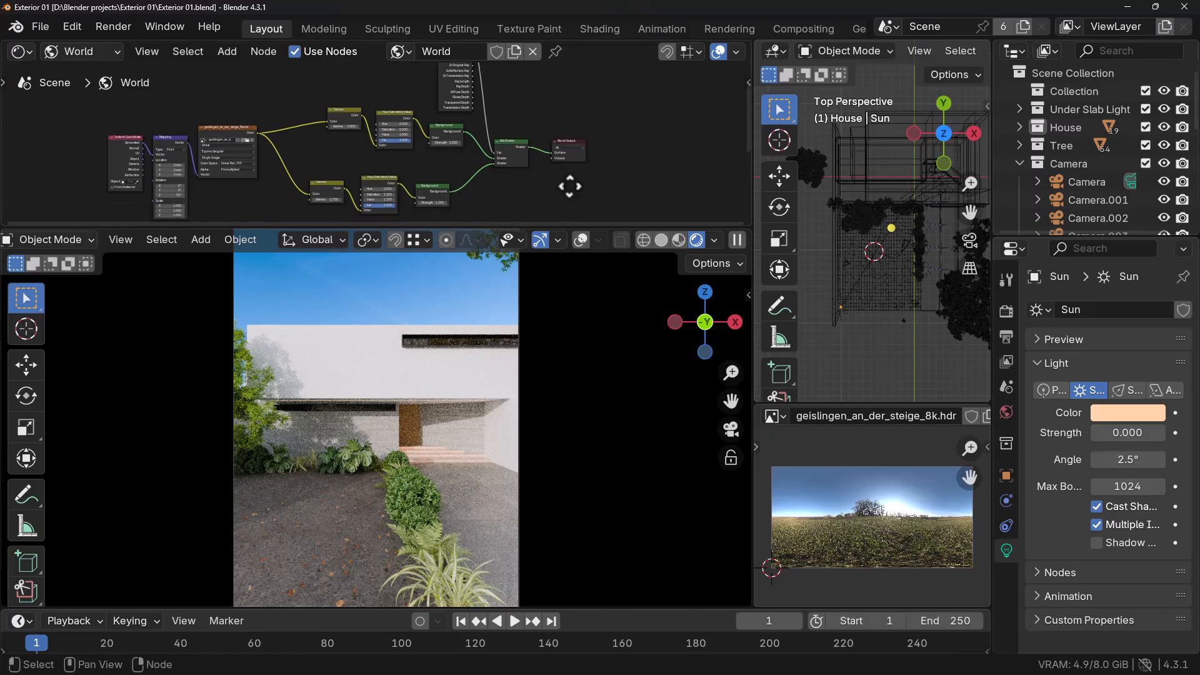
{"action": "left_click", "coordinate": [661, 240]}
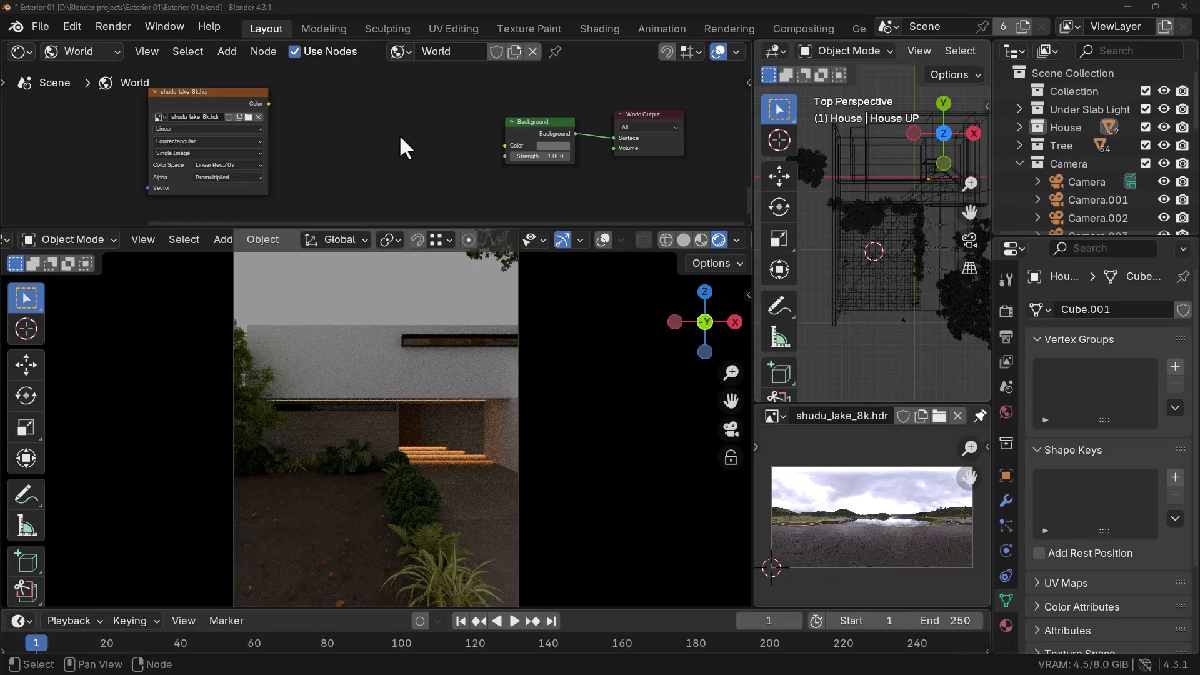
Connect the shudu_lake_8k.hdr texture's color to the Background color and add Texture Coordinate and Mapping nodes to the texture.
{"action": "middle_click_drag", "start_coordinate": [335, 123], "coordinate": [325, 128]}
{"action": "left_click_drag", "start_coordinate": [245, 100], "coordinate": [494, 150]}
{"action": "middle_click_drag", "start_coordinate": [410, 175], "coordinate": [392, 126]}
{"action": "key", "text": "ctrl+t"}
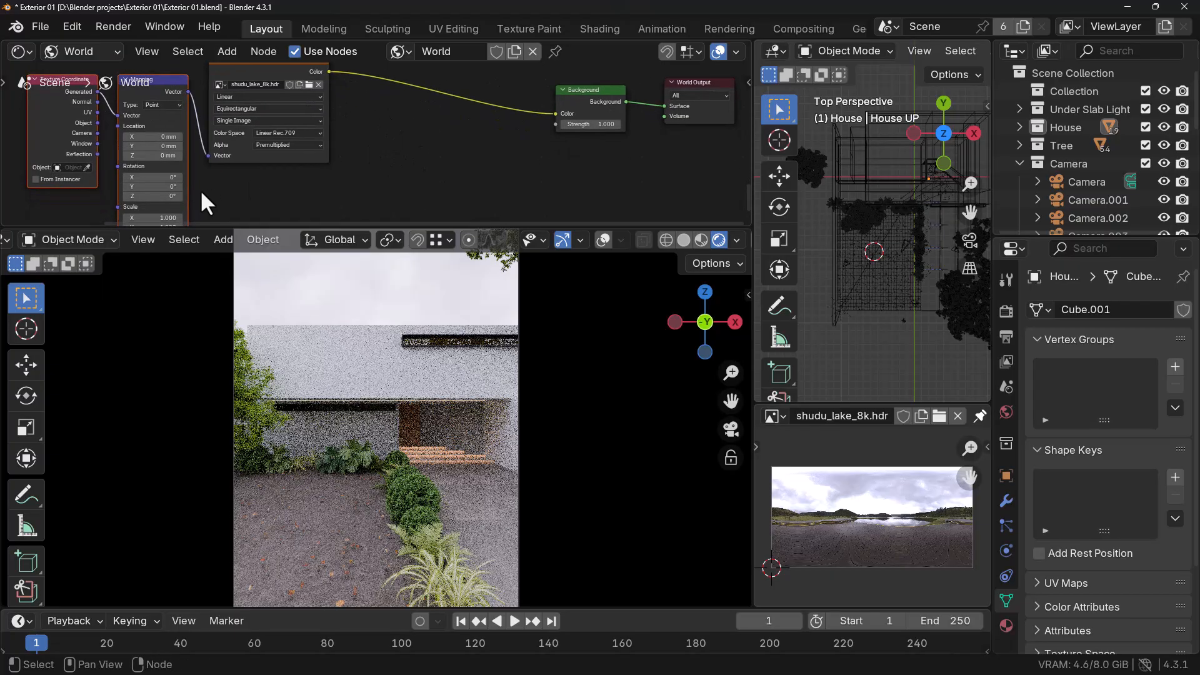
Set the Mapping node's Z rotation to 30° for the shudu_lake_8k.hdr environment.
{"action": "scroll", "coordinate": [195, 190], "scroll_direction": "up", "scroll_amount": 1}
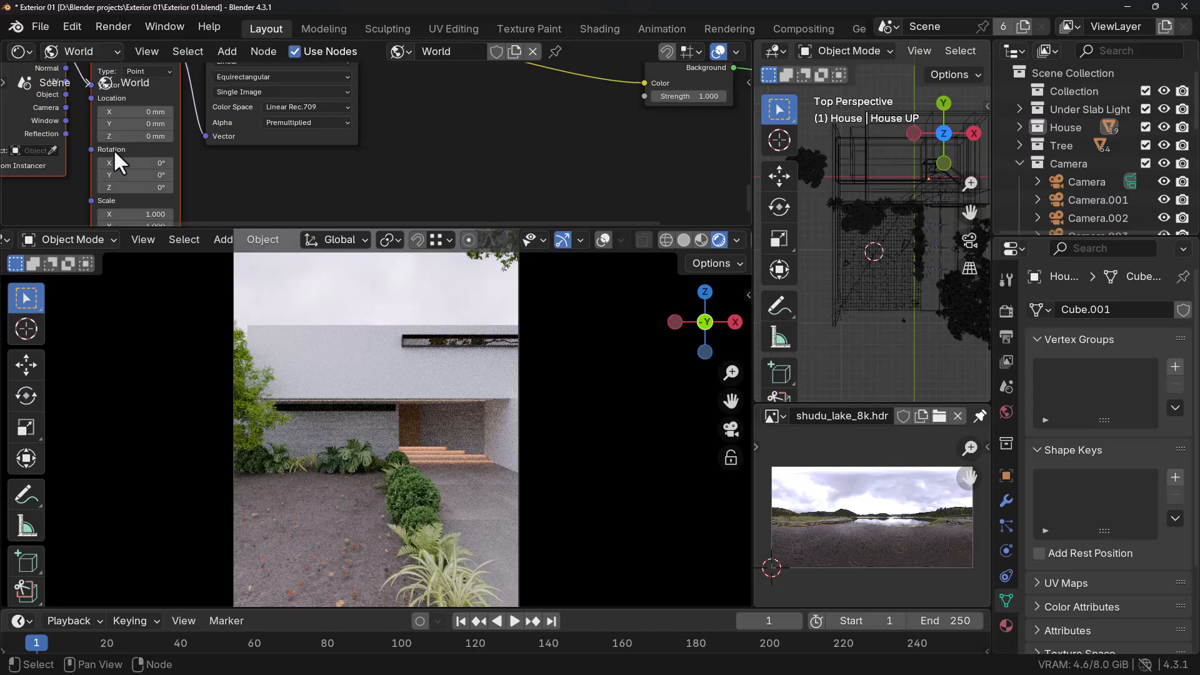
{"action": "left_click", "coordinate": [148, 188]}
{"action": "type", "text": "90"}
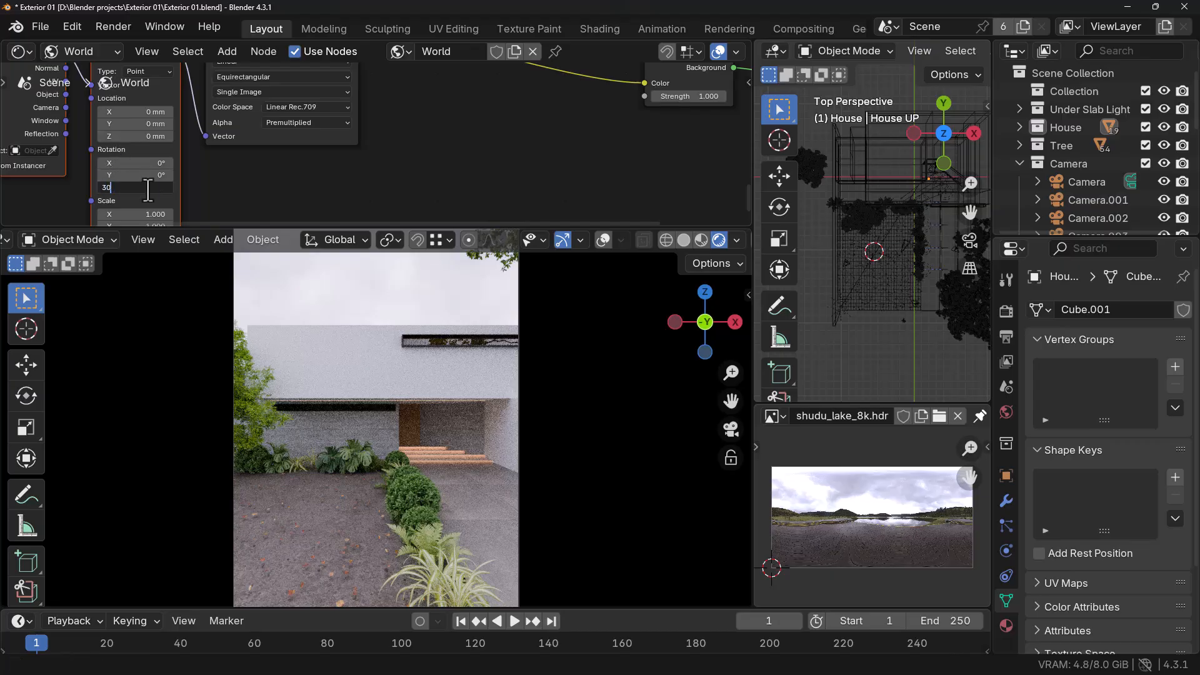
{"action": "key", "text": "Return"}
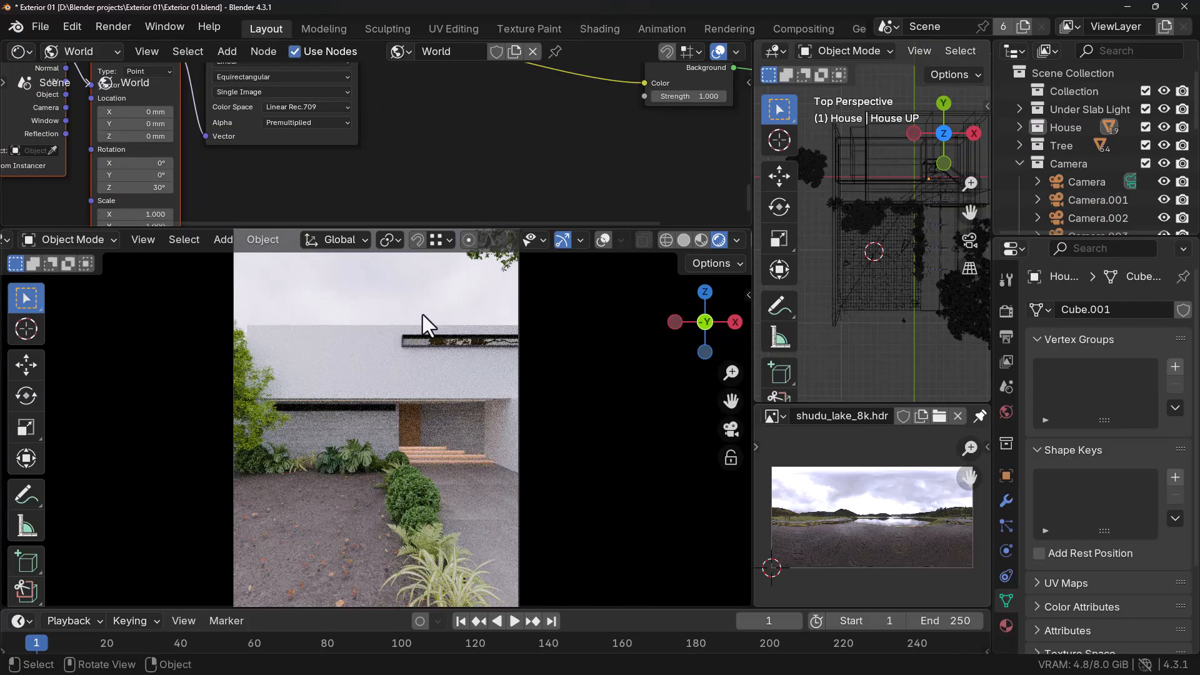
Insert a Gamma node between the shudu_lake_8k.hdr texture and the Background node.
{"action": "scroll", "coordinate": [491, 150], "scroll_direction": "down", "scroll_amount": 5}
{"action": "middle_click_drag", "start_coordinate": [490, 148], "coordinate": [334, 153]}
{"action": "key", "text": "shift+a"}
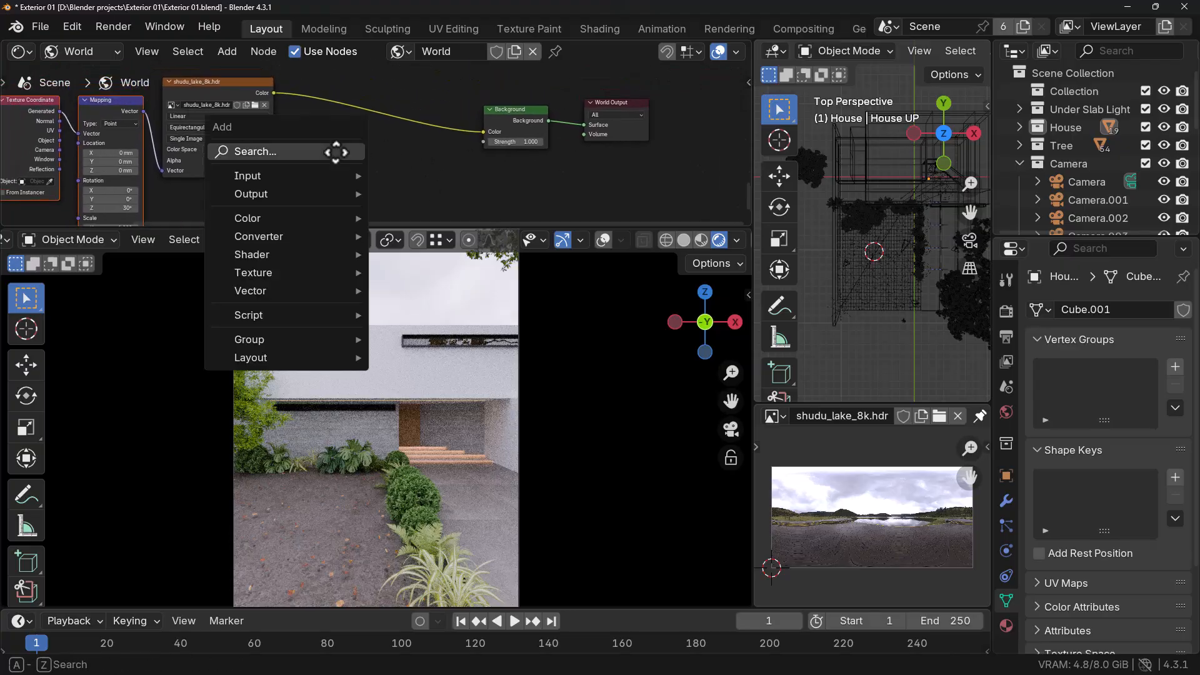
{"action": "type", "text": "gamm"}
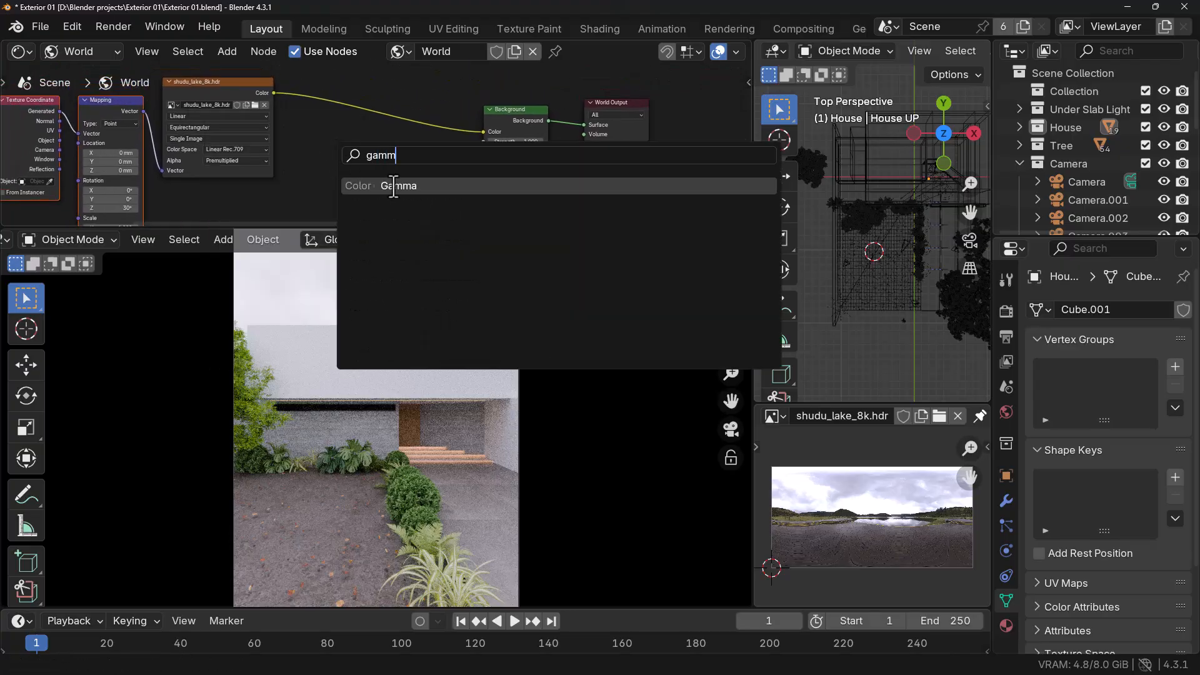
{"action": "key", "text": "Return"}
{"action": "left_click", "coordinate": [319, 82]}
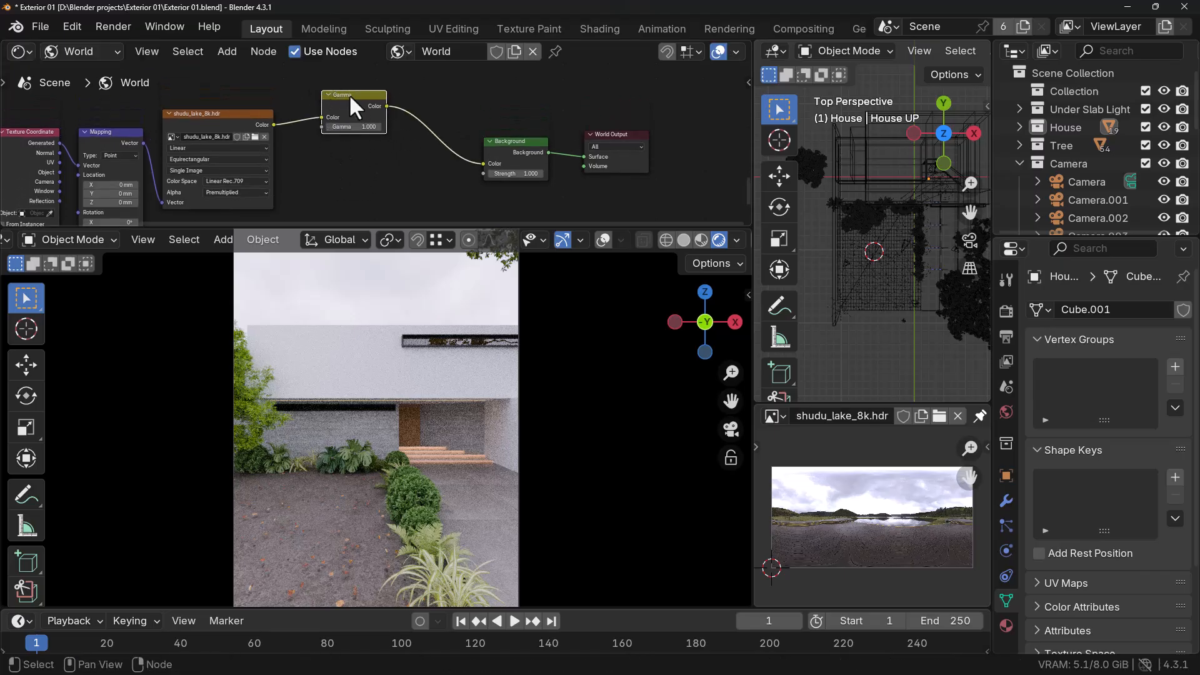
Raise the Gamma node's value to 1.5 and shift the Background node slightly.
{"action": "scroll", "coordinate": [375, 156], "scroll_direction": "up", "scroll_amount": 2}
{"action": "left_click", "coordinate": [376, 138]}
{"action": "left_click", "coordinate": [376, 138]}
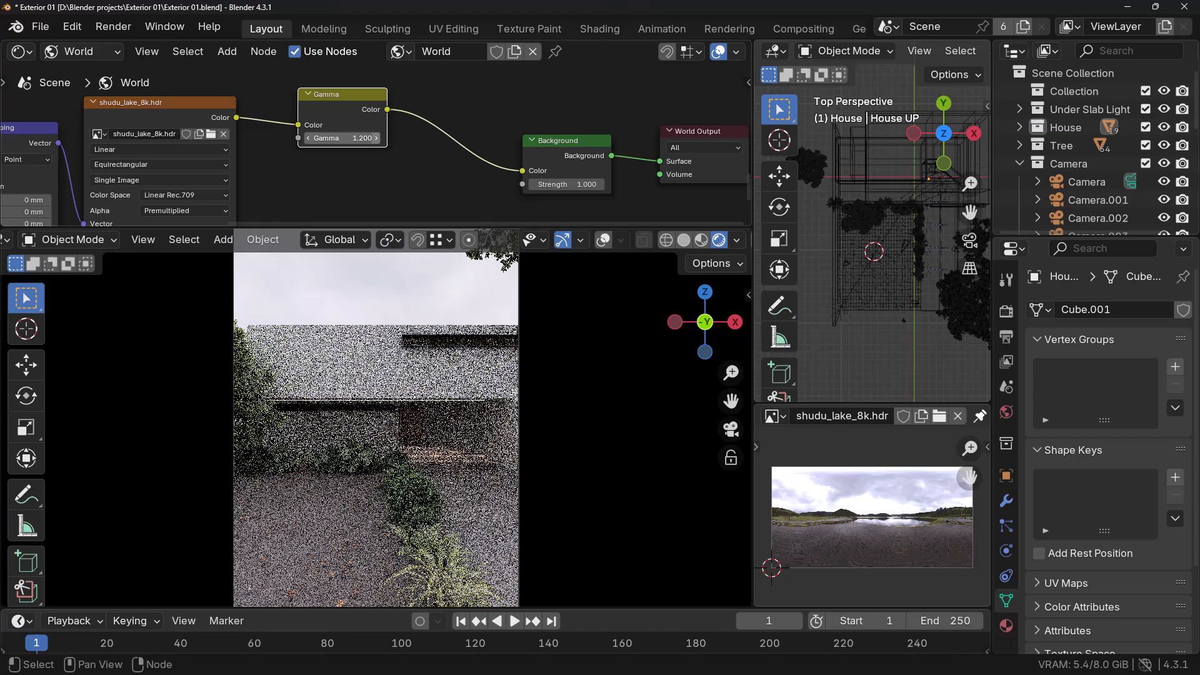
{"action": "left_click", "coordinate": [376, 138]}
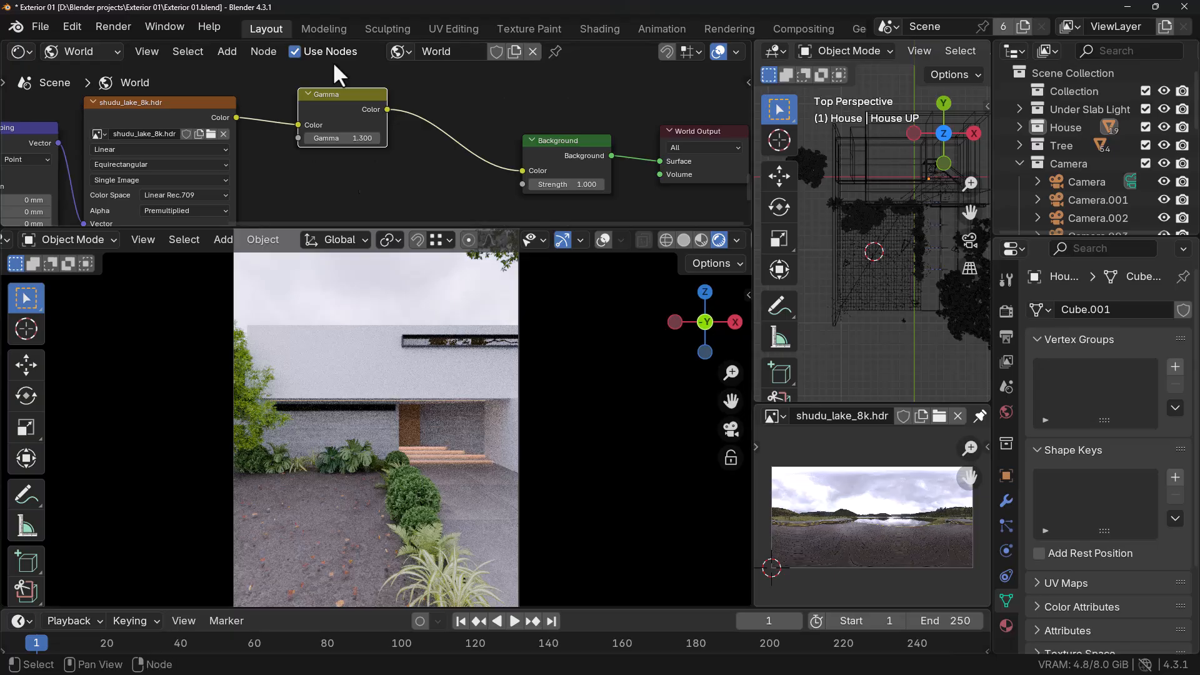
{"action": "middle_click_drag", "start_coordinate": [409, 149], "coordinate": [386, 148]}
{"action": "left_click_drag", "start_coordinate": [573, 126], "coordinate": [580, 122]}
{"action": "left_click", "coordinate": [351, 138]}
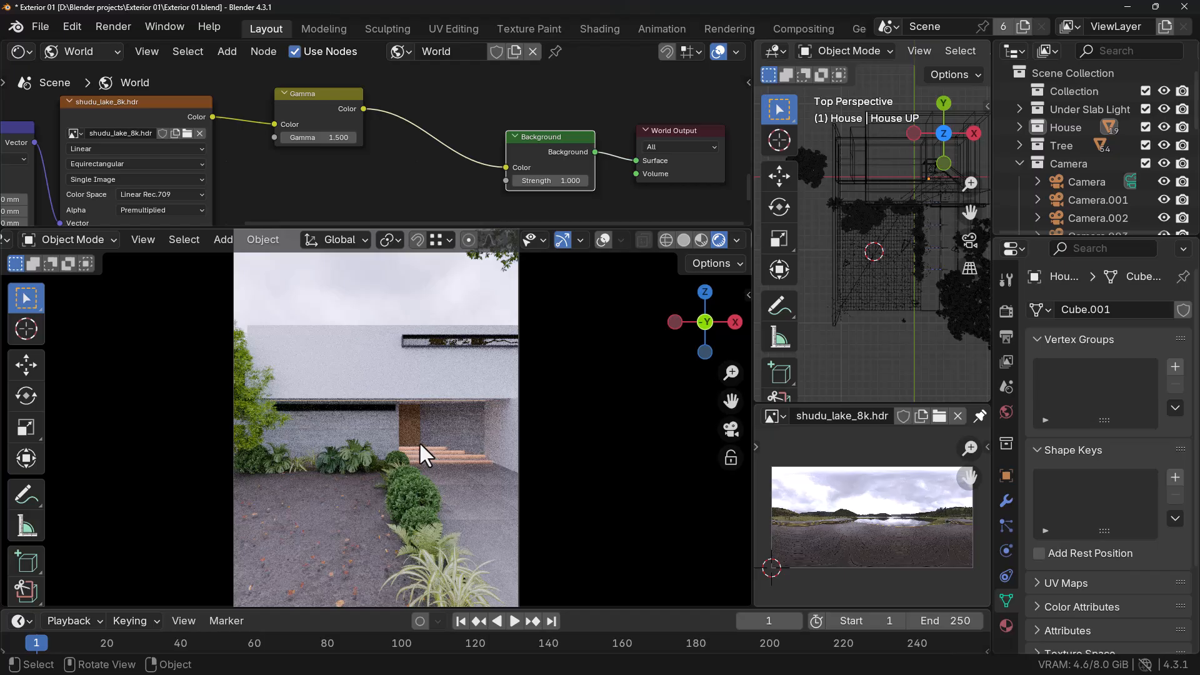
Nudge the Background node and insert a Hue/Saturation/Value node between it and the Gamma node.
{"action": "left_click_drag", "start_coordinate": [546, 152], "coordinate": [550, 150]}
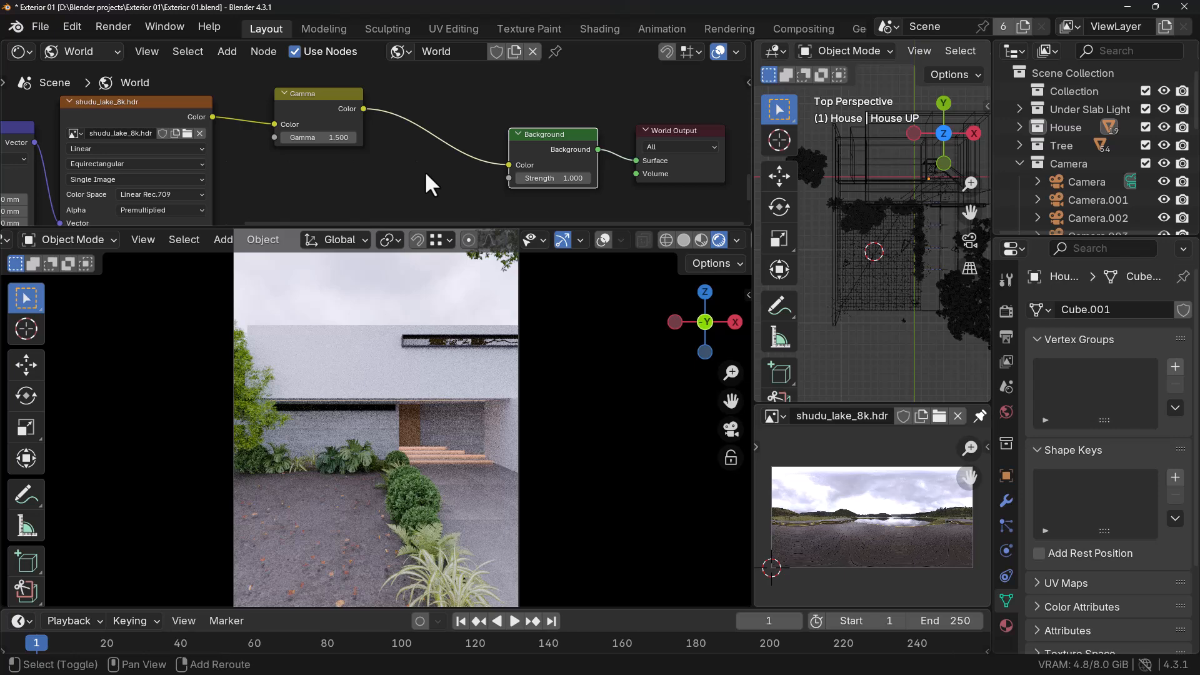
{"action": "key", "text": "shift+a"}
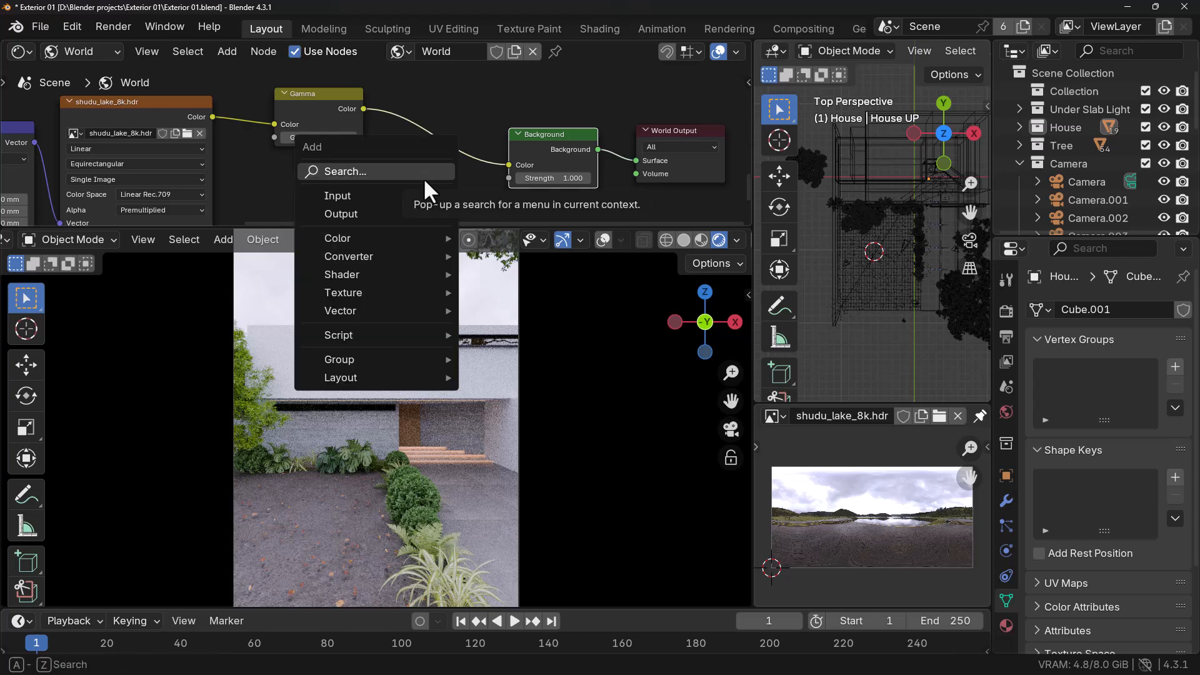
{"action": "type", "text": "hue"}
{"action": "key", "text": "Return"}
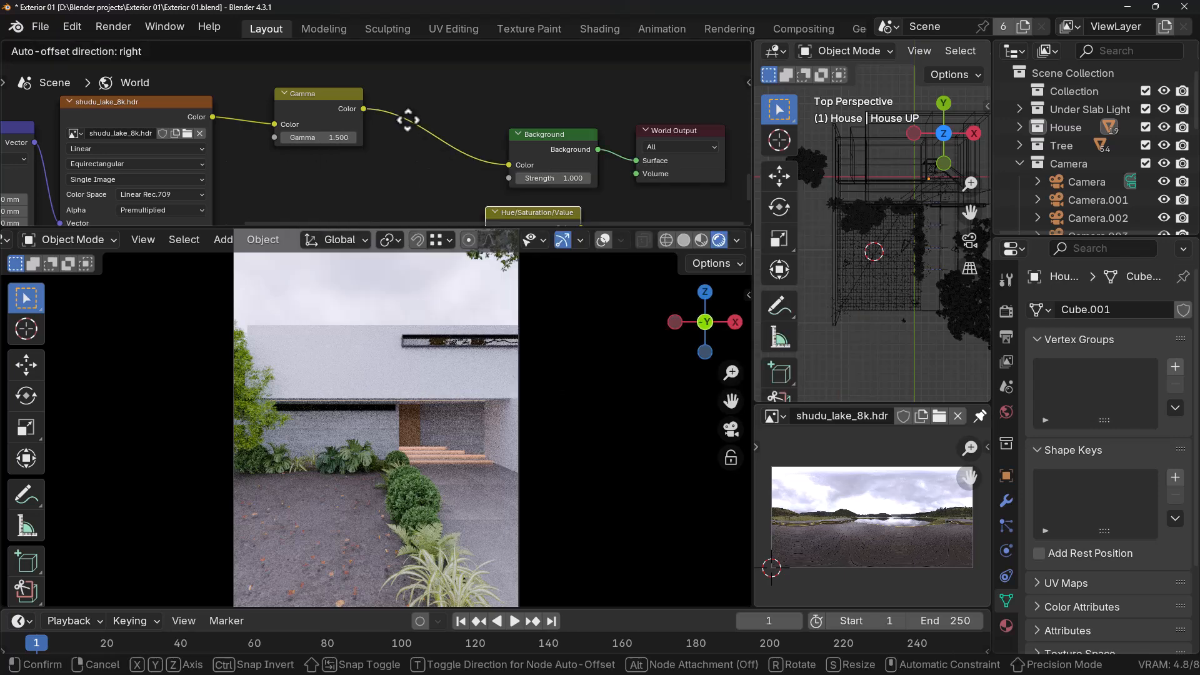
{"action": "left_click", "coordinate": [449, 168]}
Place the Hue/Saturation/Value node on the link between Gamma and Background and set its Saturation to 0.6.
{"action": "left_click", "coordinate": [415, 147]}
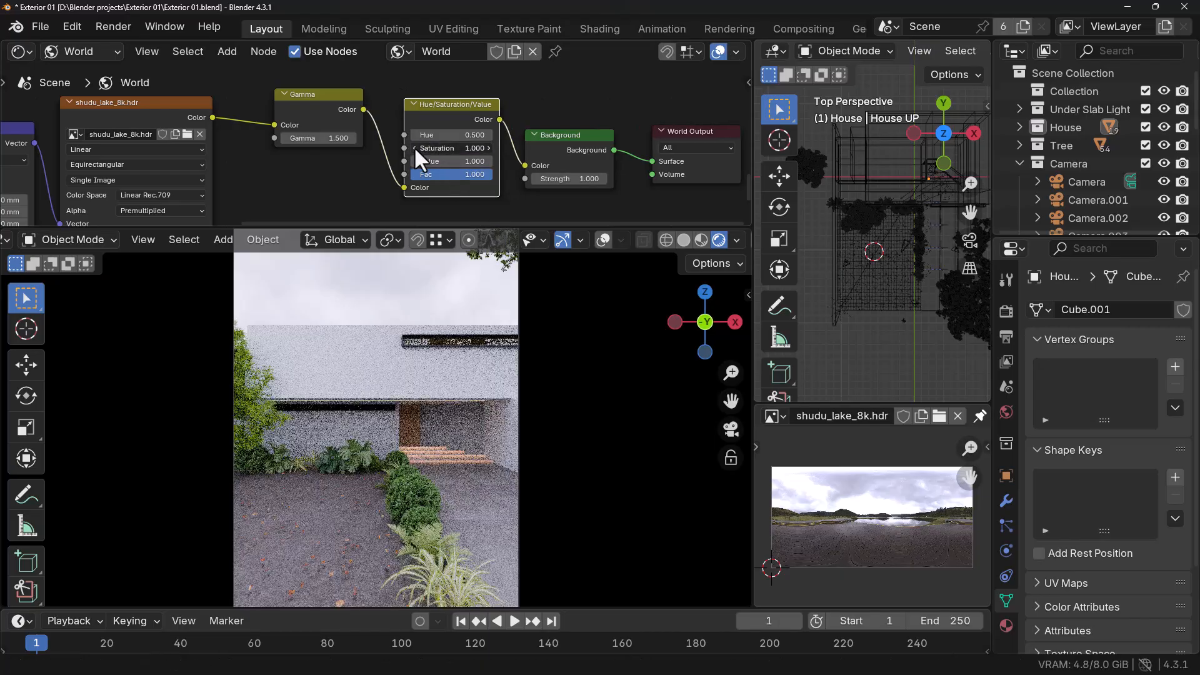
{"action": "left_click", "coordinate": [414, 147]}
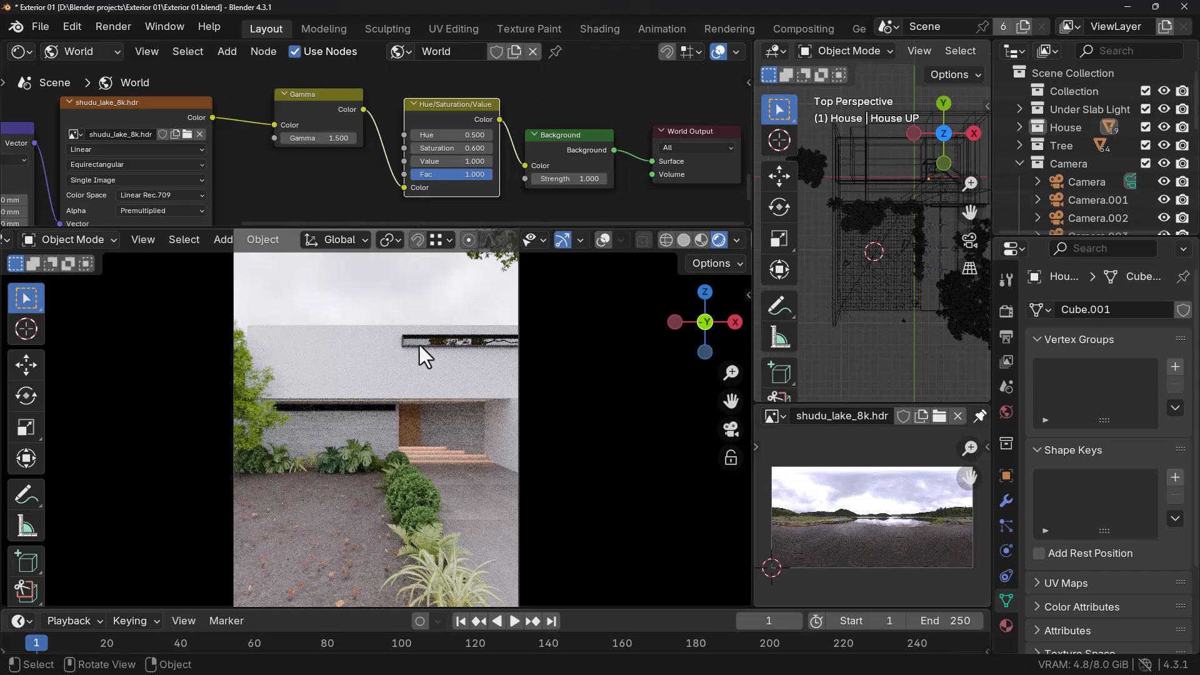
Raise the Gamma node's value to 1.7 and then 1.9, and slightly reposition the Gamma and Hue/Saturation/Value nodes.
{"action": "left_click", "coordinate": [351, 137]}
{"action": "left_click", "coordinate": [351, 138]}
{"action": "left_click_drag", "start_coordinate": [343, 96], "coordinate": [332, 99]}
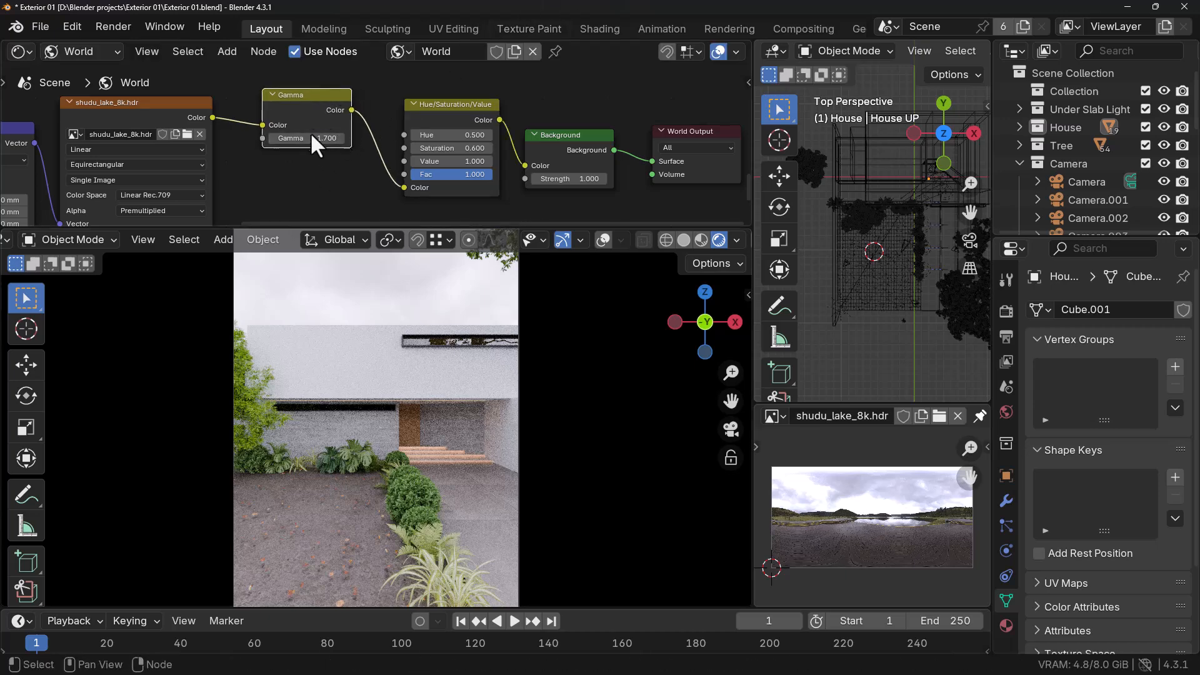
{"action": "left_click_drag", "start_coordinate": [320, 98], "coordinate": [326, 112]}
{"action": "scroll", "coordinate": [328, 183], "scroll_direction": "up", "scroll_amount": 1}
{"action": "scroll", "coordinate": [330, 172], "scroll_direction": "up", "scroll_amount": 2}
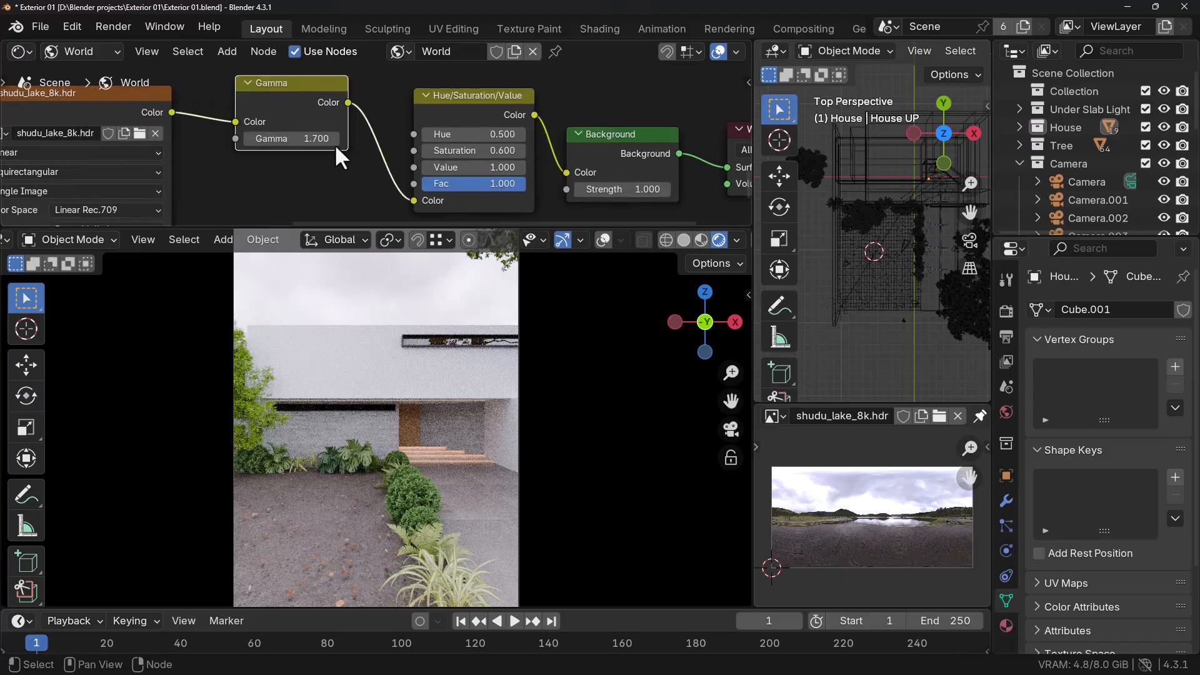
{"action": "left_click", "coordinate": [334, 138]}
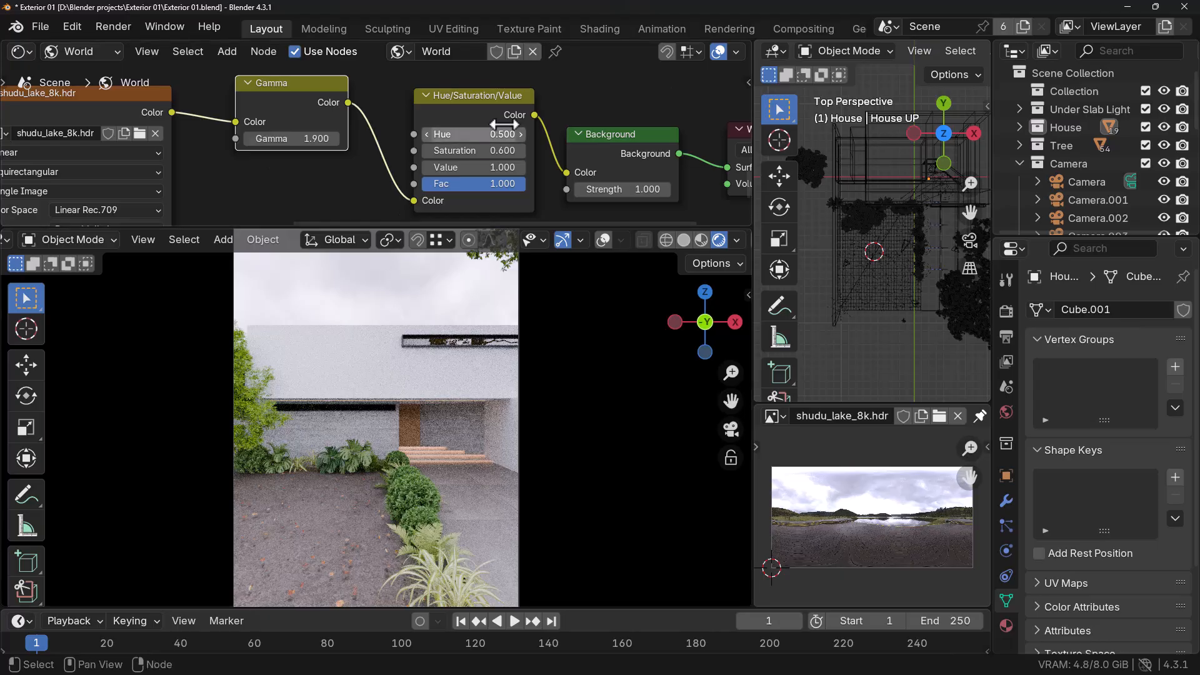
{"action": "left_click_drag", "start_coordinate": [468, 102], "coordinate": [464, 96]}
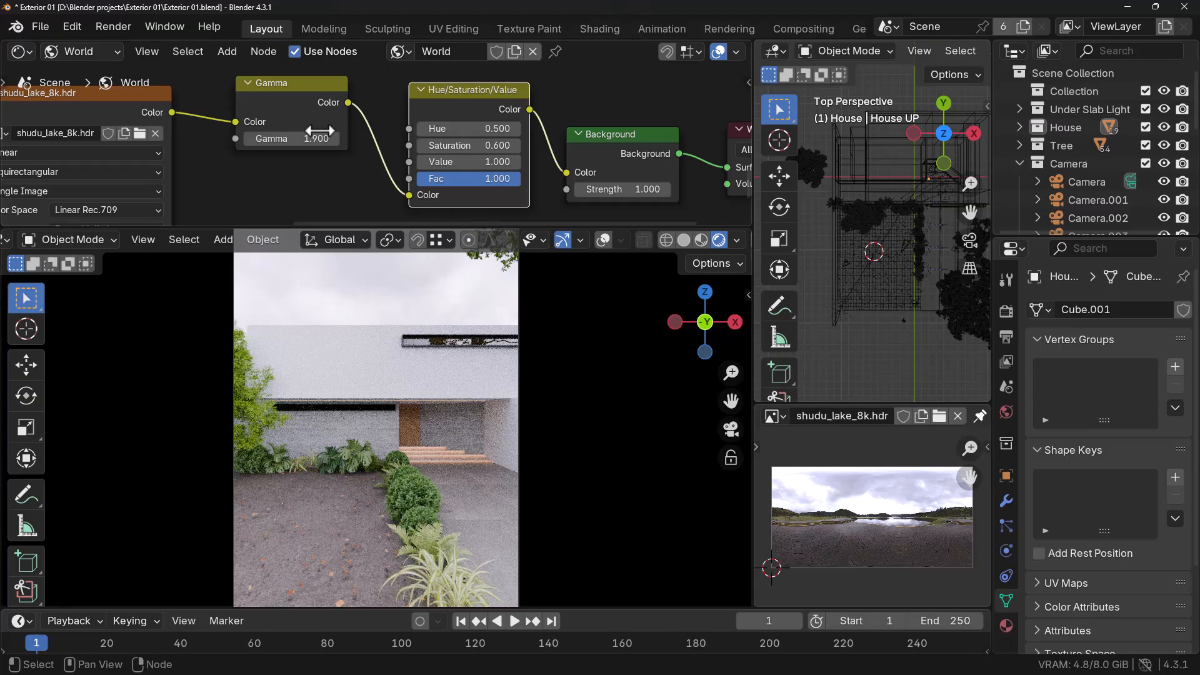
Set the Gamma node's value to 2.0.
{"action": "scroll", "coordinate": [335, 164], "scroll_direction": "down", "scroll_amount": 1}
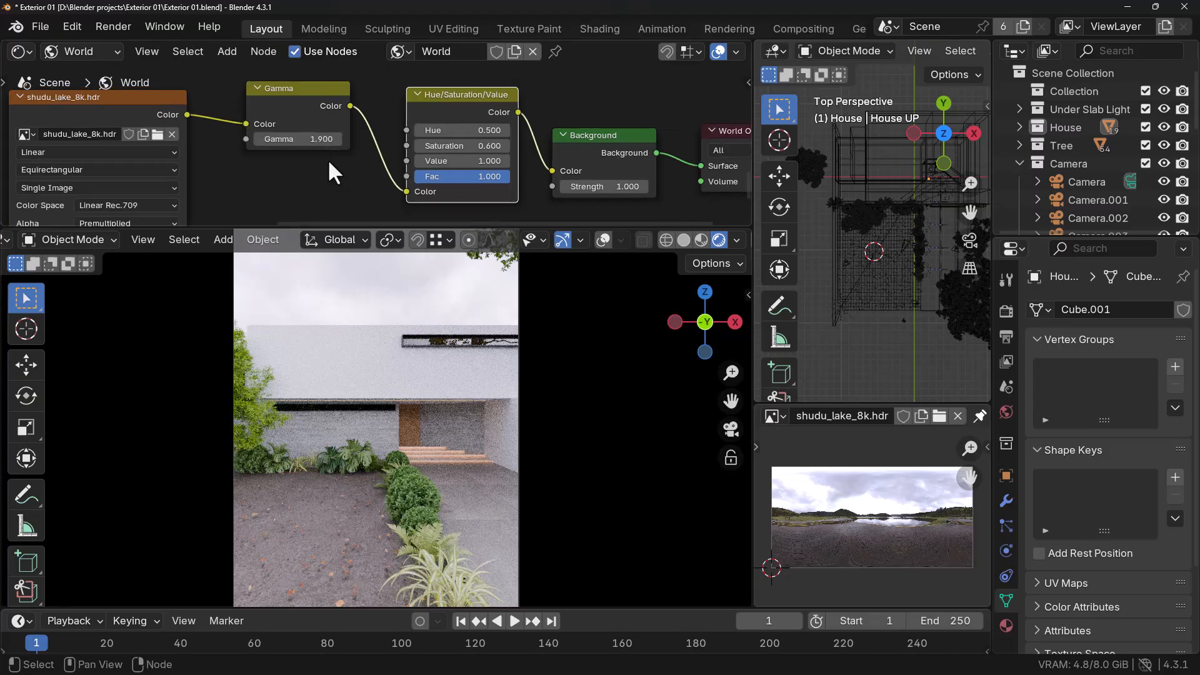
{"action": "middle_click_drag", "start_coordinate": [291, 208], "coordinate": [358, 183]}
{"action": "scroll", "coordinate": [310, 158], "scroll_direction": "down", "scroll_amount": 2}
{"action": "scroll", "coordinate": [340, 159], "scroll_direction": "down", "scroll_amount": 3}
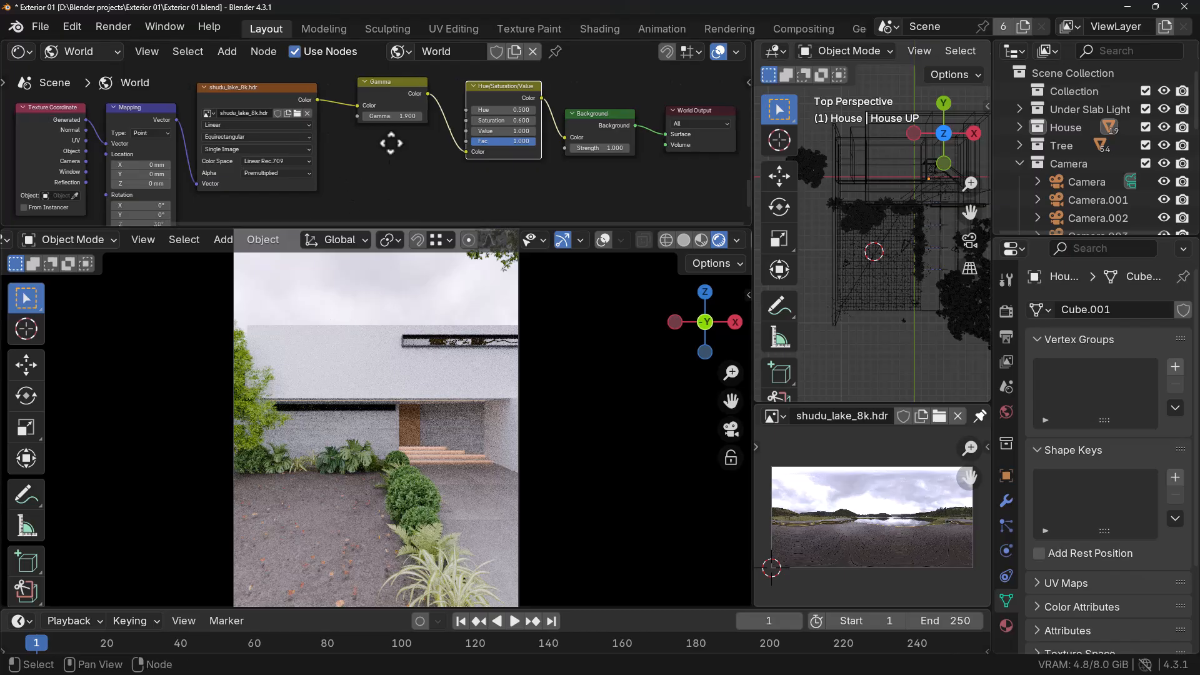
{"action": "scroll", "coordinate": [395, 152], "scroll_direction": "up", "scroll_amount": 3}
{"action": "left_click", "coordinate": [431, 138]}
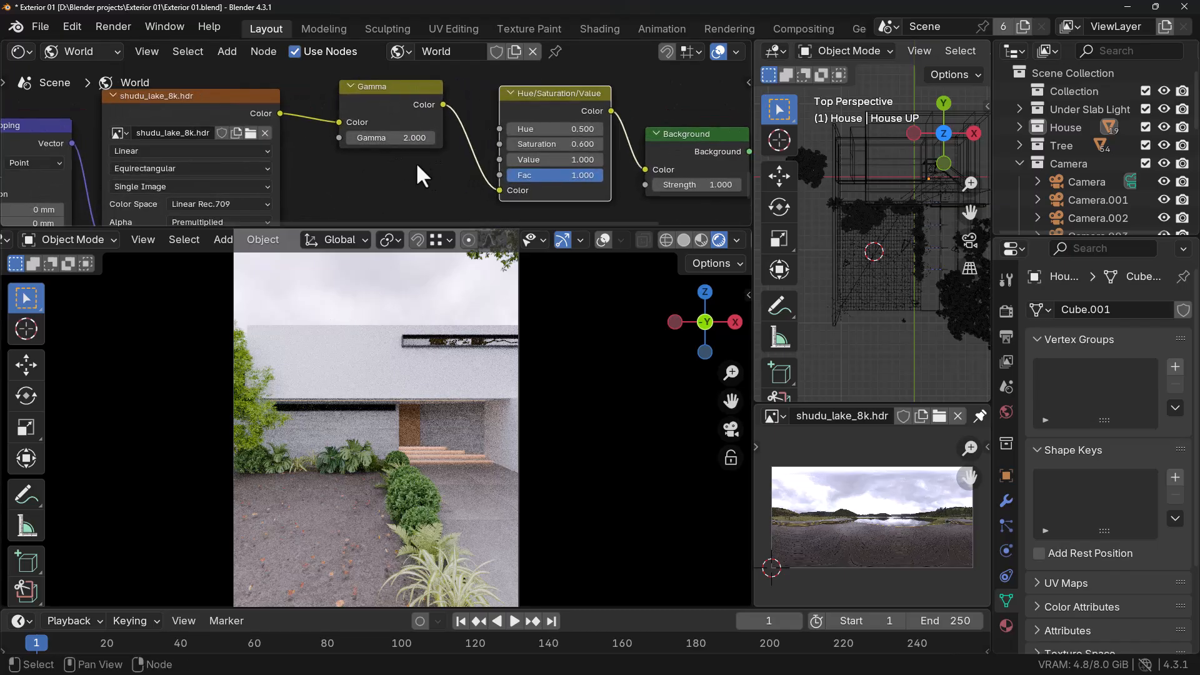
Check the HDRI surroundings outside the camera view, return to the camera, and try a Z rotation of 90° on the Mapping node.
{"action": "middle_click_drag", "start_coordinate": [418, 430], "coordinate": [407, 403]}
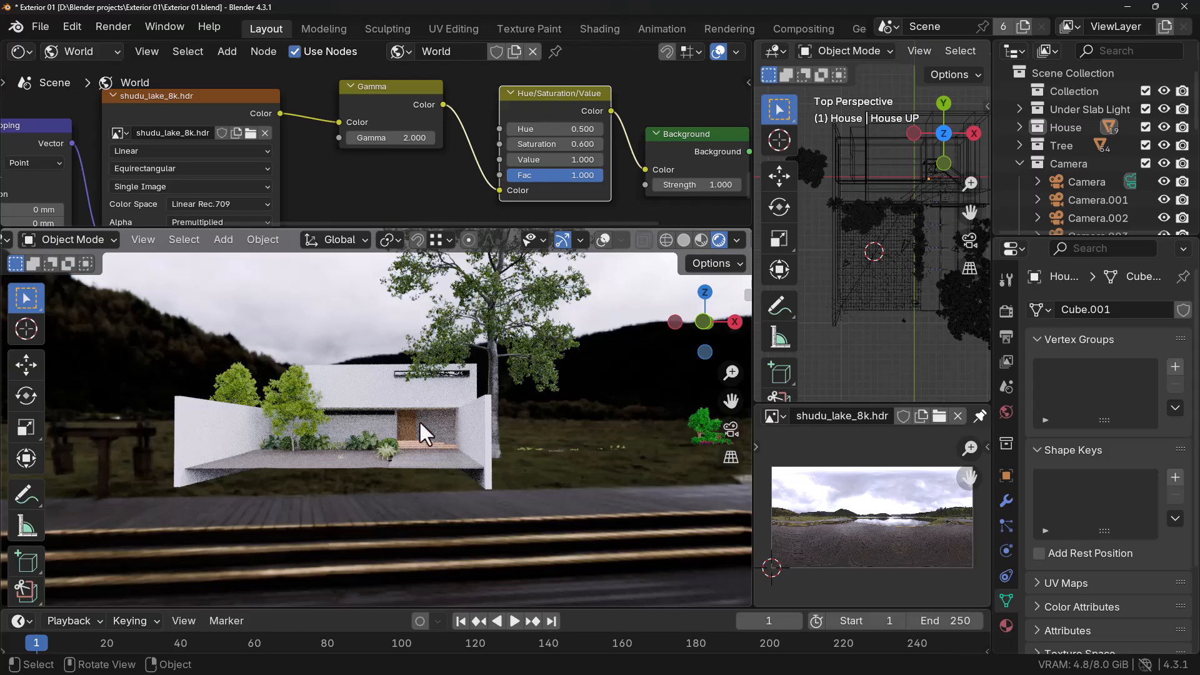
{"action": "key", "text": "KP_0"}
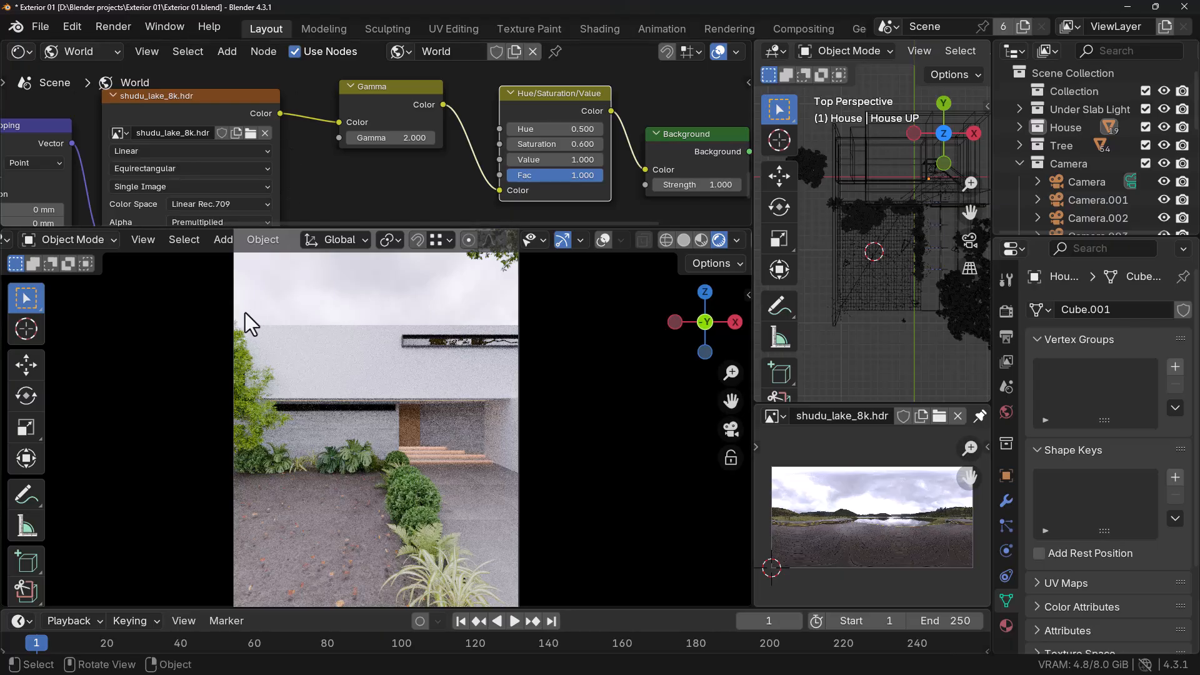
{"action": "key", "text": "Home"}
{"action": "middle_click_drag", "start_coordinate": [279, 191], "coordinate": [335, 134]}
{"action": "left_click", "coordinate": [207, 190]}
{"action": "type", "text": "90"}
{"action": "key", "text": "Return"}
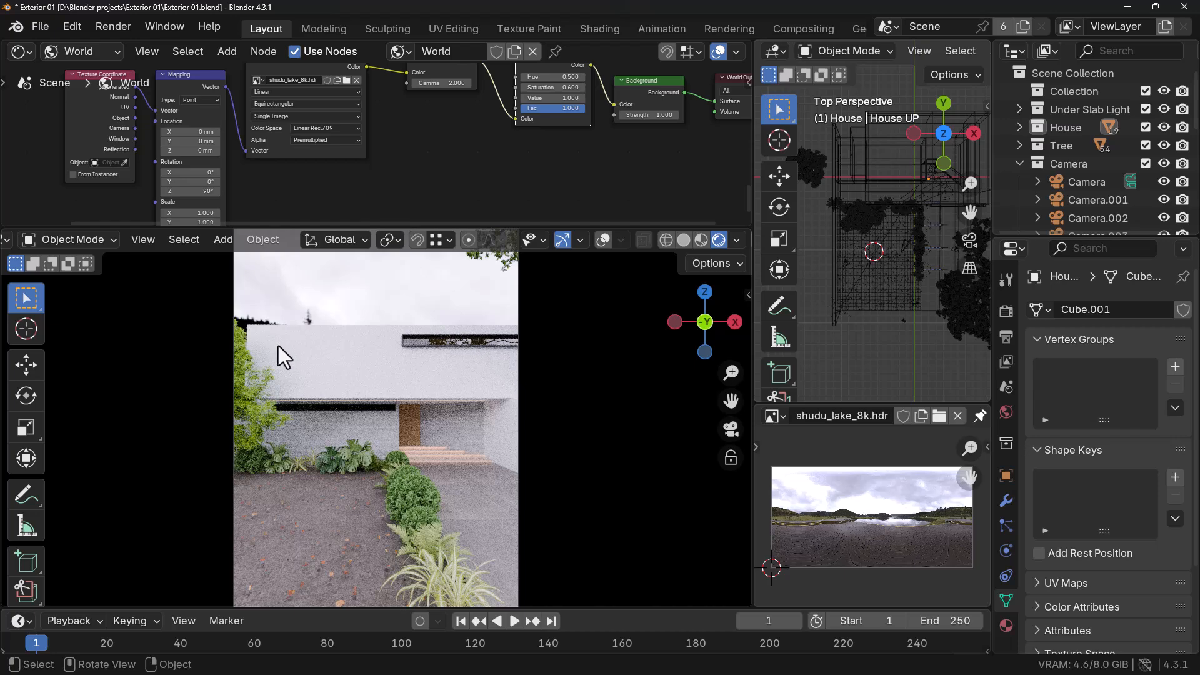
Compare Z rotations of 60° and 90° on the Mapping node for the shudu_lake_8k.hdr environment.
{"action": "left_click", "coordinate": [203, 190]}
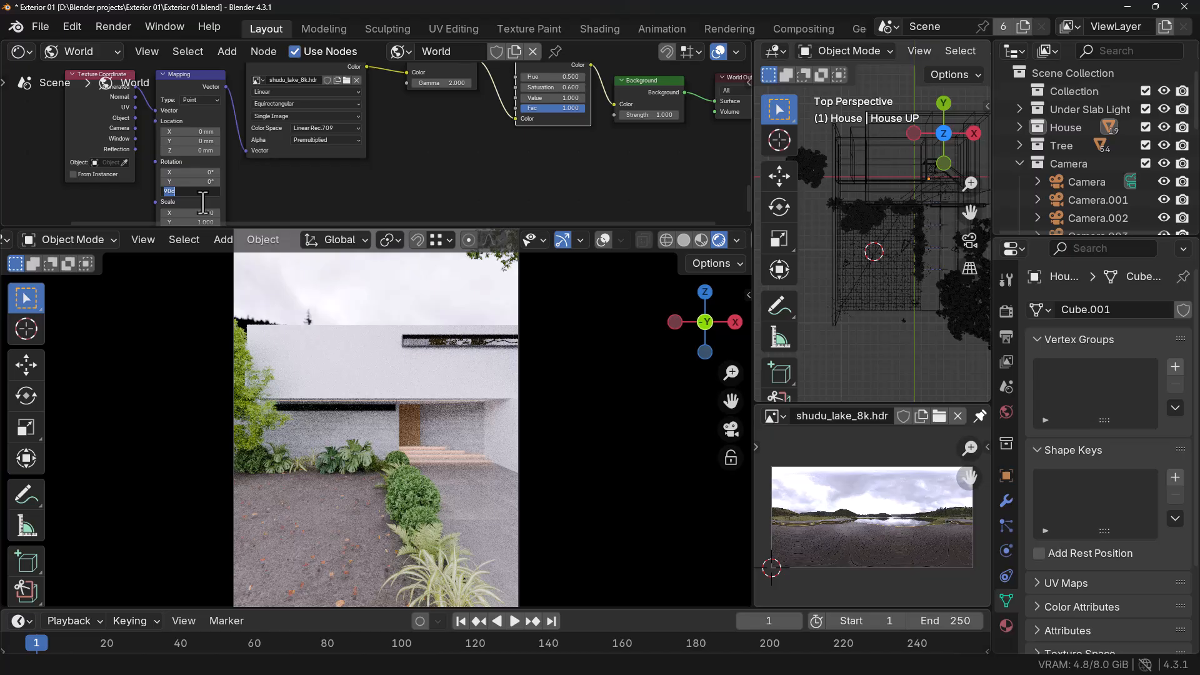
{"action": "type", "text": "40"}
{"action": "key", "text": "Return"}
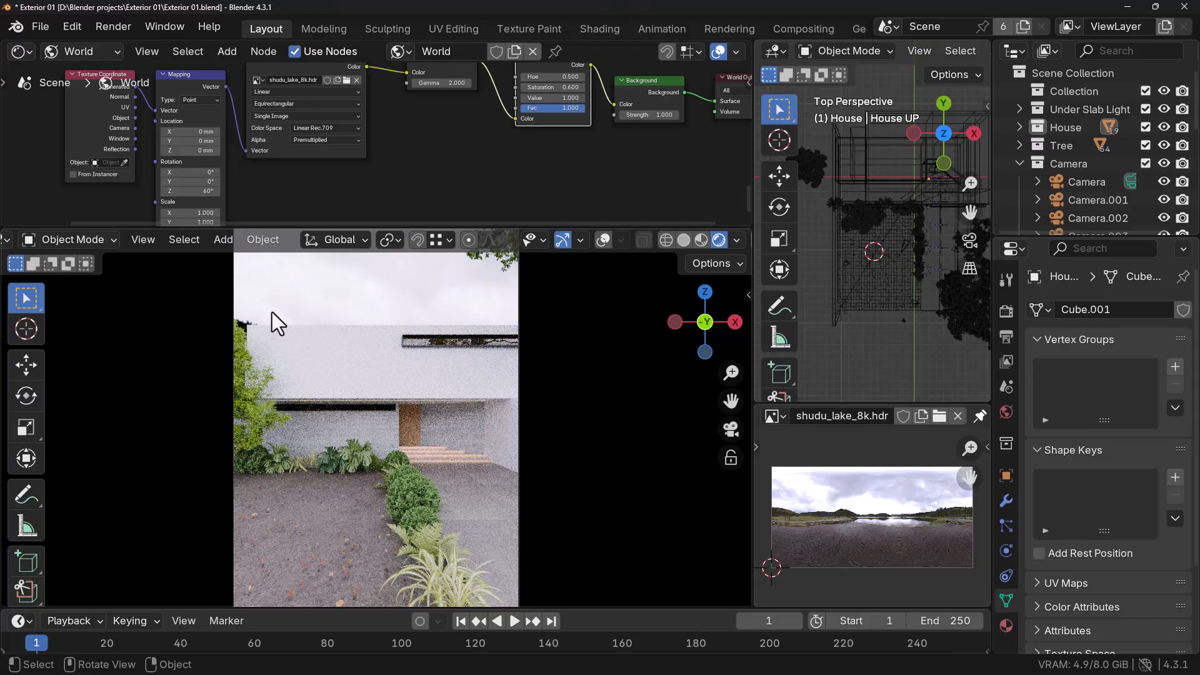
{"action": "left_click", "coordinate": [190, 191]}
{"action": "type", "text": "90"}
{"action": "key", "text": "Return"}
Set the Mapping node's Z rotation back to 30°.
{"action": "left_click", "coordinate": [199, 191]}
{"action": "type", "text": "30"}
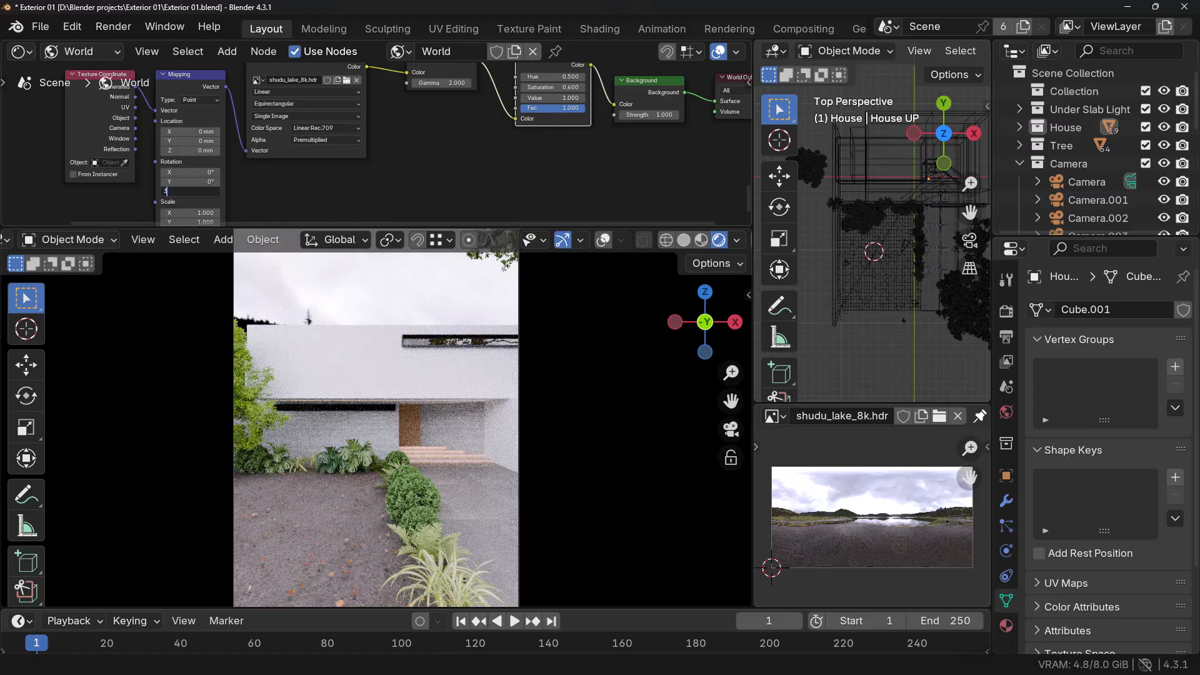
{"action": "key", "text": "Return"}
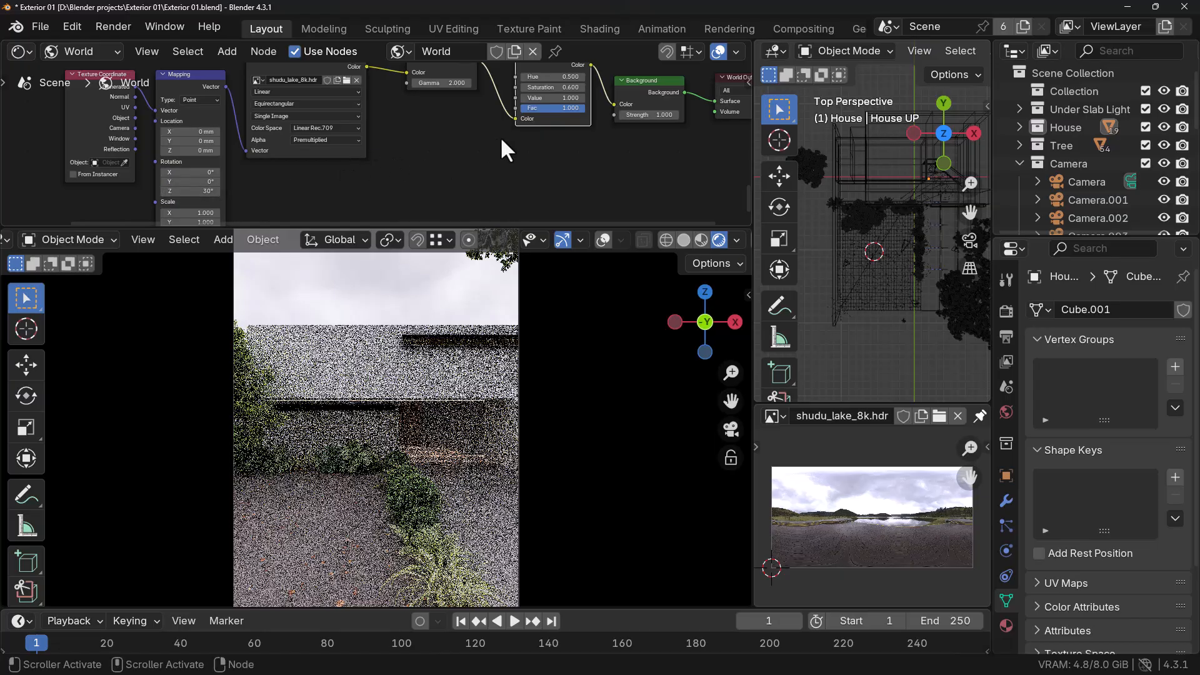
Switch the camera viewport from rendered to Solid shading.
{"action": "scroll", "coordinate": [526, 163], "scroll_direction": "down", "scroll_amount": 1}
{"action": "middle_click_drag", "start_coordinate": [526, 162], "coordinate": [482, 170]}
{"action": "middle_click_drag", "start_coordinate": [519, 170], "coordinate": [488, 167]}
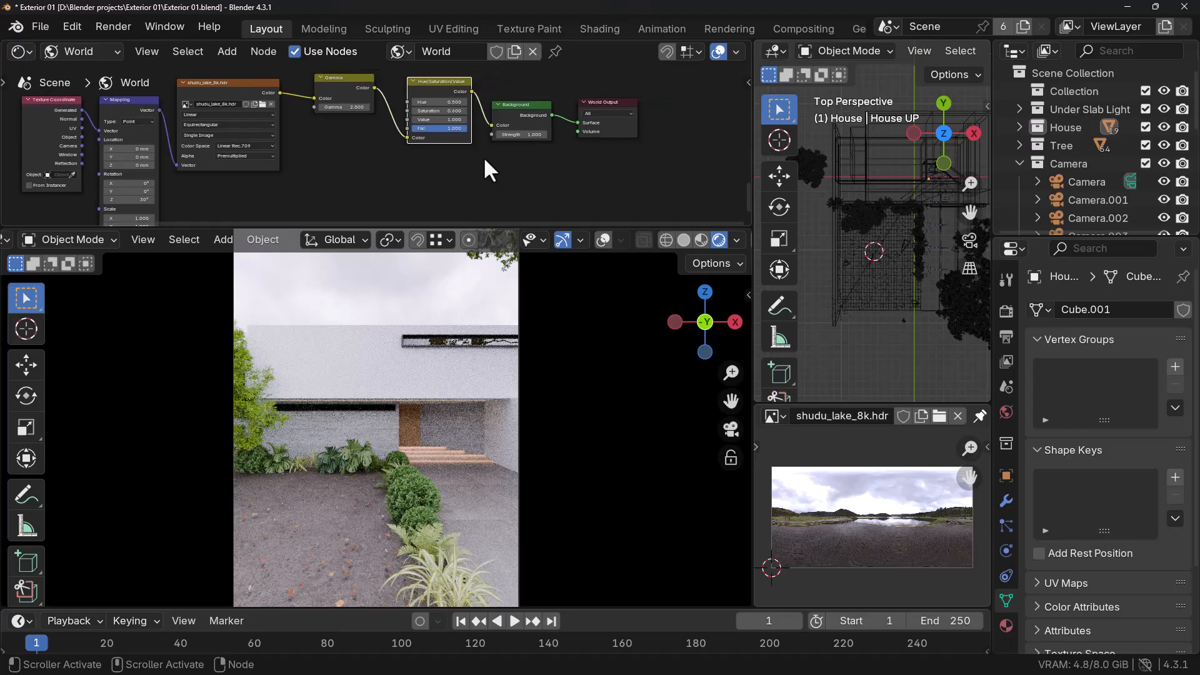
{"action": "left_click", "coordinate": [683, 240]}
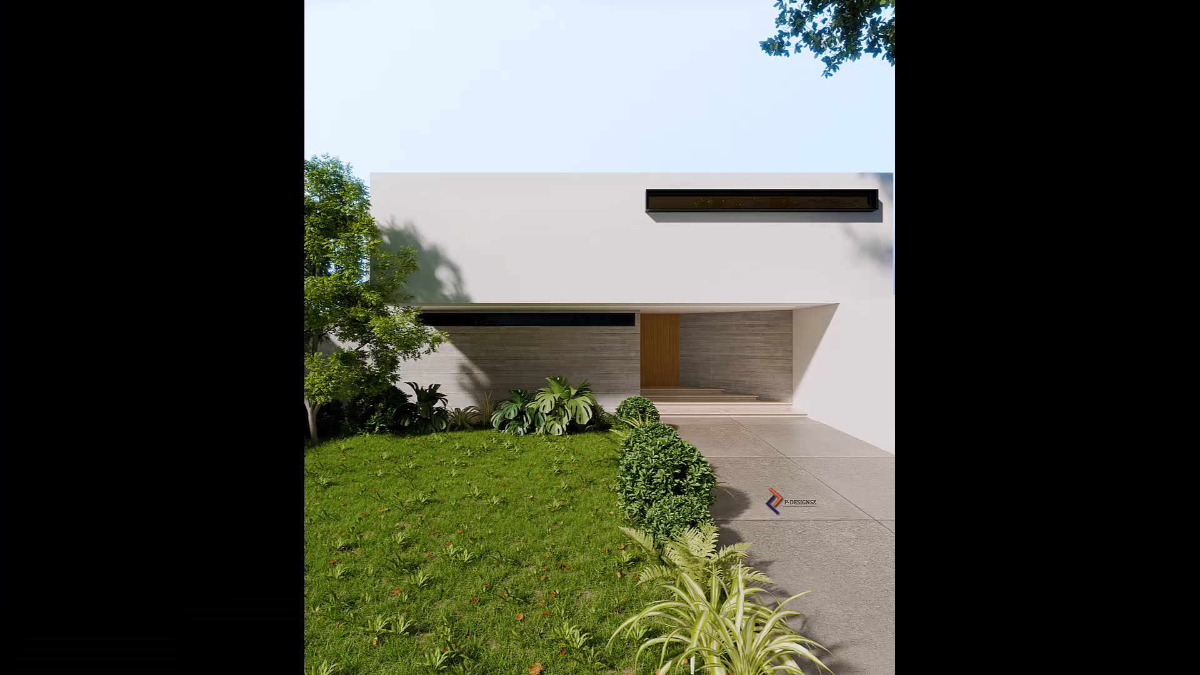